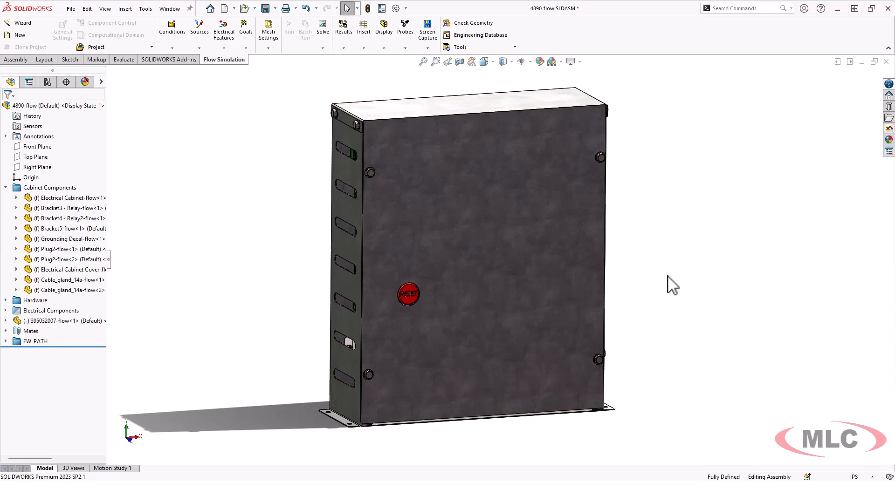
Examine the cabinet's slotted side, the cover's corner gap and the opening around the RESET button
middle_drag(668, 276, 683, 270)
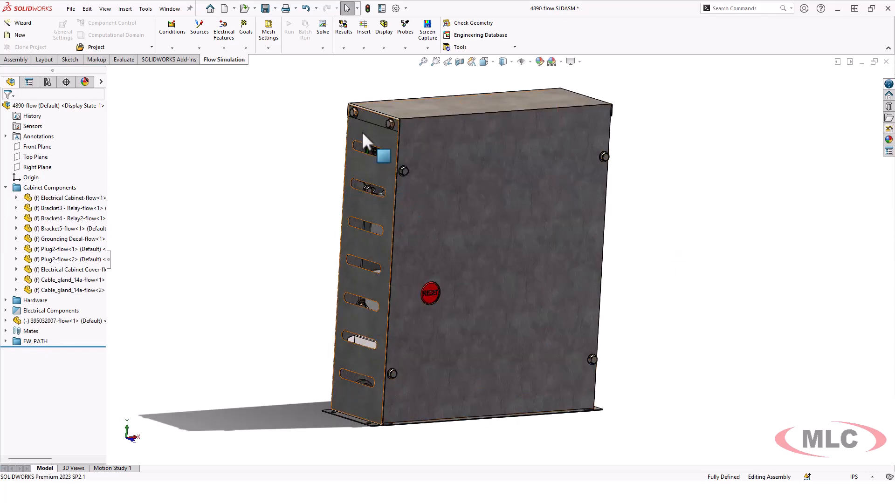
middle_drag(321, 273, 292, 274)
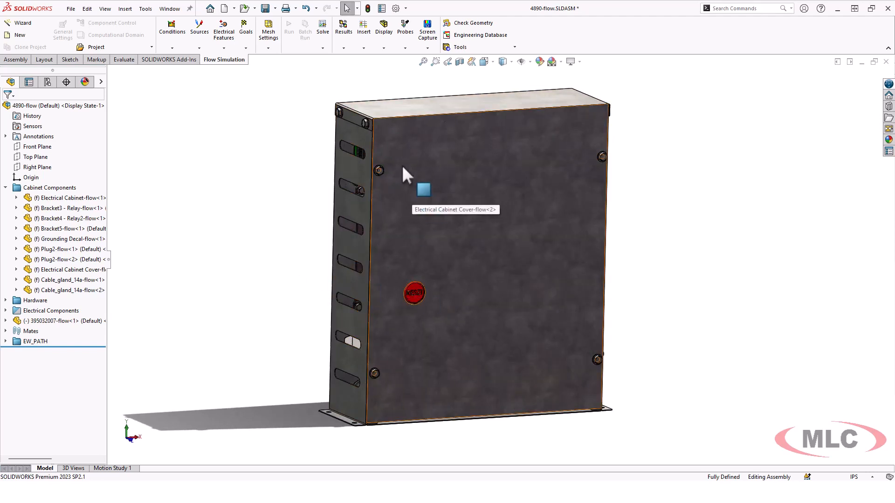
scroll(385, 132, down, 10)
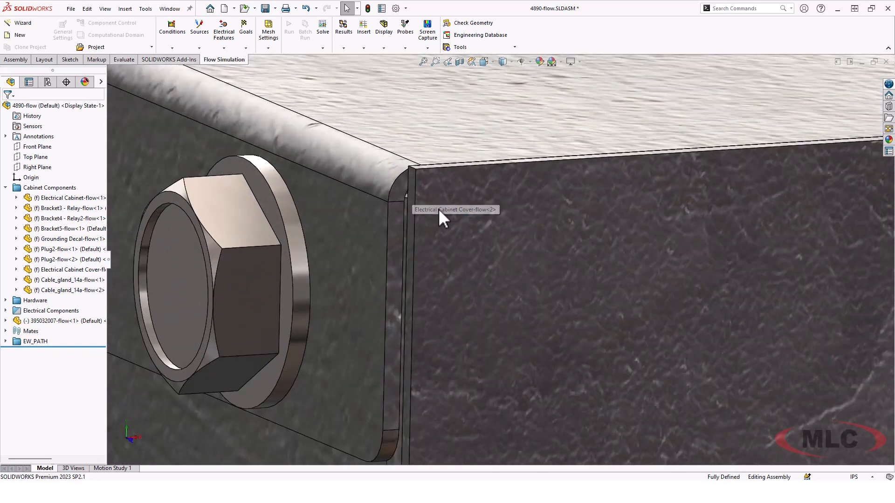
middle_drag(438, 215, 412, 197)
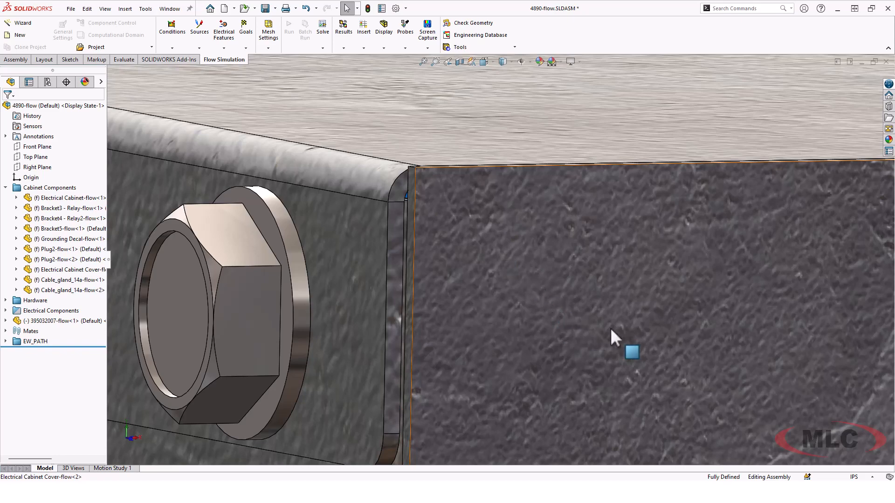
scroll(610, 328, up, 10)
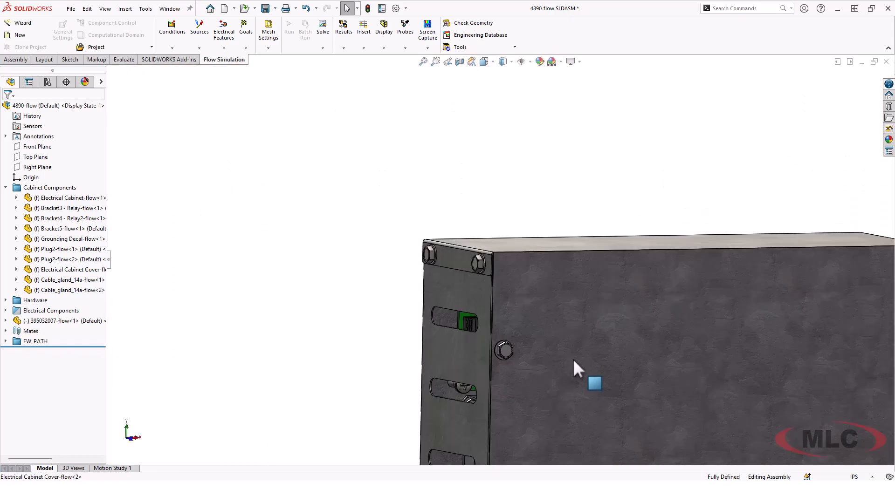
ctrl+middle_drag(548, 320, 414, 66)
scroll(453, 333, down, 8)
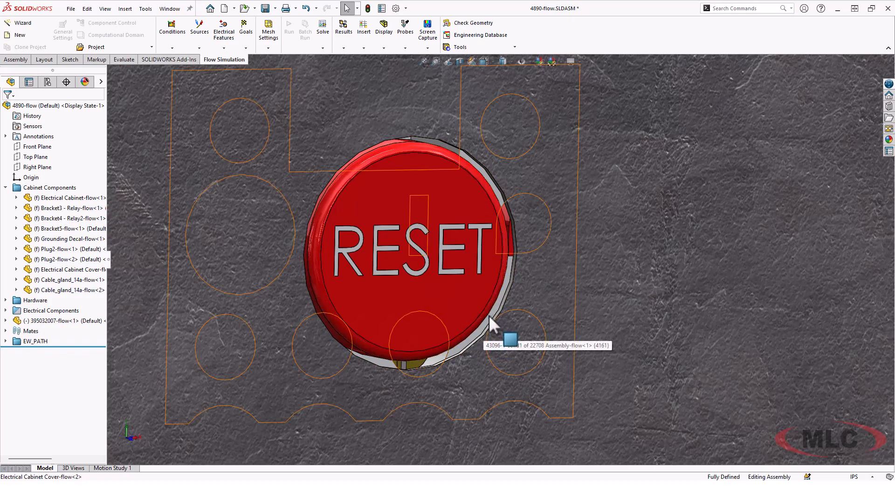
scroll(591, 301, up, 10)
mouse_move(636, 292)
ctrl+middle_down()
mouse_move(675, 298)
mouse_move(653, 305)
mouse_move(653, 291)
mouse_move(648, 299)
ctrl+middle_up()
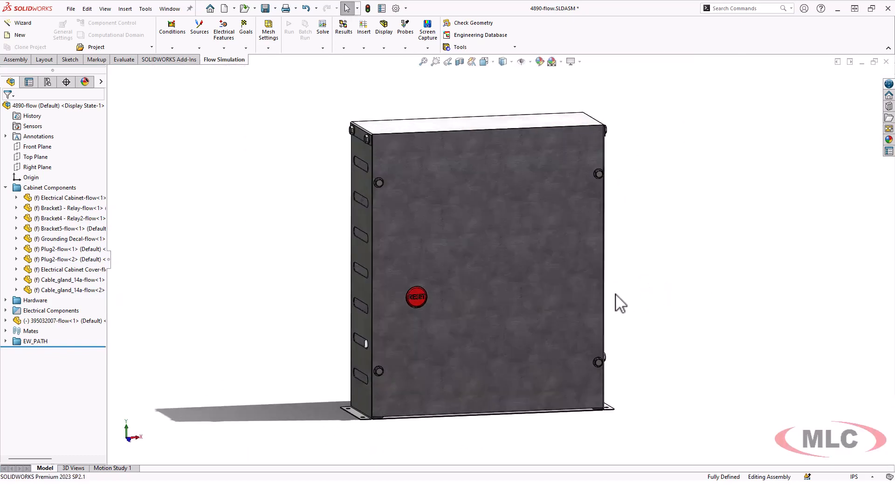
Hide the electrical cabinet's front cover to expose the components inside
key(Tab)
middle_drag(656, 252, 650, 255)
scroll(638, 263, down, 2)
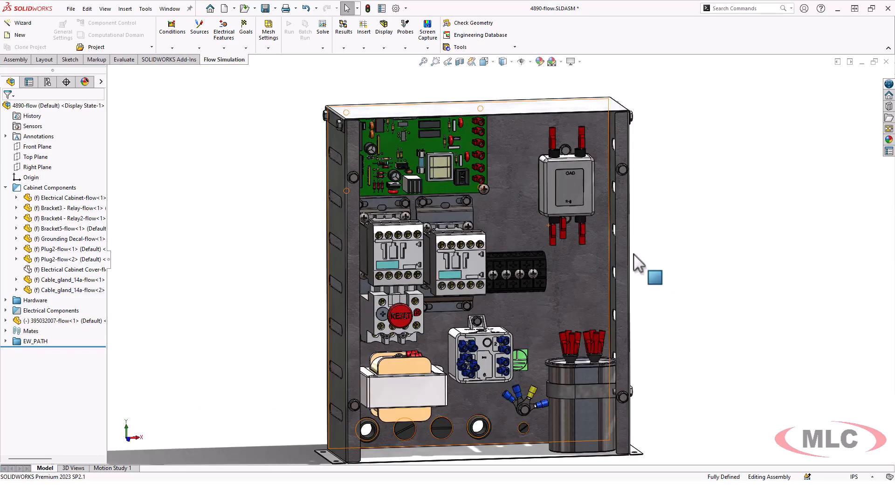
Open the green circuit board component of the assembly as its own part
click(407, 147)
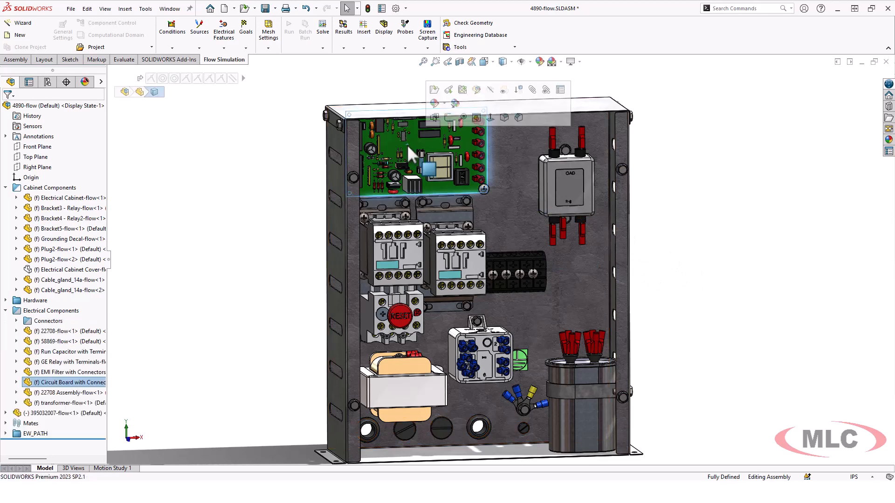
click(434, 90)
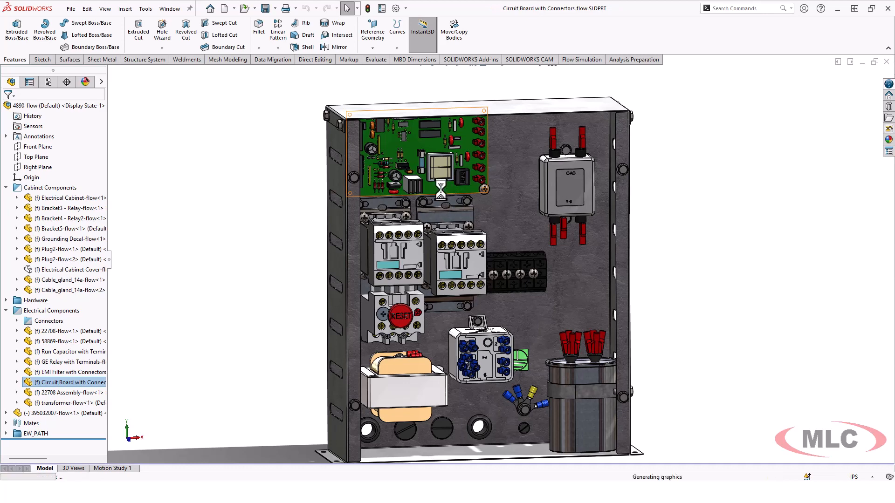
scroll(404, 185, up, 8)
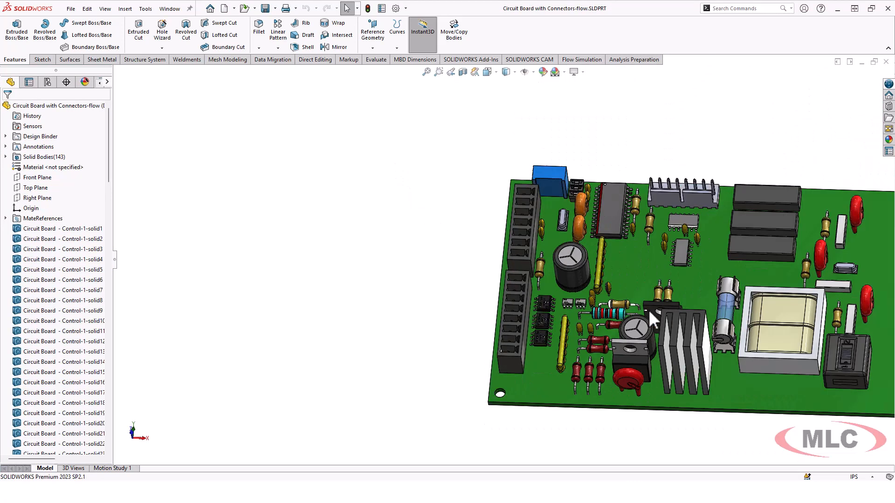
scroll(679, 269, down, 4)
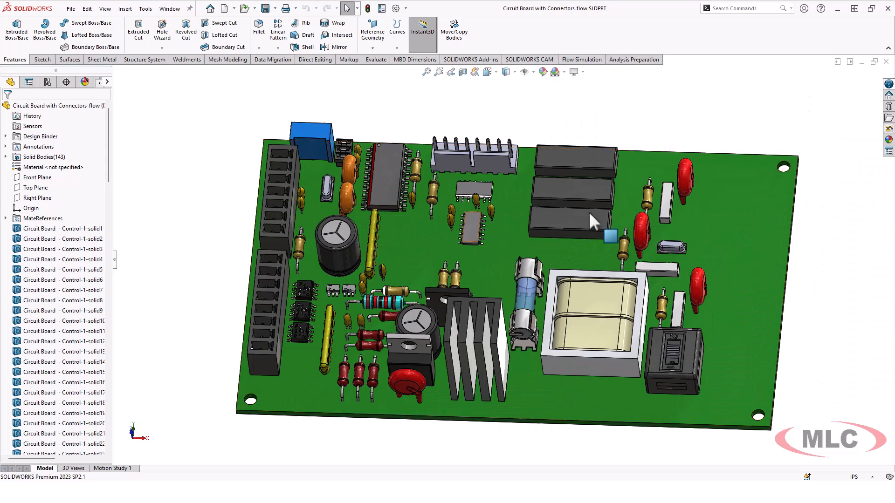
Suppress all imported board features from Circuit Board - Control-1-solid2 through the last one, leaving only the bare board
click(704, 214)
click(164, 206)
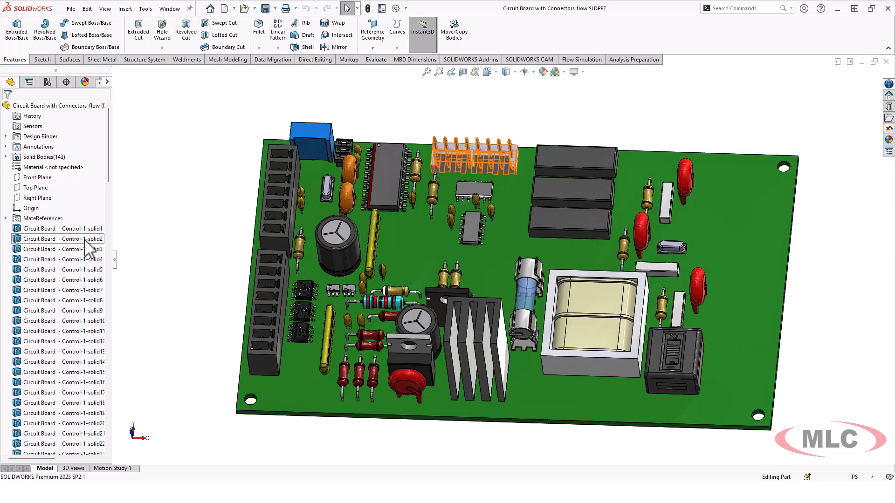
click(76, 239)
scroll(61, 280, down, 20)
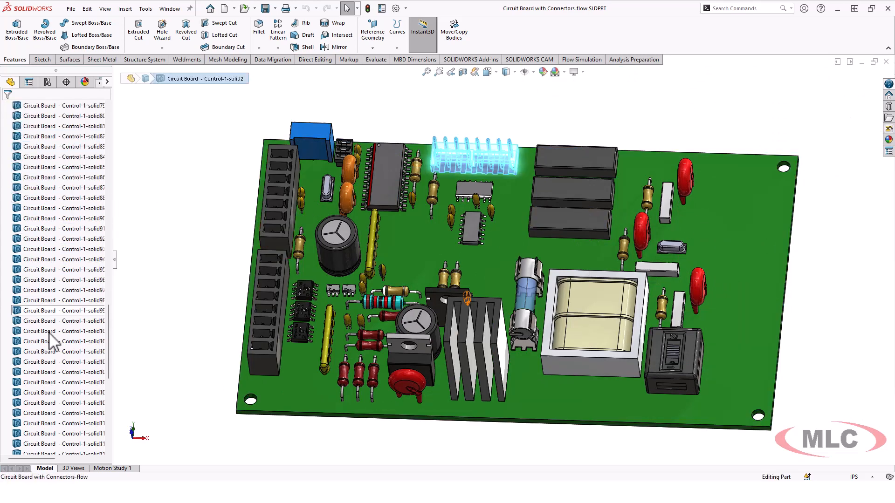
shift+click(42, 444)
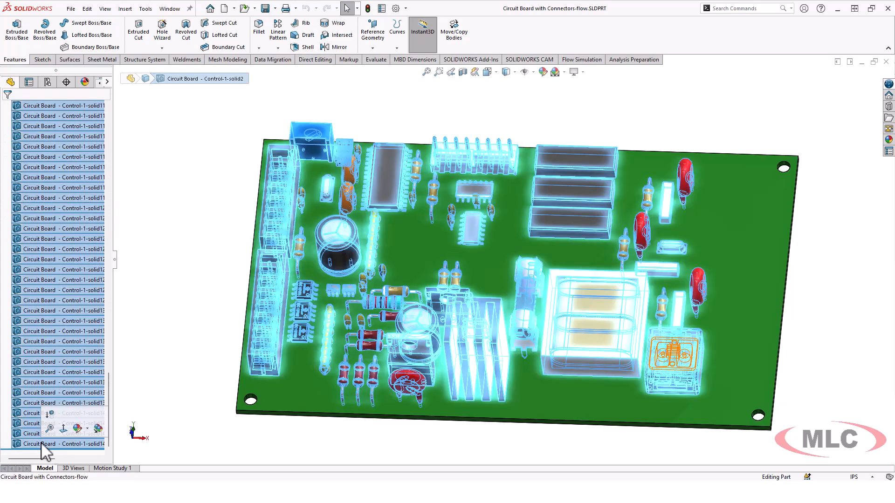
click(50, 414)
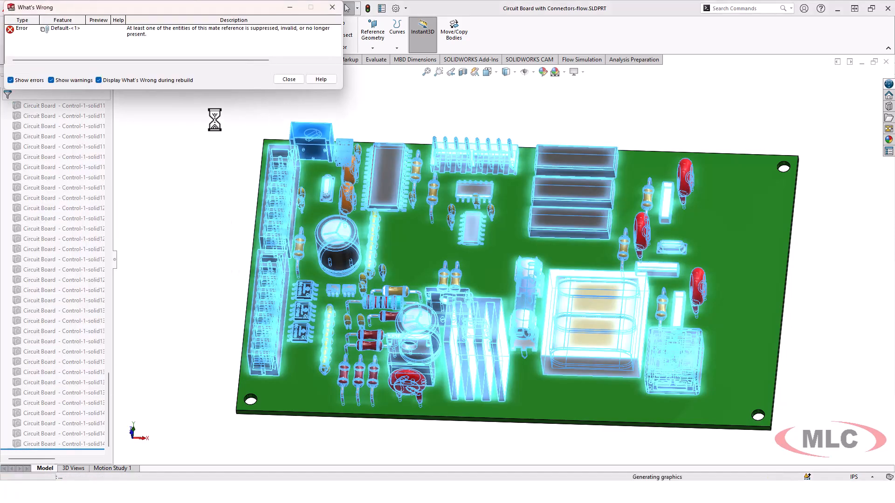
click(289, 79)
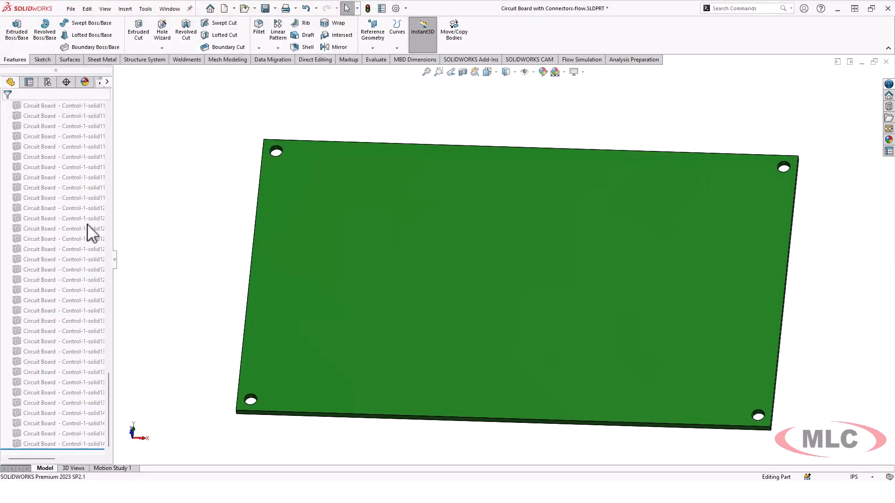
Delete the broken Default mate reference from the circuit board part
scroll(70, 205, up, 10)
scroll(64, 200, up, 10)
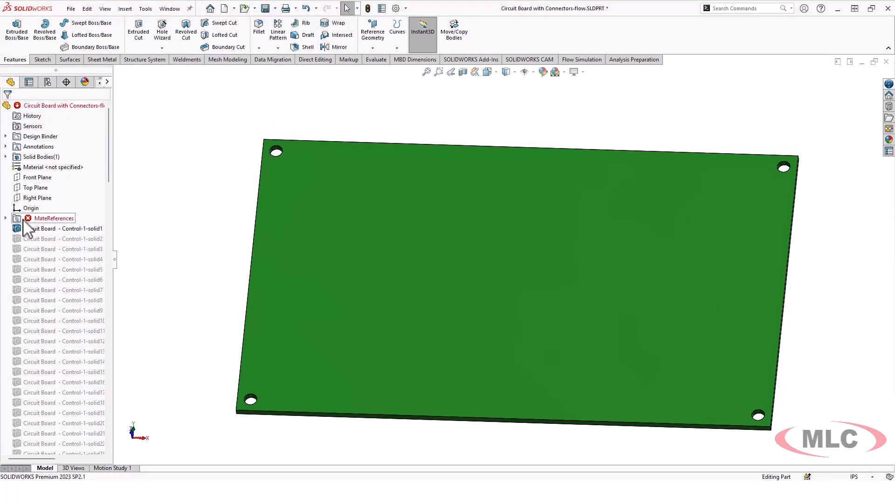
click(5, 218)
click(31, 231)
key(Delete)
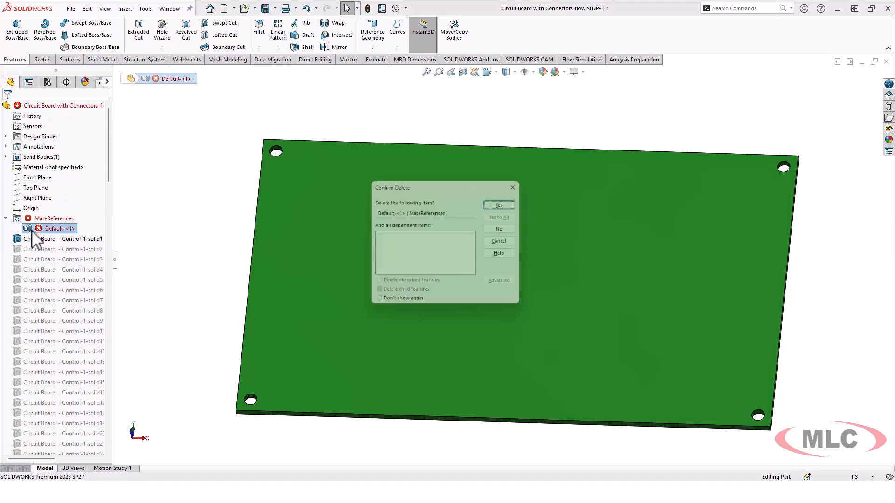
key(Return)
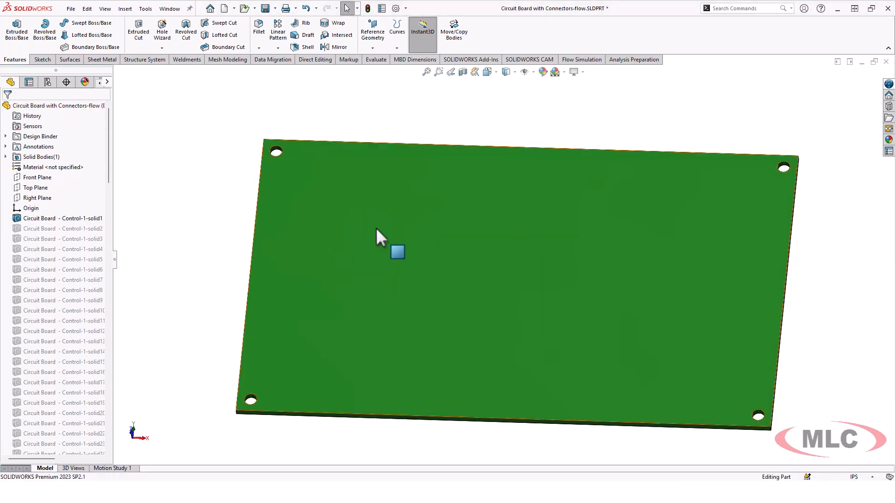
Close the circuit board part, saving its changes, and return to the cabinet assembly
mouse_move(464, 119)
middle_down()
mouse_move(463, 134)
mouse_move(448, 135)
mouse_move(456, 116)
middle_up()
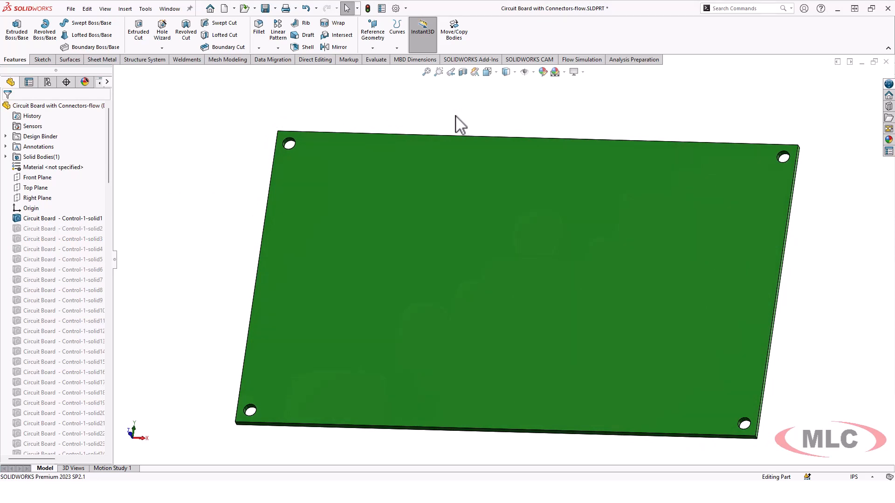
click(886, 62)
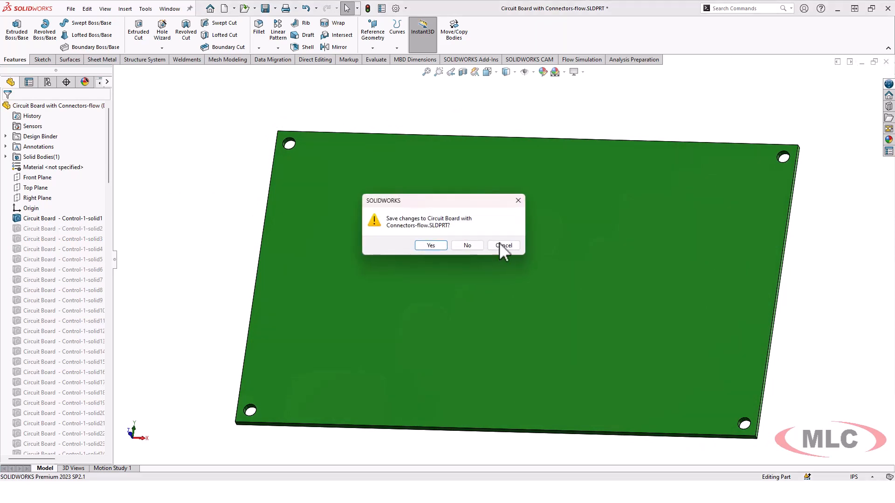
click(441, 245)
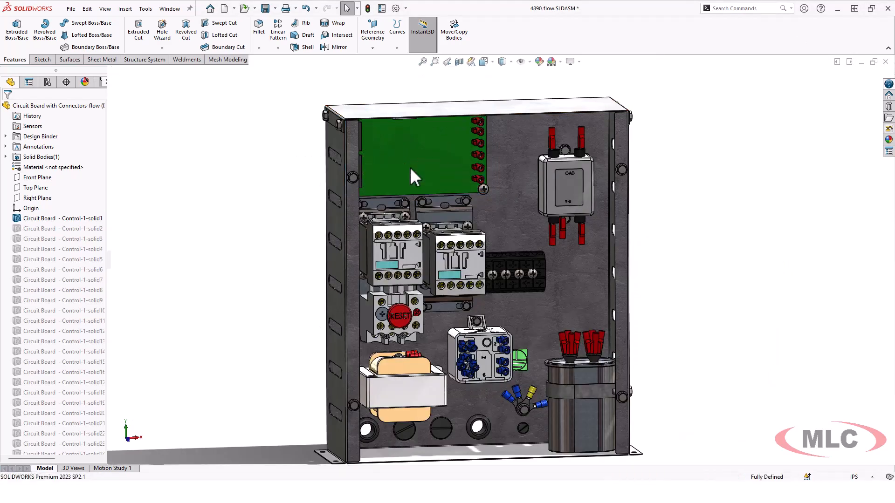
Open the 22708-flow contactor, beside the black terminal block, as its own part
middle_drag(725, 230, 719, 229)
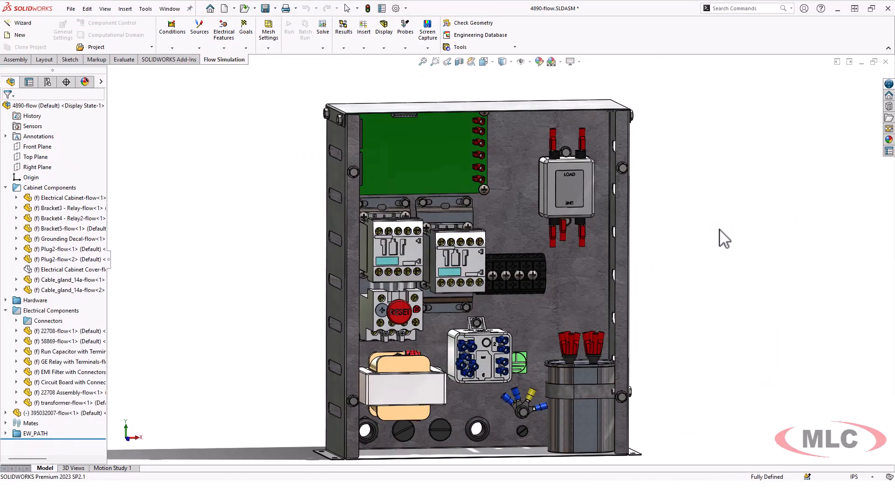
key(z)
scroll(682, 325, up, 1)
scroll(535, 312, down, 2)
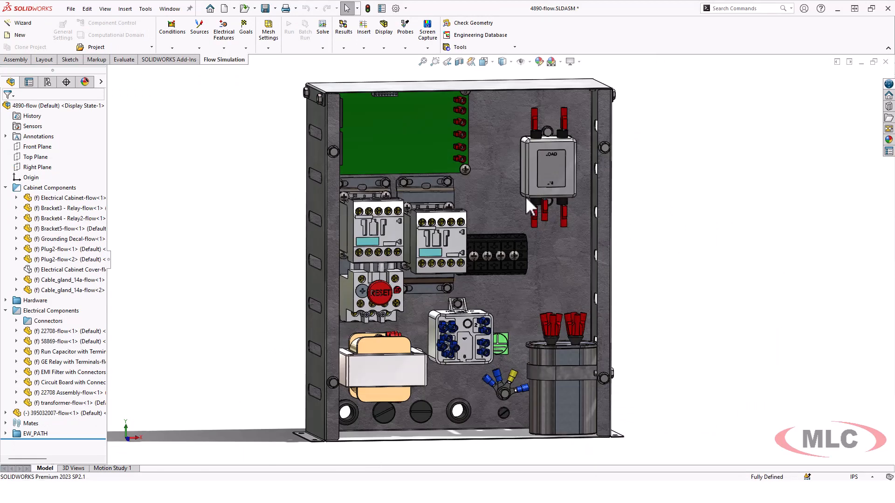
middle_drag(642, 204, 642, 215)
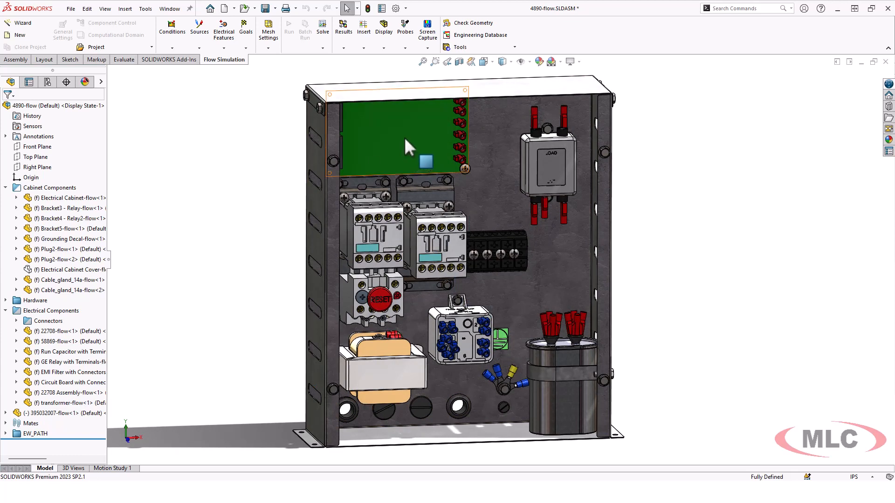
click(451, 248)
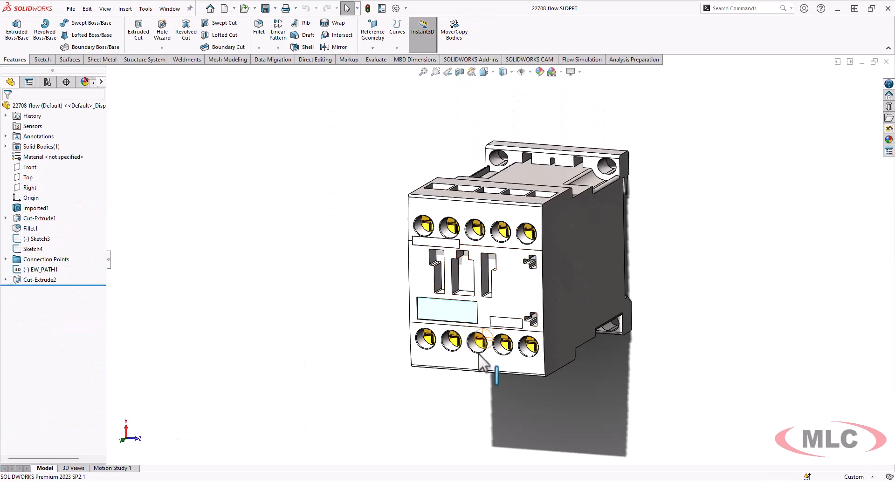
Start Defeature on the contactor, choose all holes as features to keep, and advance to the items-to-remove stage
scroll(534, 243, down, 2)
scroll(533, 238, down, 3)
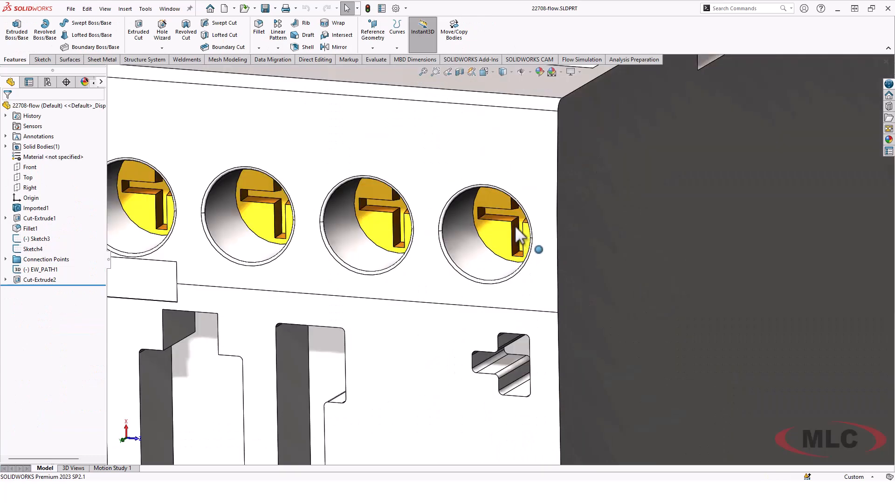
scroll(462, 256, up, 2)
scroll(485, 374, up, 5)
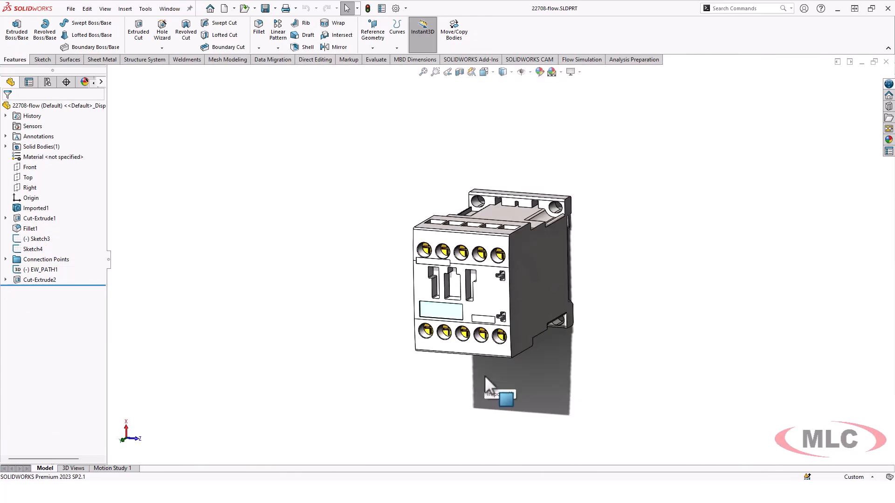
scroll(528, 265, down, 2)
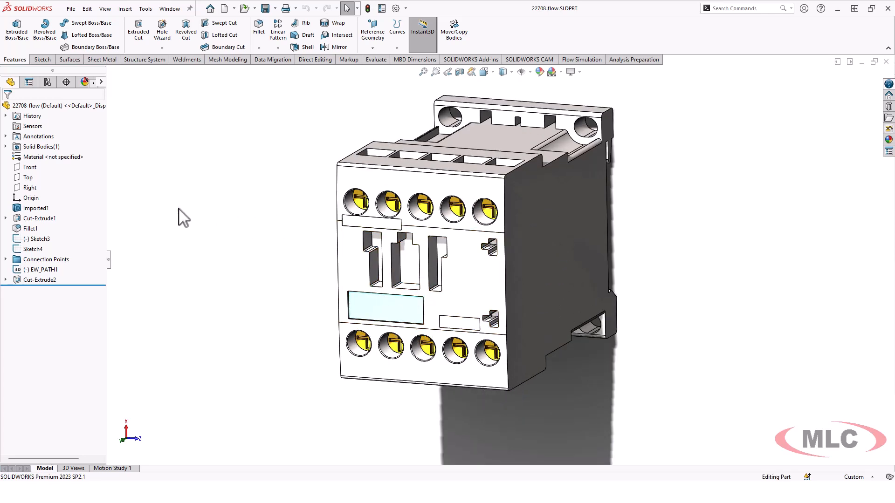
text(s)
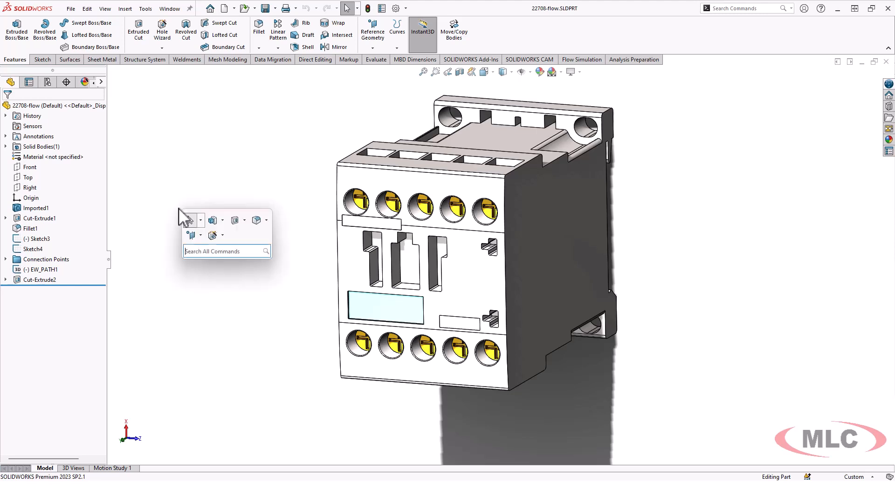
text(defeat)
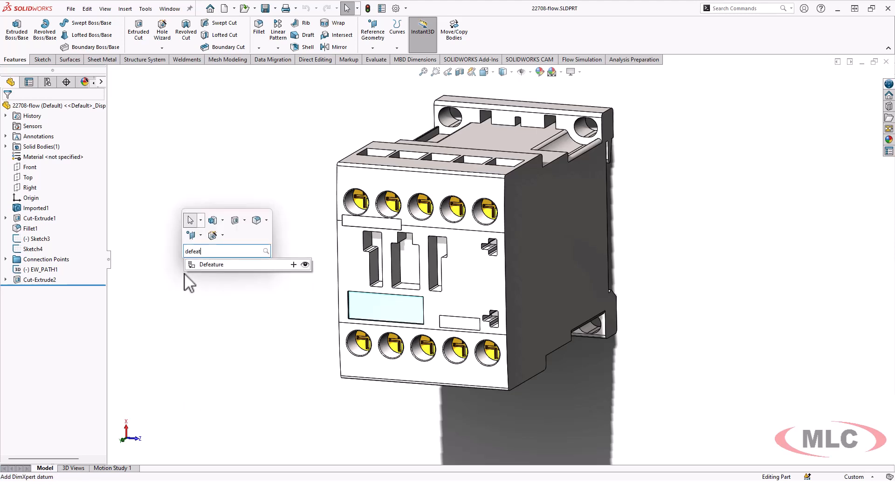
click(202, 265)
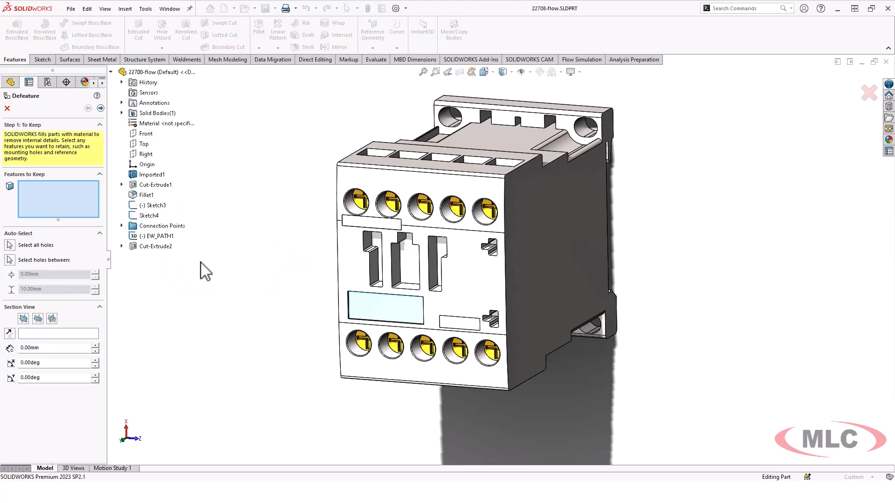
click(10, 245)
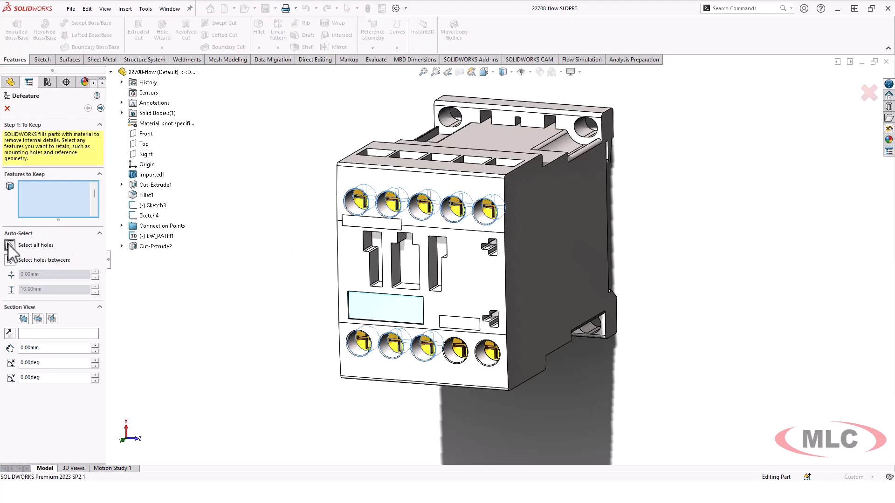
click(101, 108)
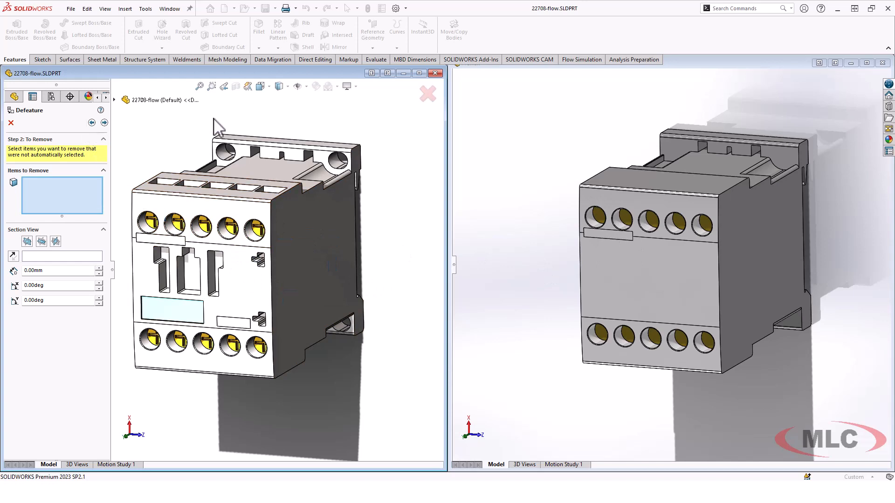
Finish the contactor's Defeature without extra items to remove, output the result as a new configuration, and rebuild the part
click(105, 123)
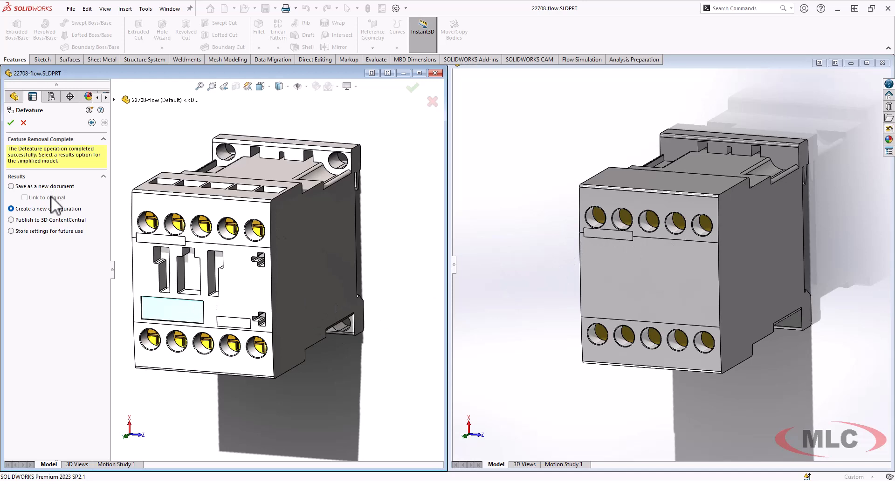
click(10, 123)
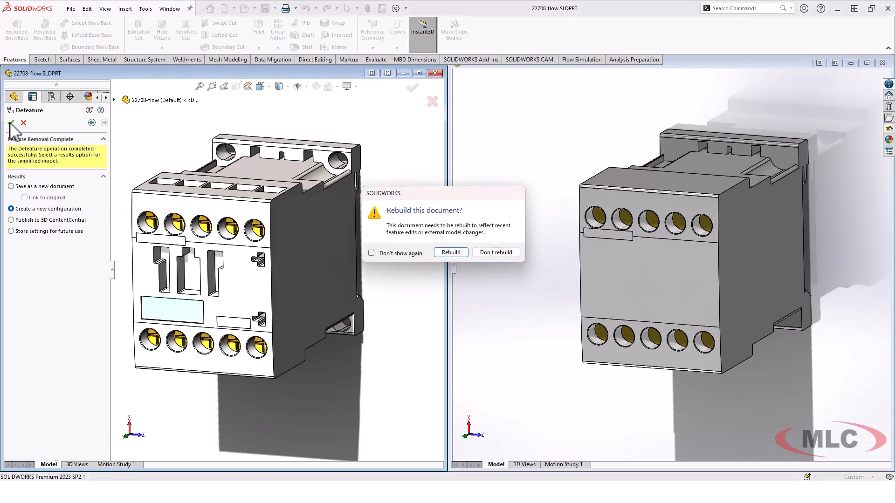
click(450, 252)
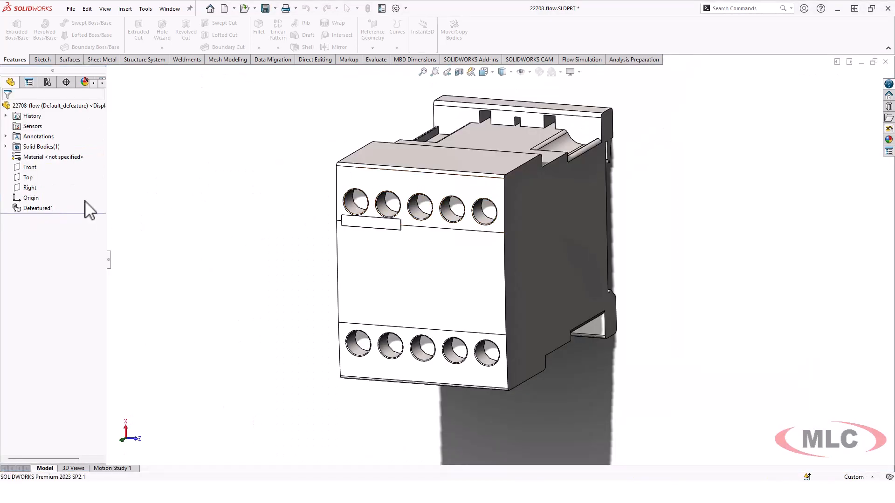
Check the contactor's configurations, close the part saving its changes, and return to the cabinet assembly
click(47, 82)
click(17, 123)
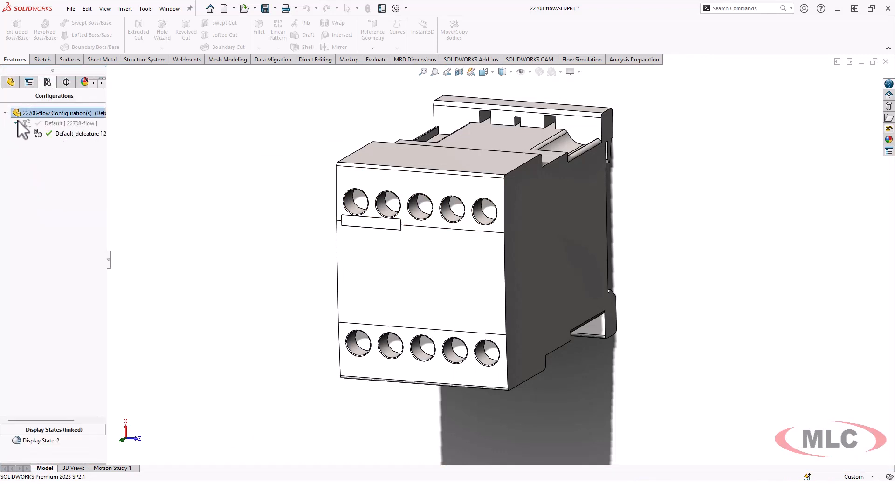
click(885, 62)
click(426, 233)
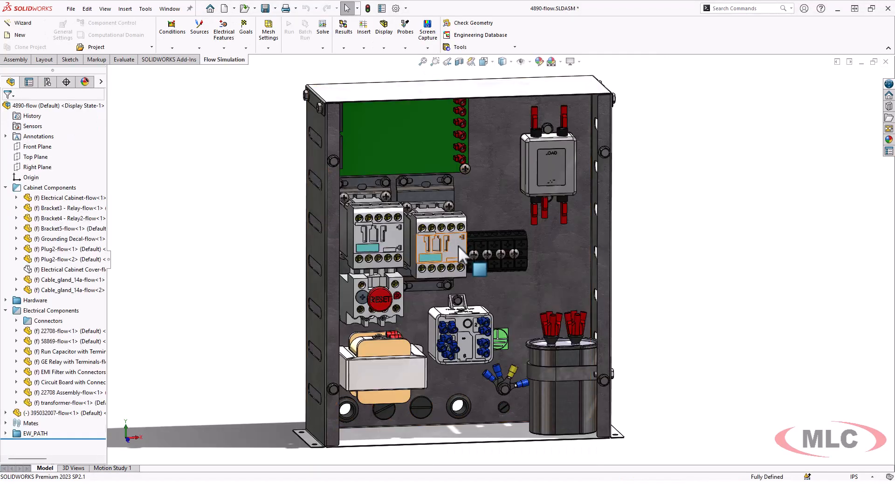
Switch the contactor beside the black terminal block to the Default_defeature configuration and dismiss the rebuild warning
click(458, 245)
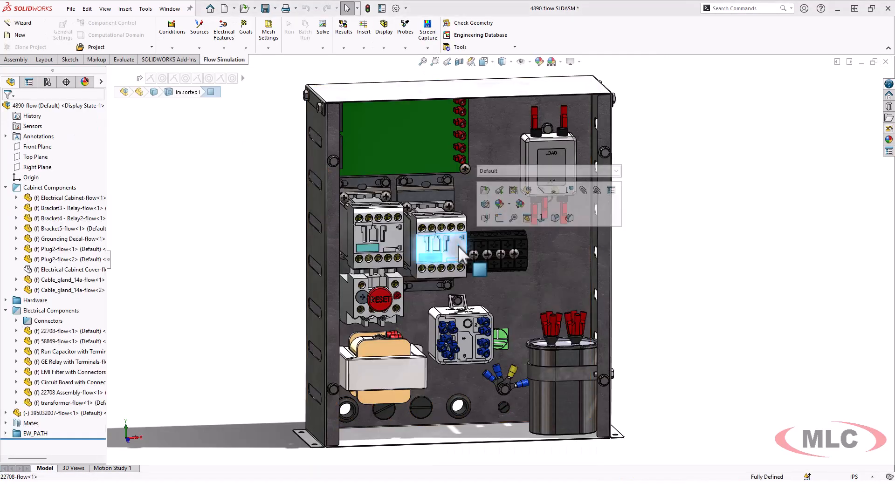
click(500, 172)
click(500, 183)
click(624, 171)
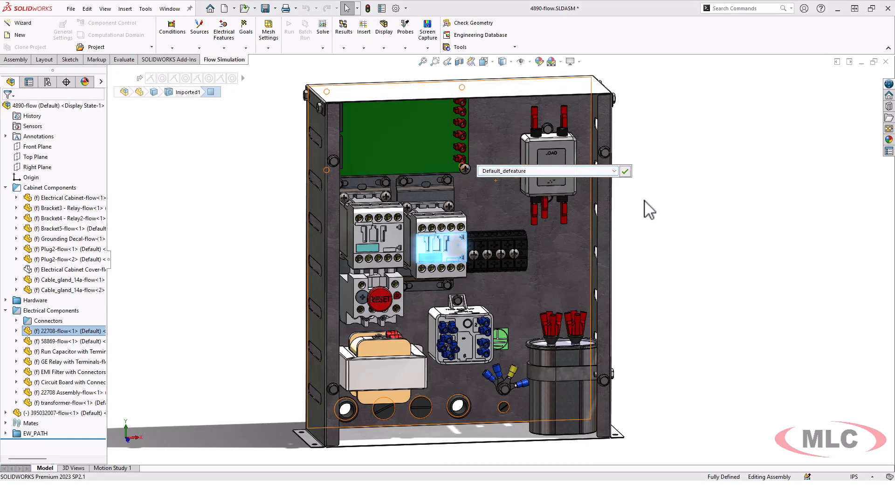
click(289, 80)
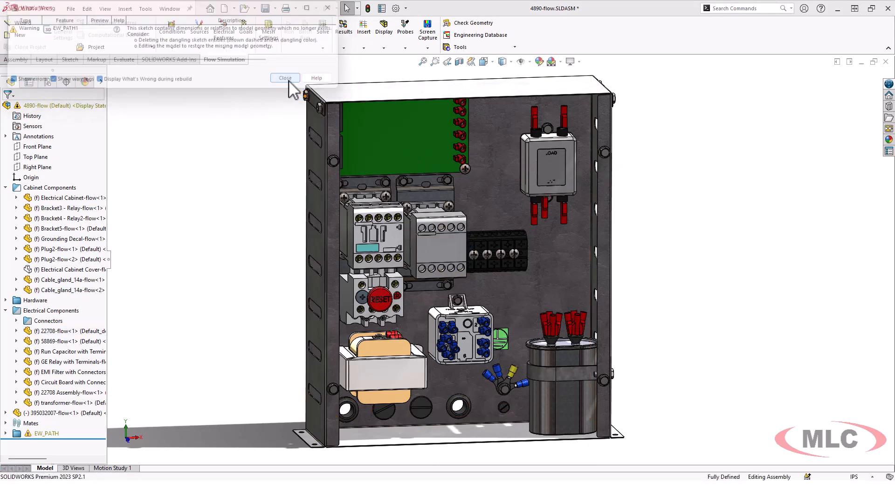
Delete the EW_PATH folder and the dangling EW_PATH1 3D sketch from the assembly
click(30, 435)
key(Delete)
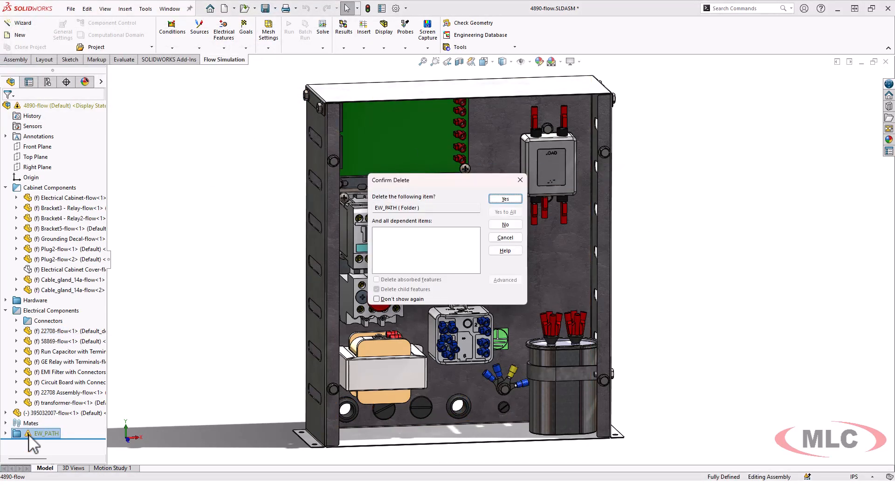
key(Return)
key(Delete)
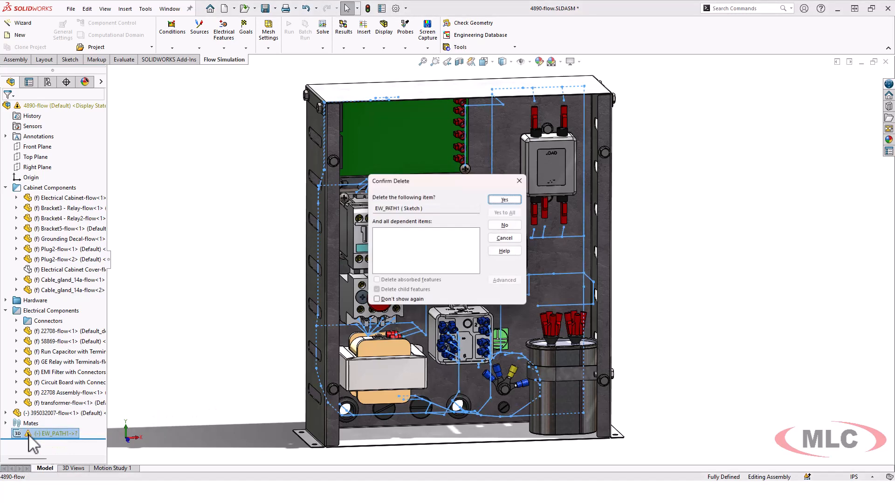
key(Return)
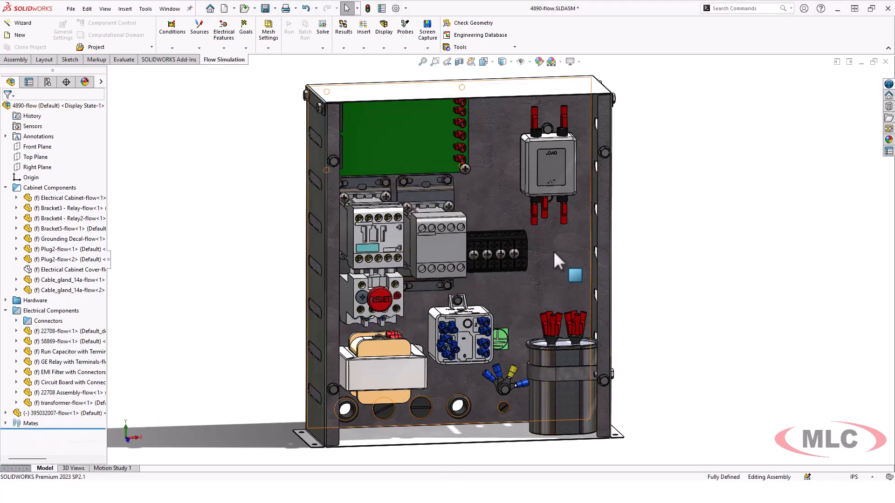
Examine the engraved LOAD lettering on the EMI filter as an example of small detail geometry
middle_drag(488, 293, 479, 258)
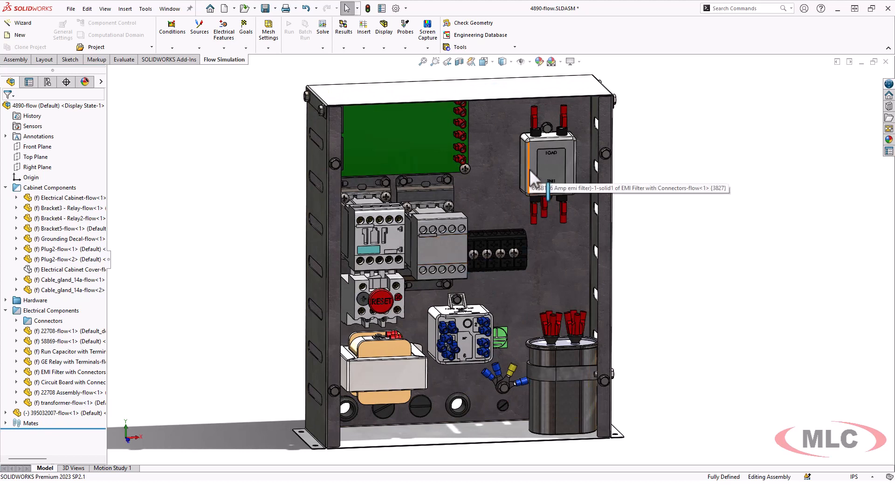
scroll(547, 161, down, 8)
scroll(504, 206, down, 5)
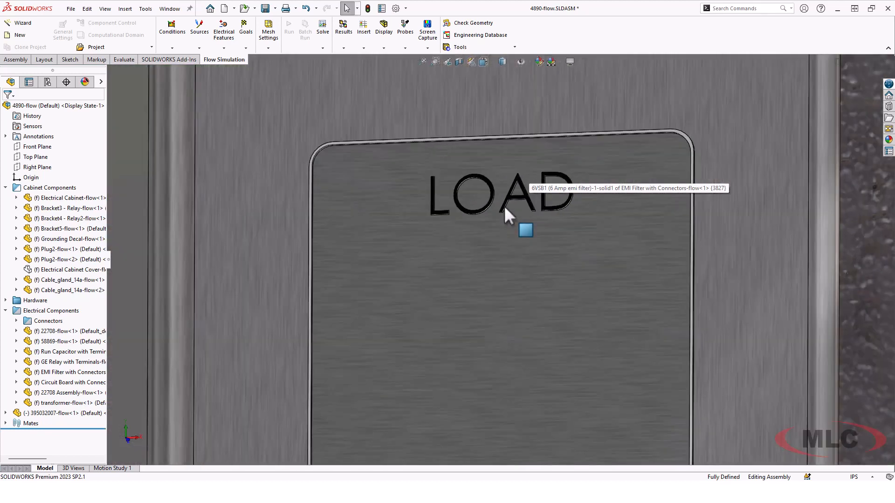
click(345, 241)
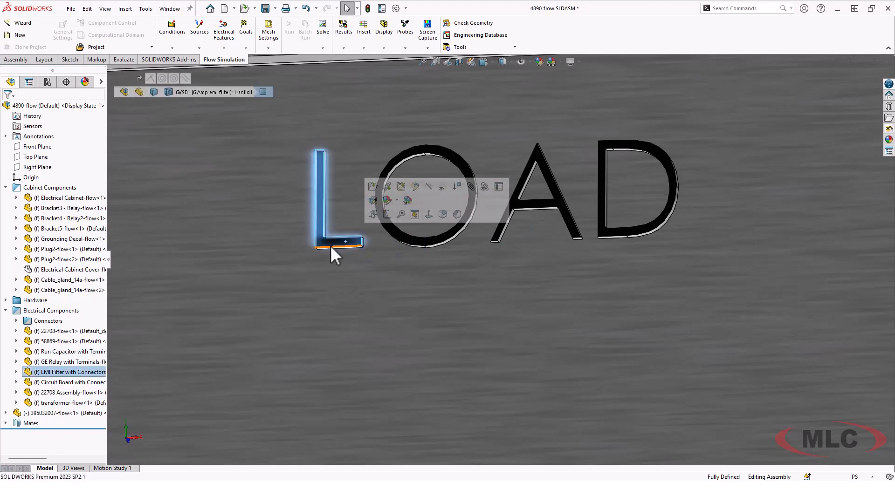
scroll(427, 244, up, 4)
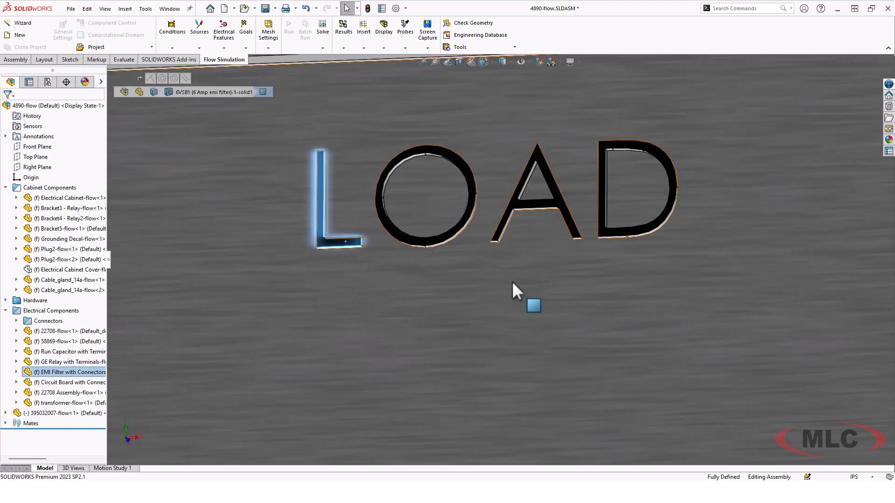
scroll(468, 241, up, 8)
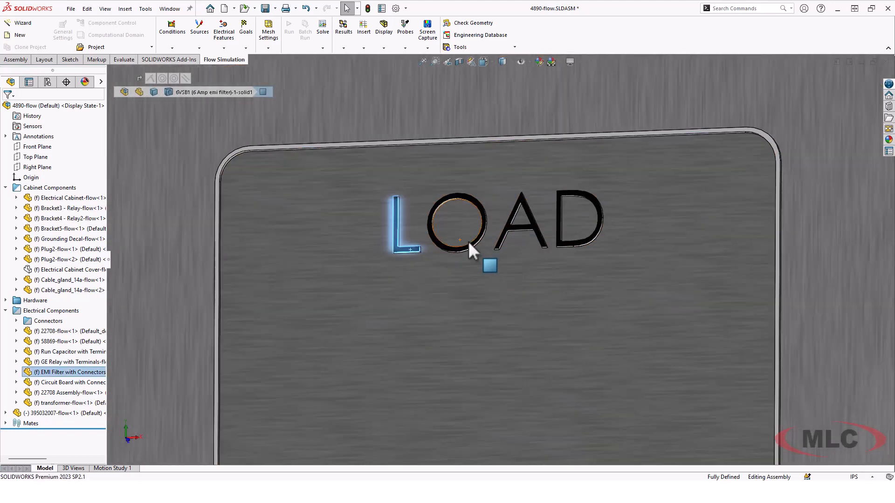
scroll(465, 339, up, 3)
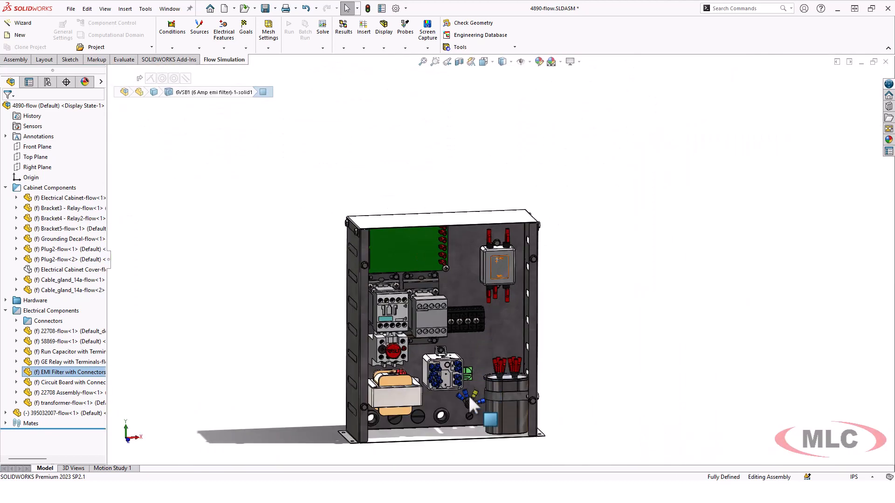
scroll(452, 369, down, 5)
Select the small components by size, using 11% of the assembly size as the threshold, and suppress them
click(685, 168)
right_click(662, 143)
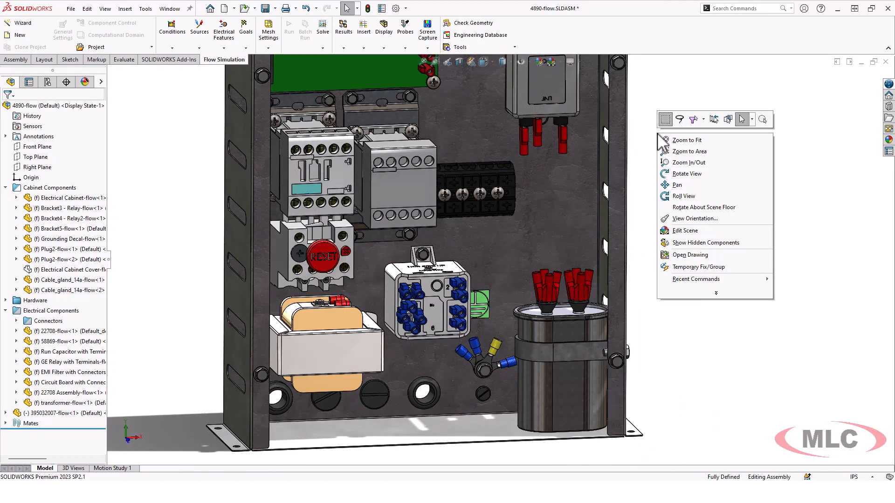
click(752, 120)
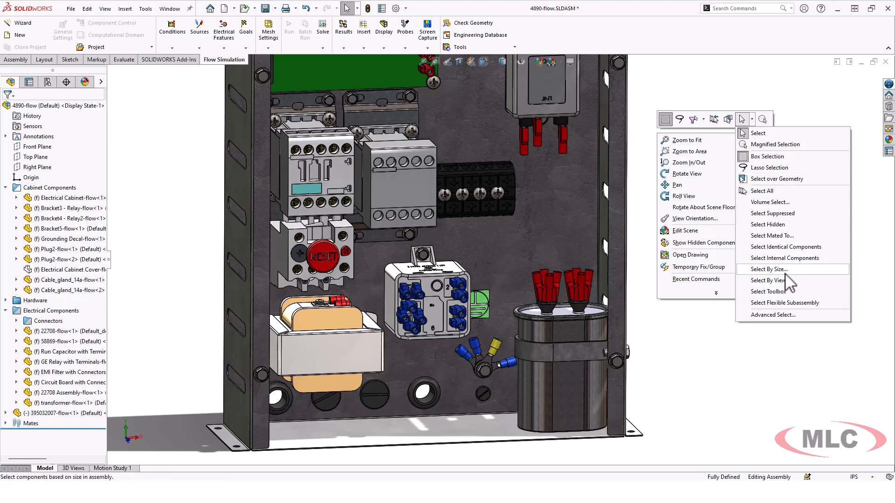
click(769, 270)
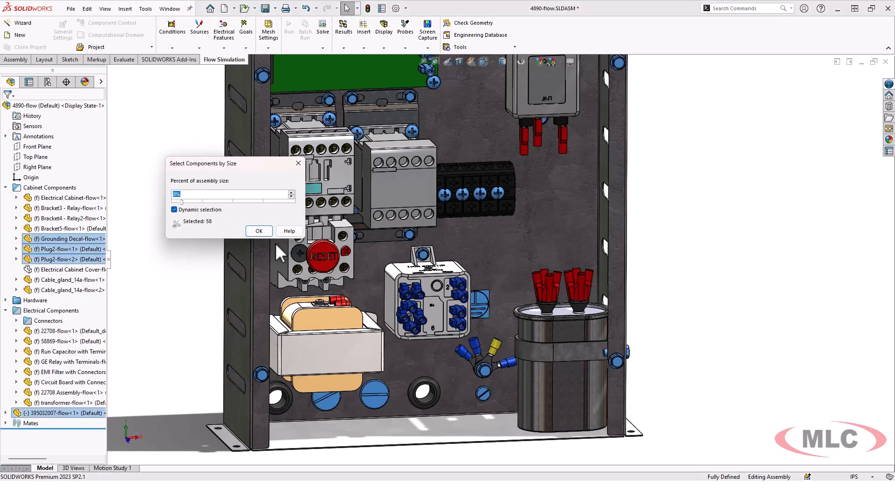
drag(216, 164, 702, 108)
text(14)
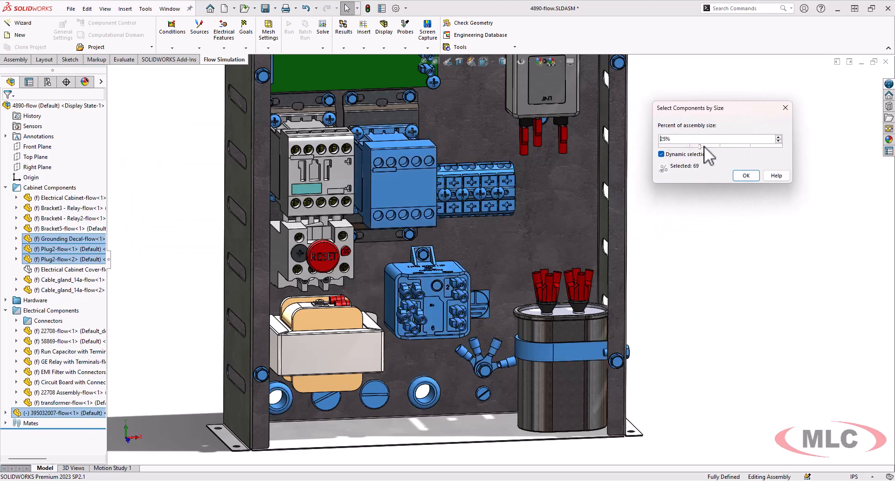
mouse_move(673, 148)
mouse_down()
mouse_move(655, 152)
mouse_move(680, 157)
mouse_move(667, 147)
mouse_move(672, 153)
mouse_up()
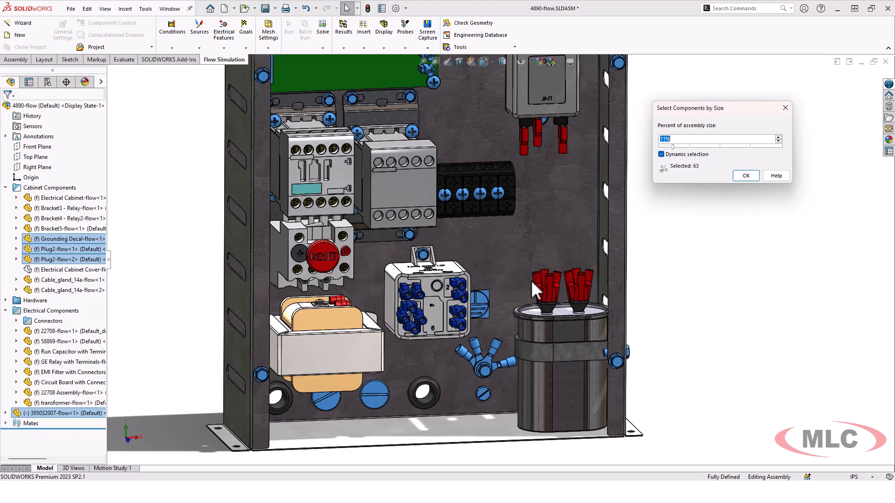
click(745, 175)
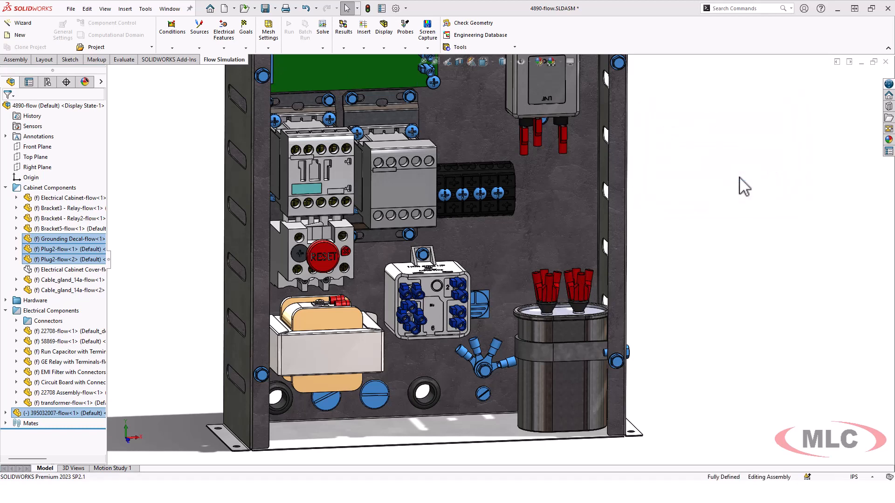
right_click(739, 178)
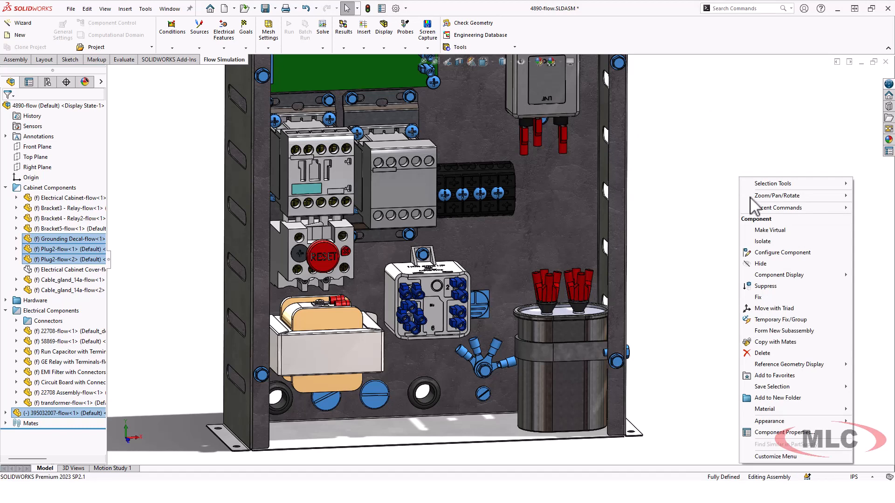
click(766, 286)
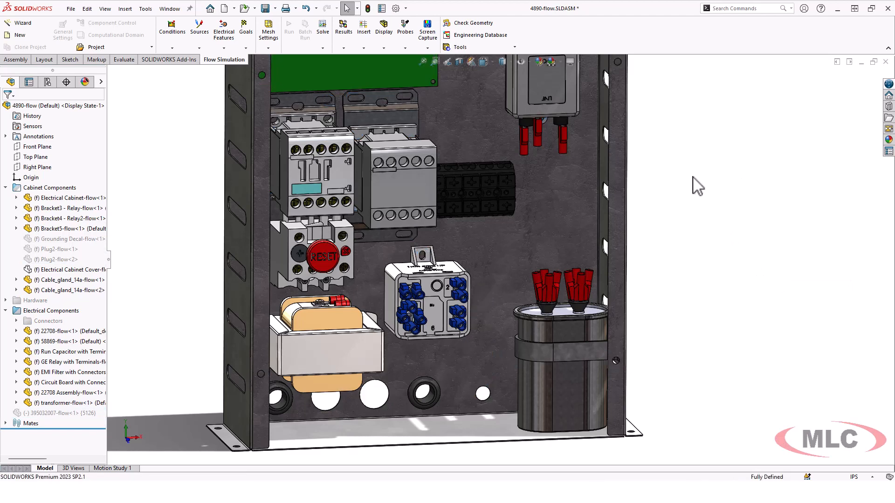
scroll(698, 187, up, 5)
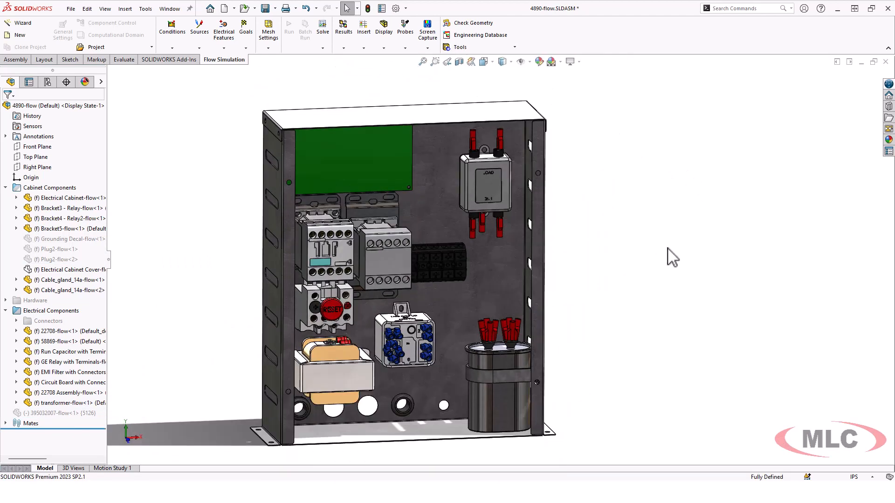
middle_drag(672, 258, 653, 278)
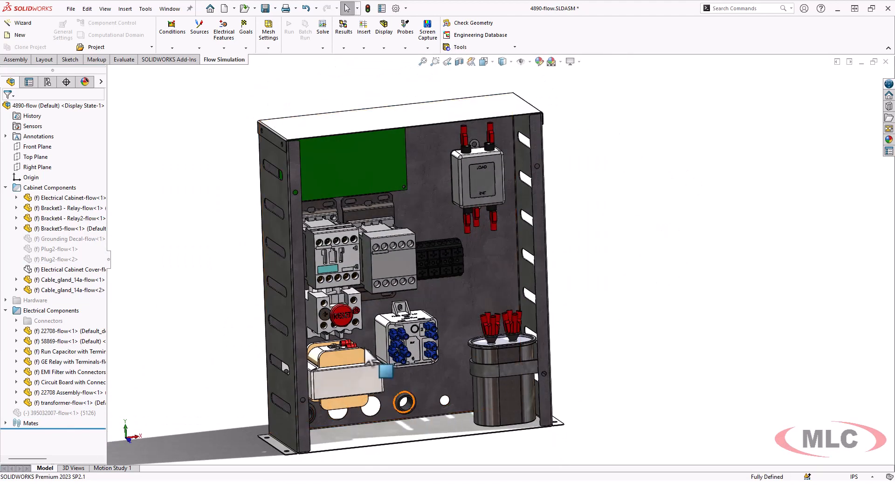
middle_drag(640, 192, 651, 220)
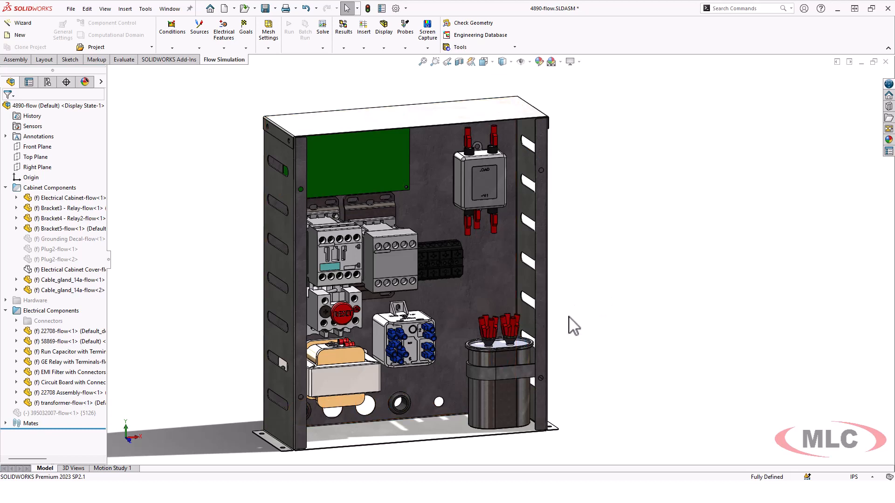
middle_drag(607, 325, 609, 326)
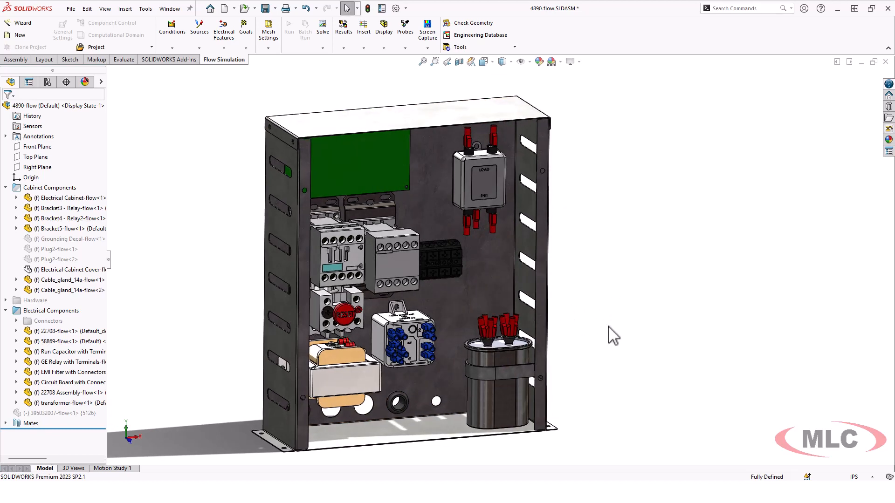
middle_drag(689, 333, 685, 321)
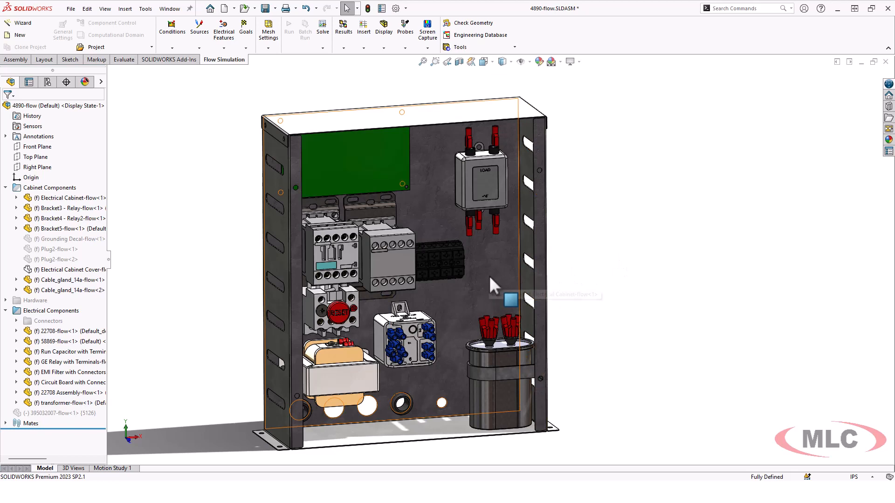
Show the electrical cabinet cover temporarily and hide it again
key(shift+Tab)
mouse_move(603, 274)
middle_down()
mouse_move(598, 257)
mouse_move(619, 253)
mouse_move(699, 257)
mouse_move(599, 256)
mouse_move(607, 268)
middle_up()
click(436, 256)
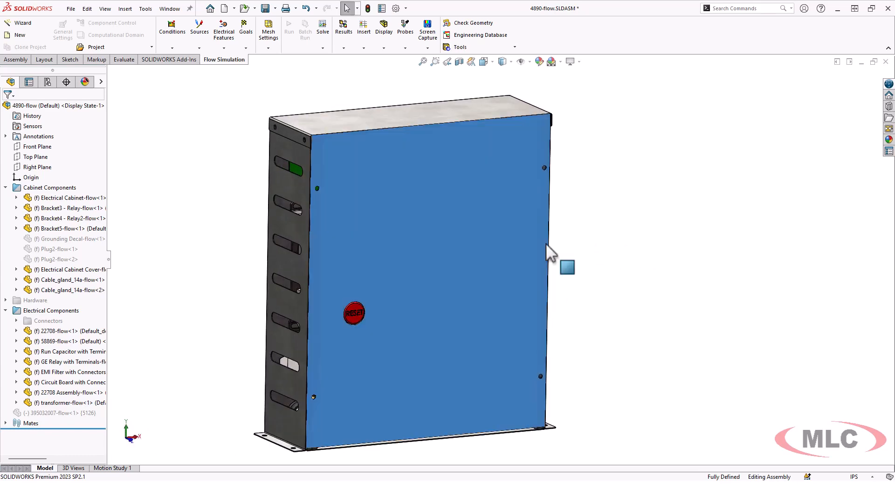
key(Tab)
Create lids over the openings in both slotted side faces of the electrical cabinet
middle_drag(647, 246, 671, 241)
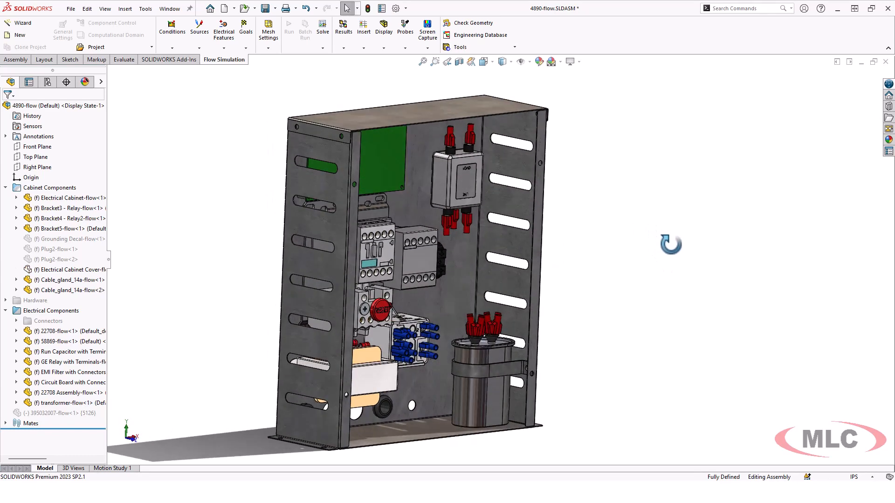
click(472, 48)
click(480, 64)
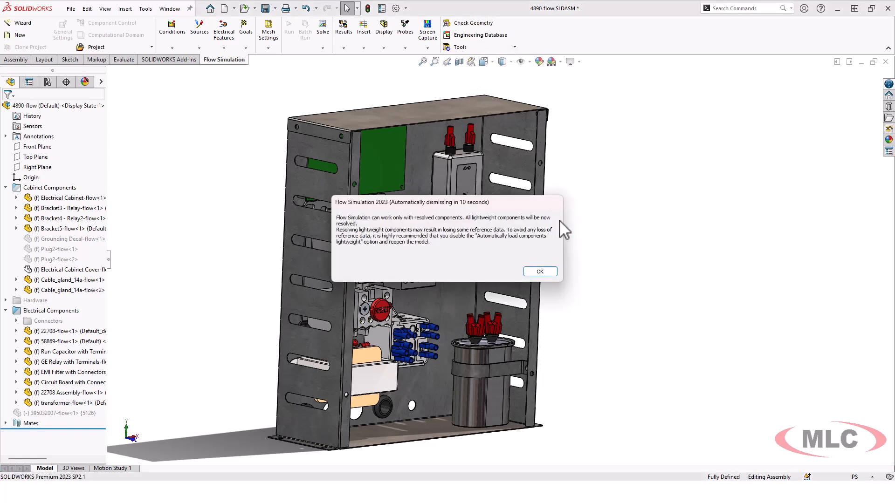
click(550, 270)
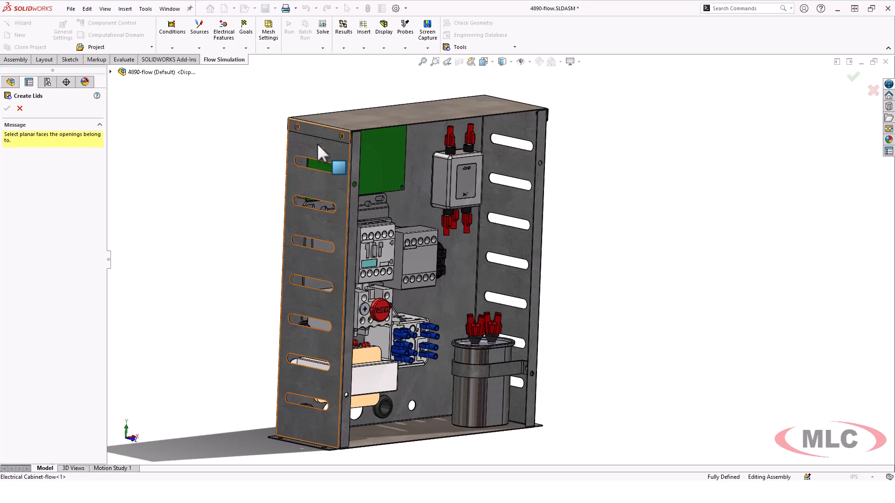
click(317, 143)
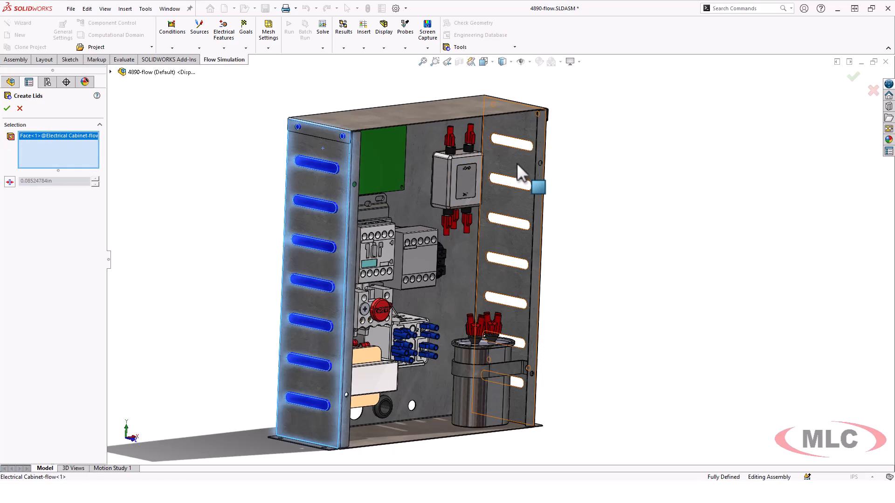
click(516, 164)
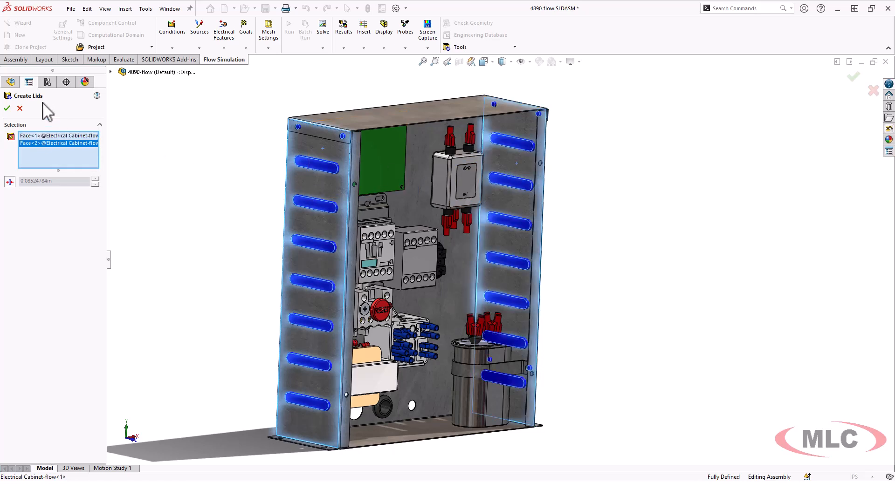
click(7, 108)
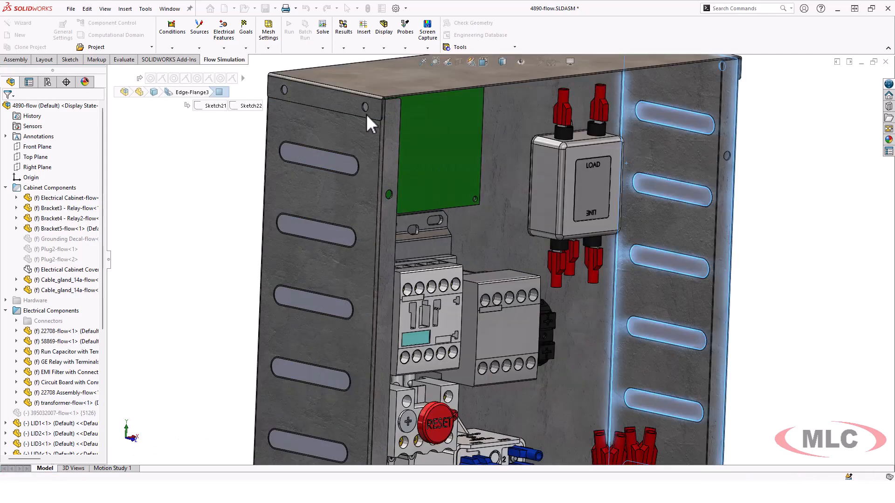
Examine the lids that fill the ventilation slots in the cabinet's side wall
scroll(355, 166, down, 3)
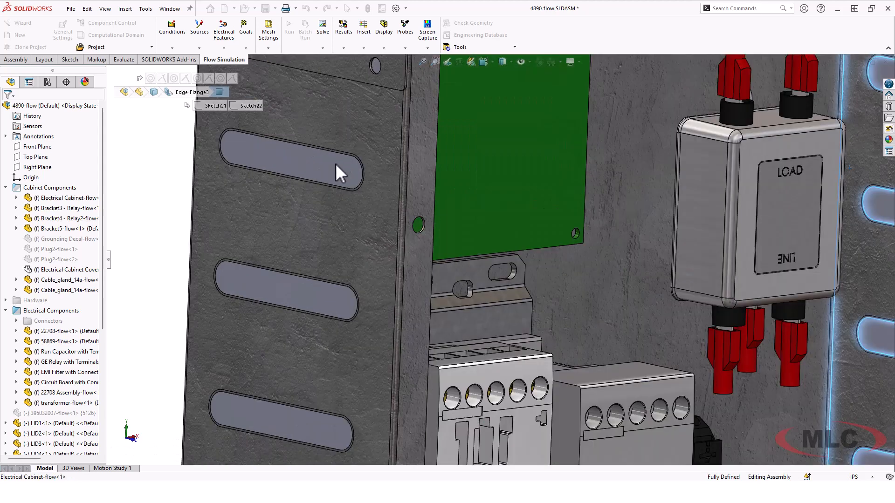
click(297, 180)
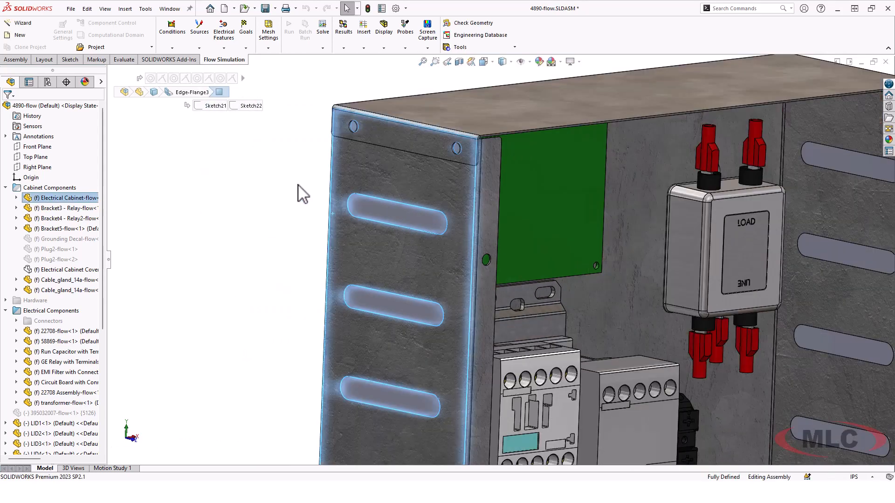
click(285, 190)
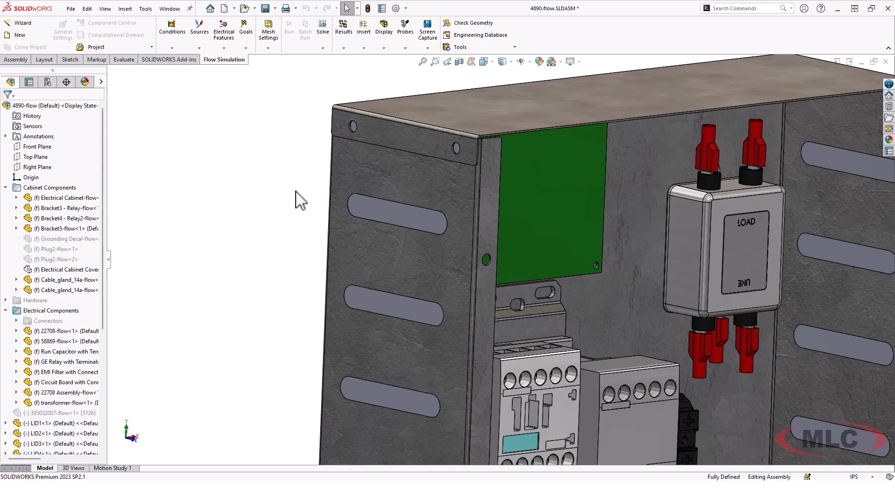
click(354, 206)
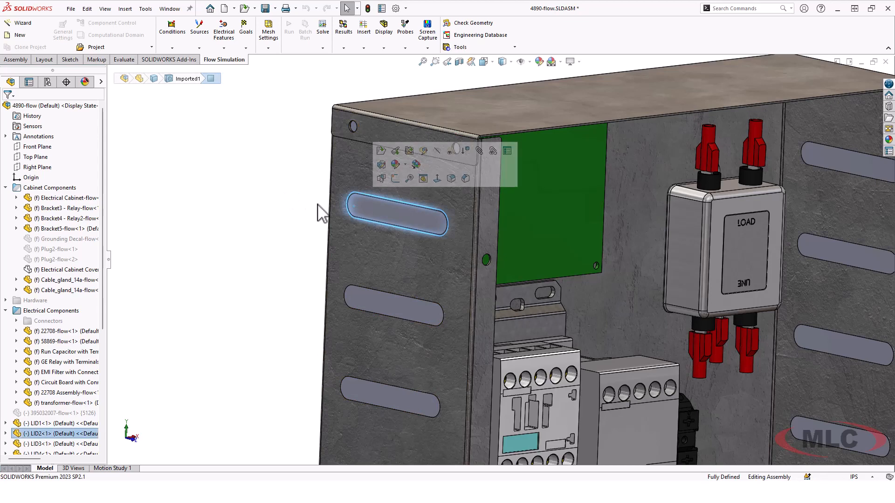
click(295, 197)
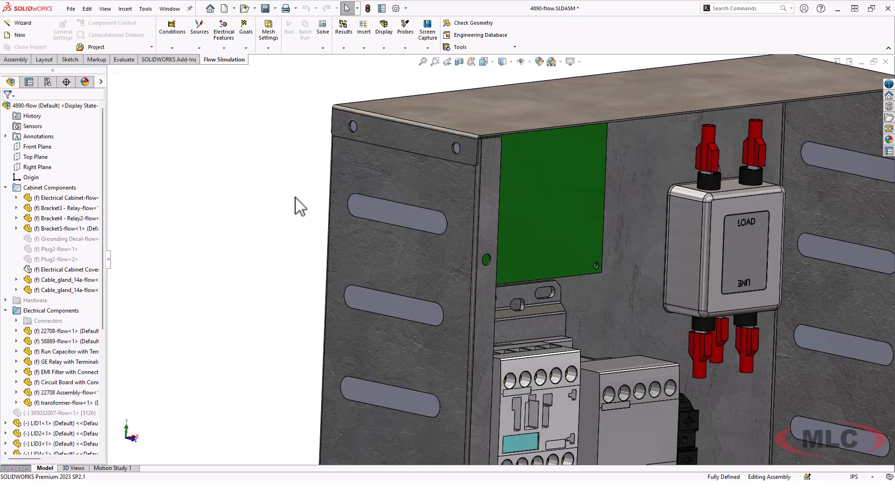
Cut a planar section view of the assembly on the Front Plane, offset 1.35 in
click(459, 61)
scroll(601, 453, up, 2)
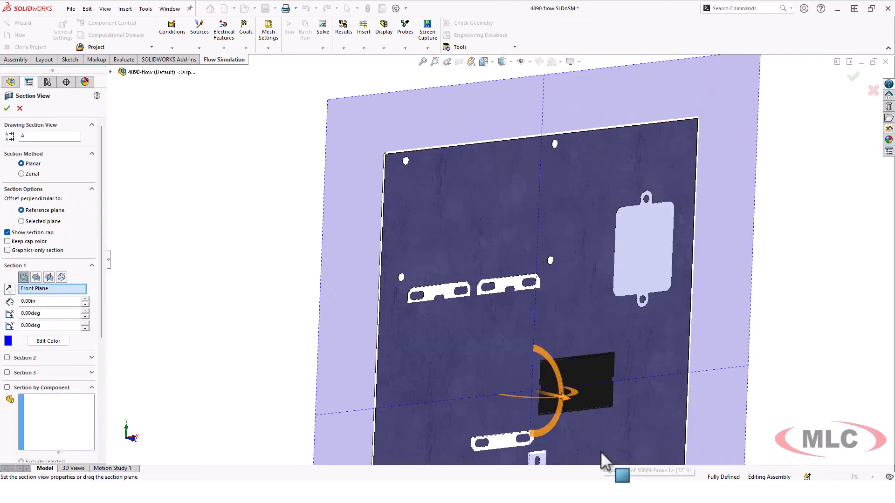
scroll(600, 451, down, 3)
drag(497, 320, 580, 333)
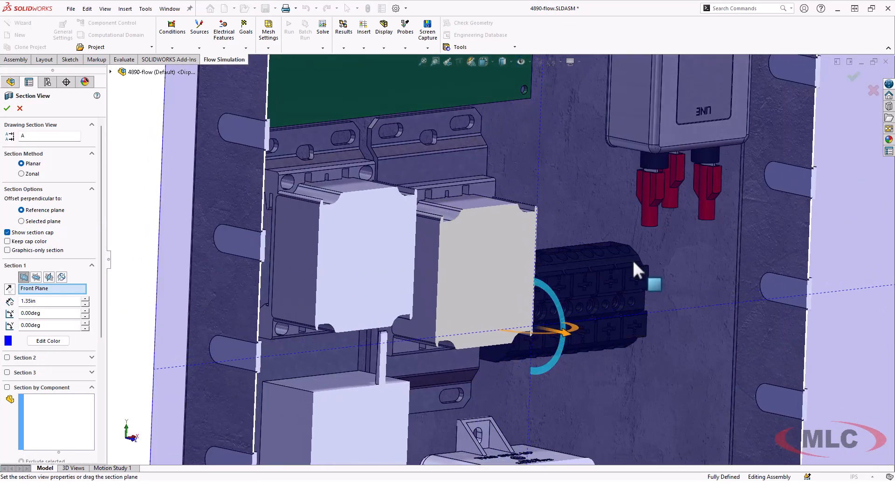
click(853, 76)
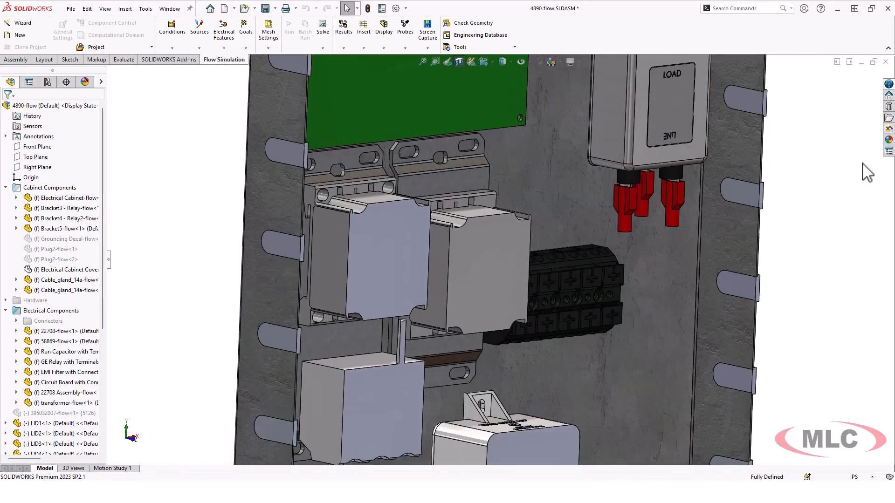
Examine the sectioned LID3 in the side-wall slot beside the circuit board, checking its thickness against the cabinet sheet metal
middle_drag(867, 172, 831, 170)
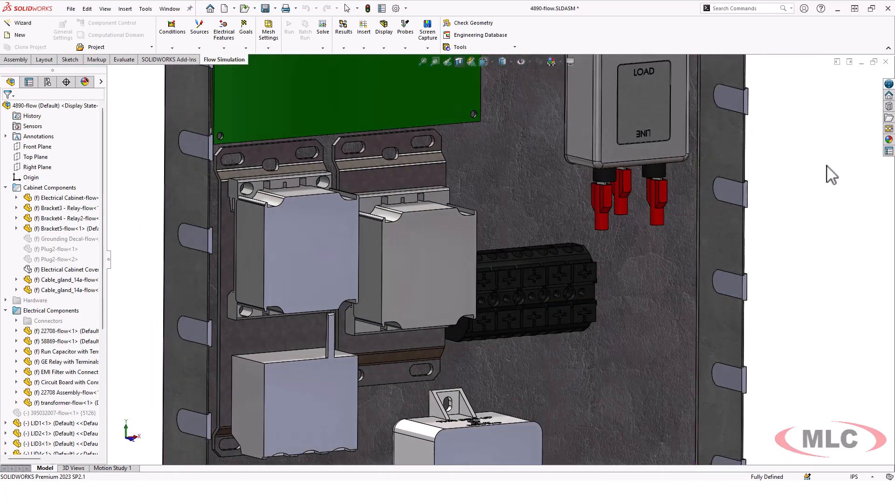
scroll(253, 164, up, 5)
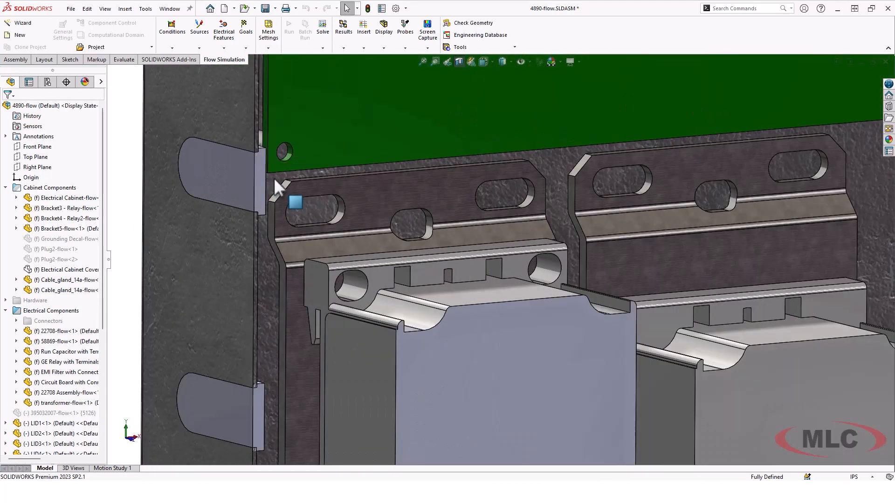
scroll(287, 186, up, 3)
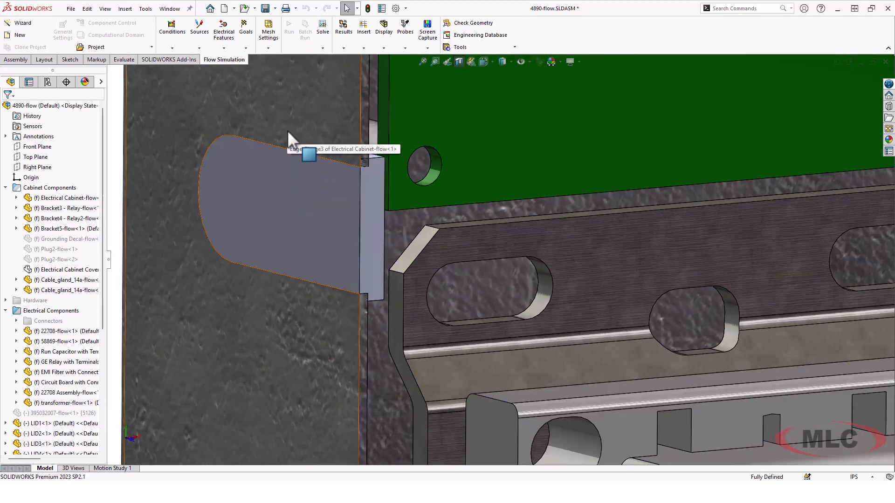
click(326, 186)
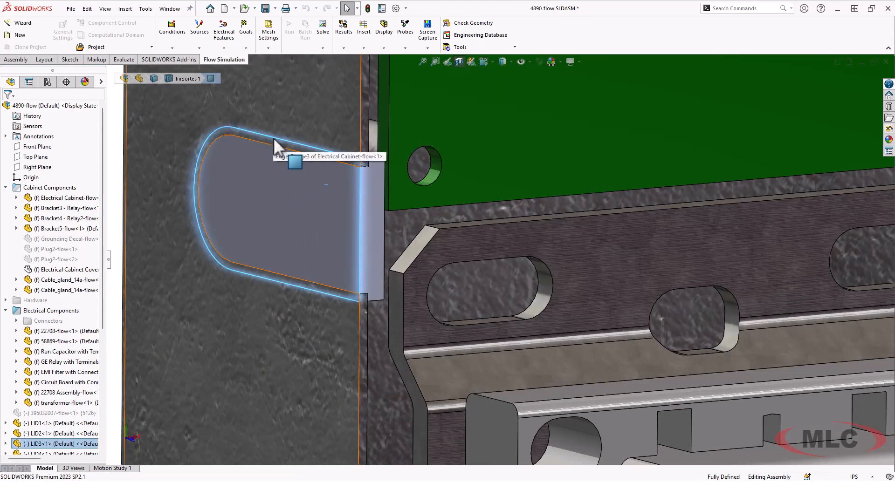
scroll(375, 174, down, 3)
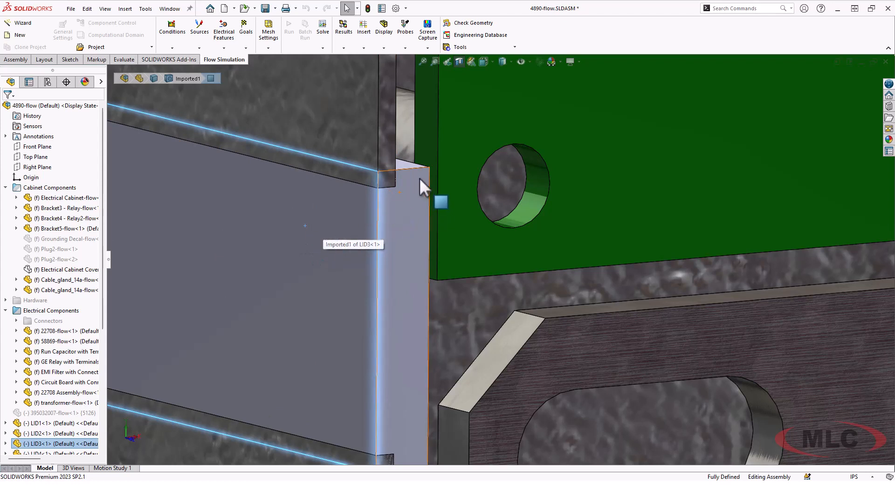
click(402, 164)
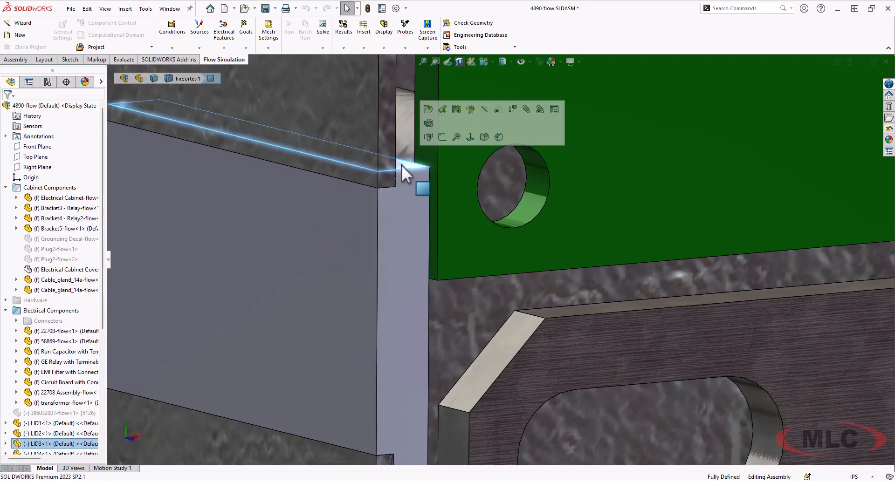
middle_drag(401, 164, 383, 174)
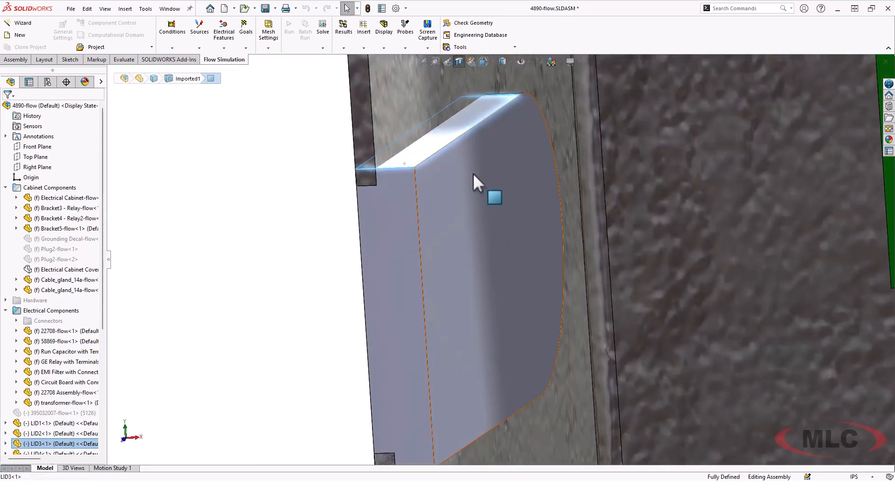
click(445, 167)
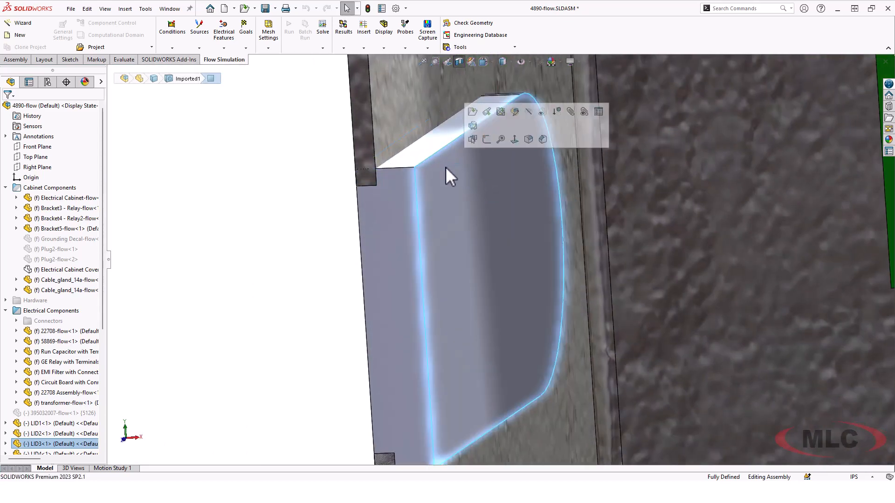
click(264, 263)
middle_drag(254, 243, 362, 241)
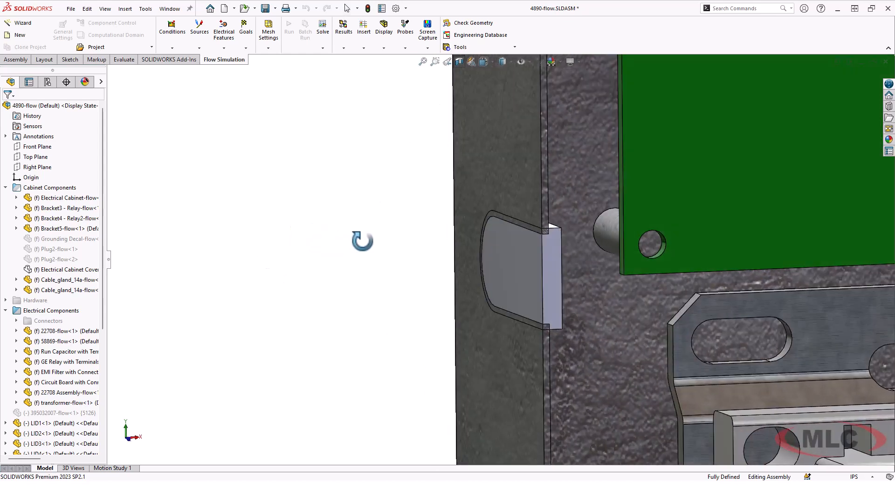
Examine the sectioned LID12 in the slot beside the EMI filter, checking its fit and extent relative to the cabinet wall
scroll(798, 237, up, 12)
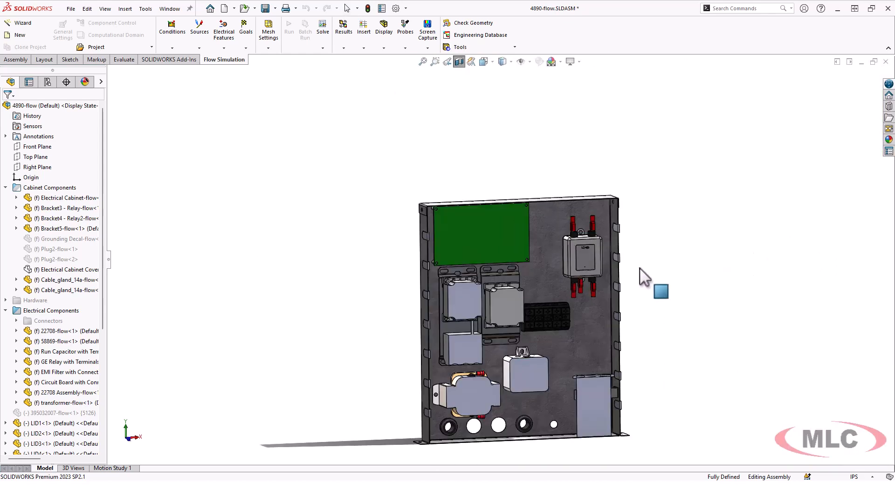
scroll(578, 242, down, 10)
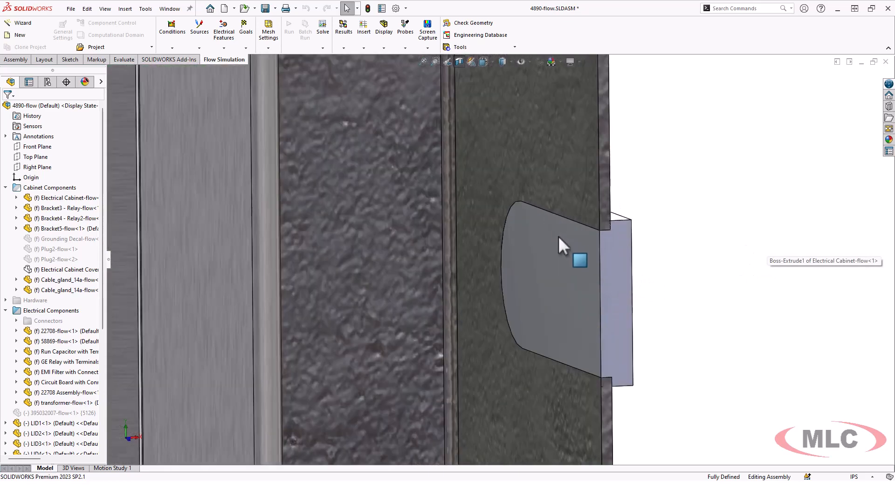
click(559, 235)
scroll(592, 238, down, 4)
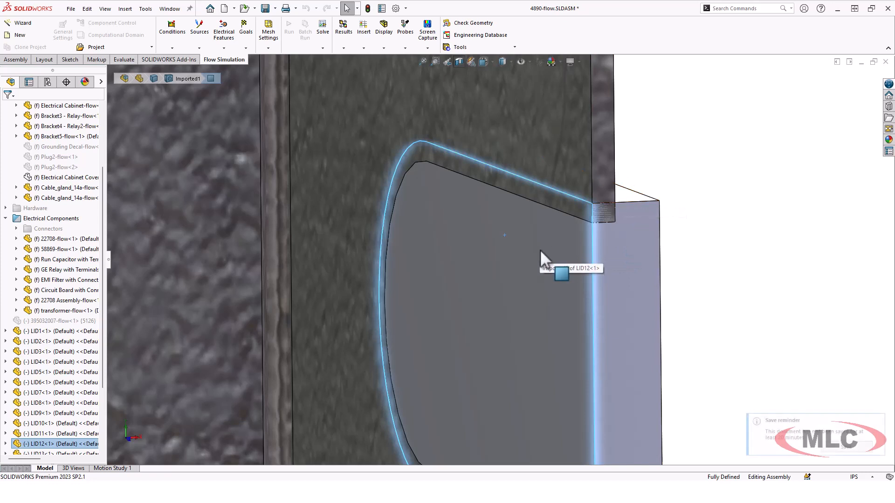
click(631, 200)
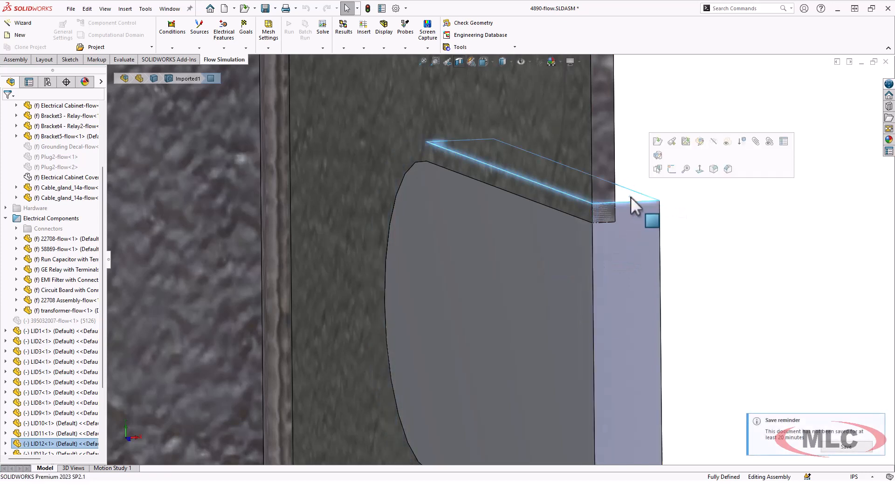
click(561, 247)
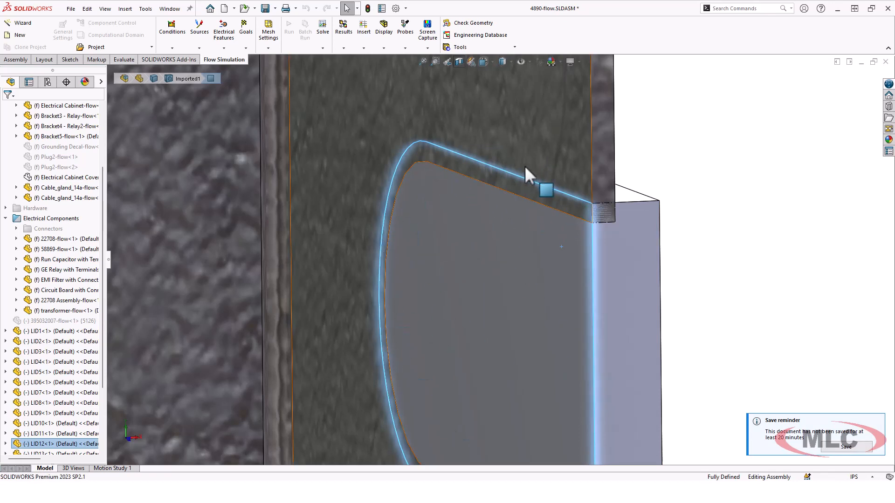
scroll(485, 279, up, 3)
click(612, 254)
scroll(606, 266, up, 6)
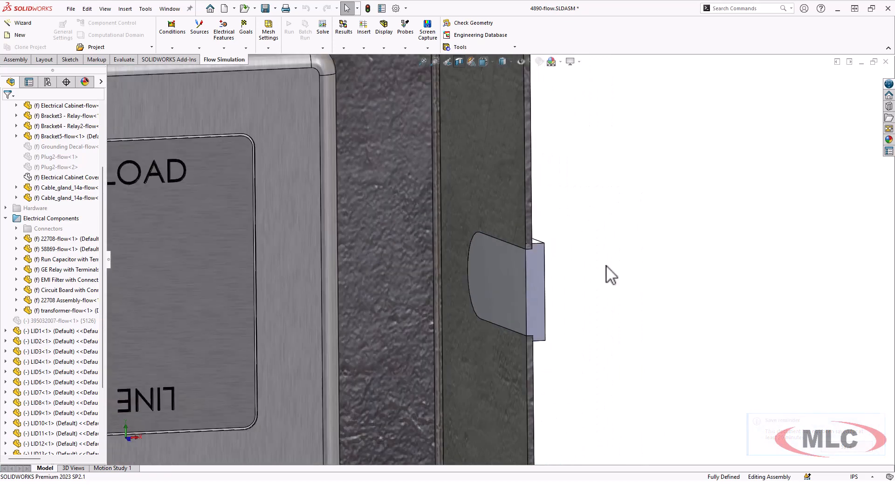
scroll(608, 276, up, 2)
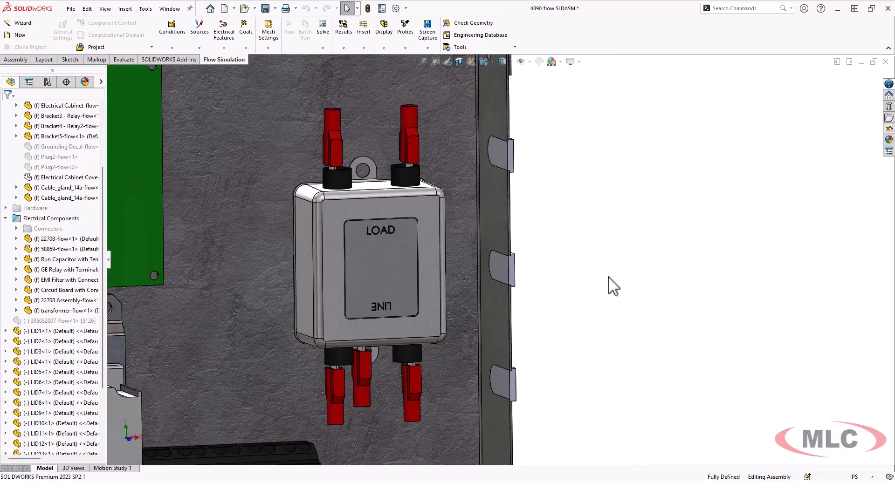
Turn off the section view so the full cabinet assembly is displayed
ctrl+middle_drag(583, 312, 827, 272)
scroll(826, 271, up, 4)
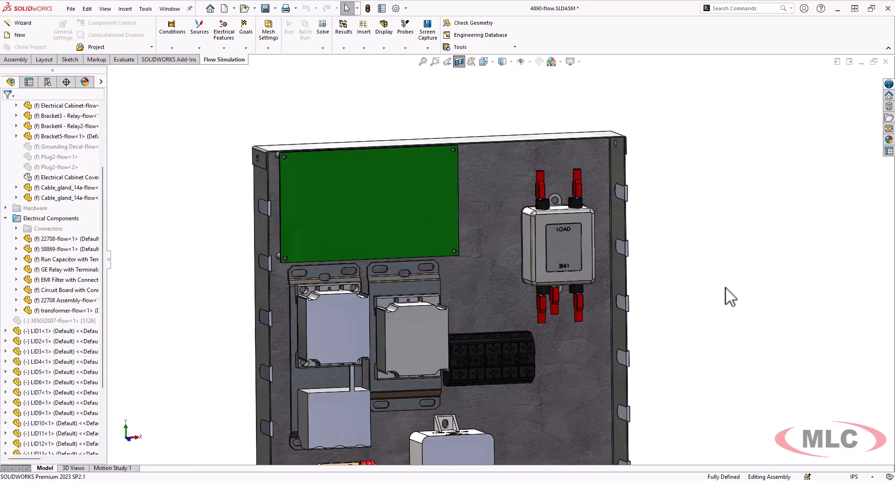
ctrl+middle_drag(725, 288, 775, 226)
key(z)
key(z)
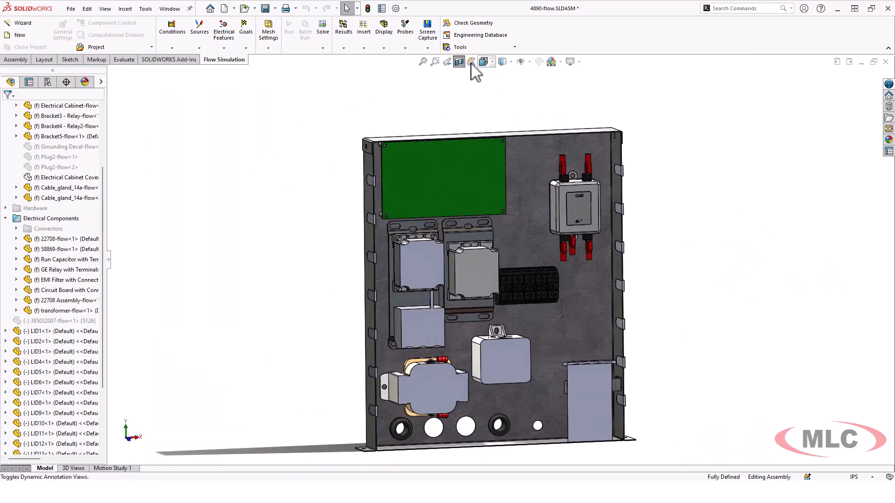
click(460, 62)
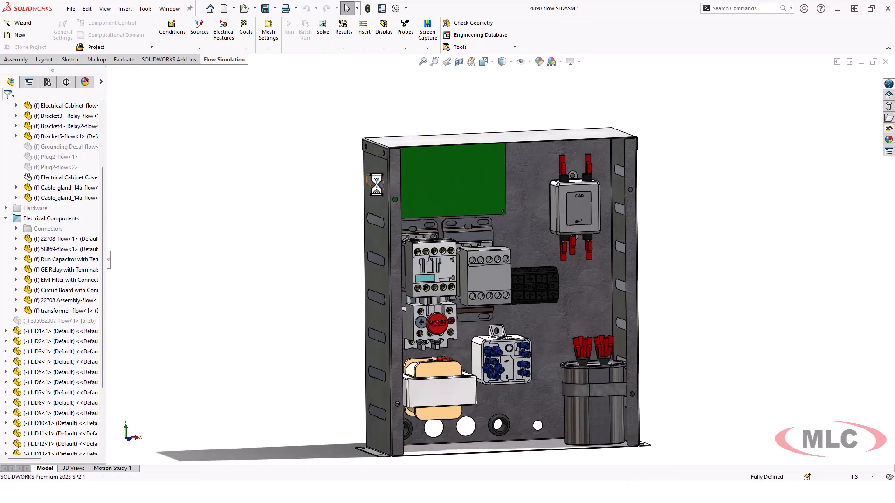
Delete the nine lids LID1 through LID9, which close the slots of one cabinet side wall
click(44, 331)
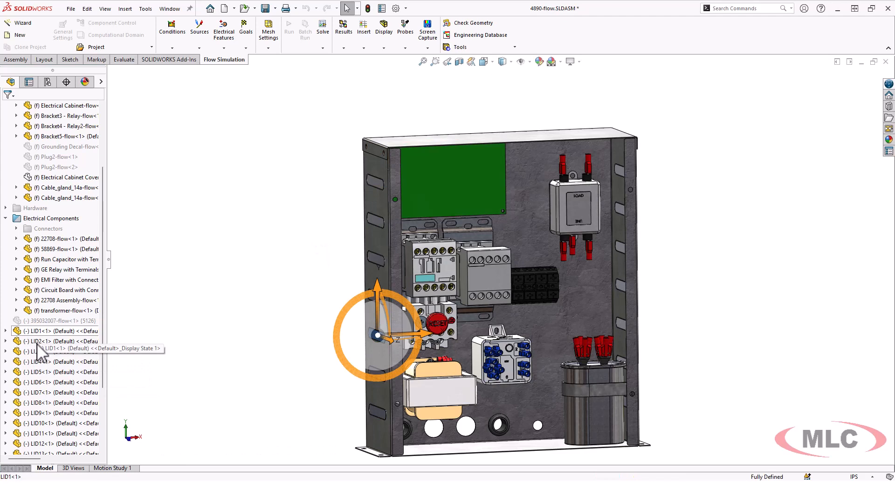
shift+click(42, 404)
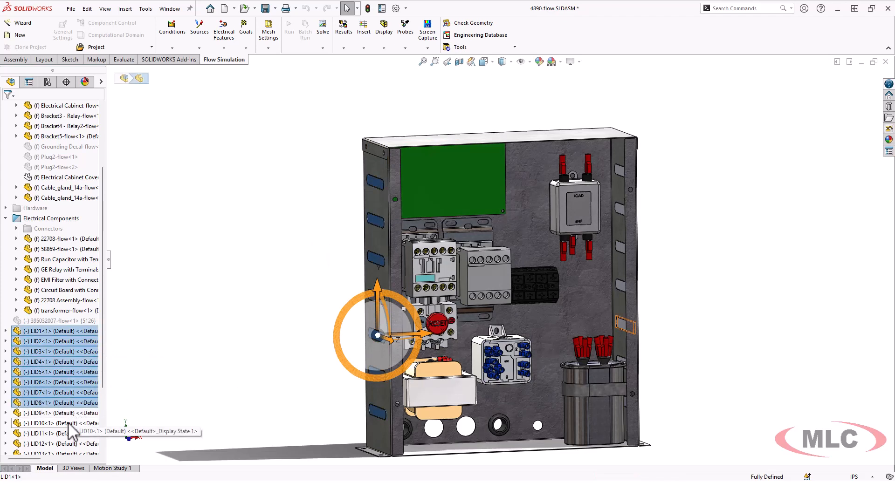
key(Delete)
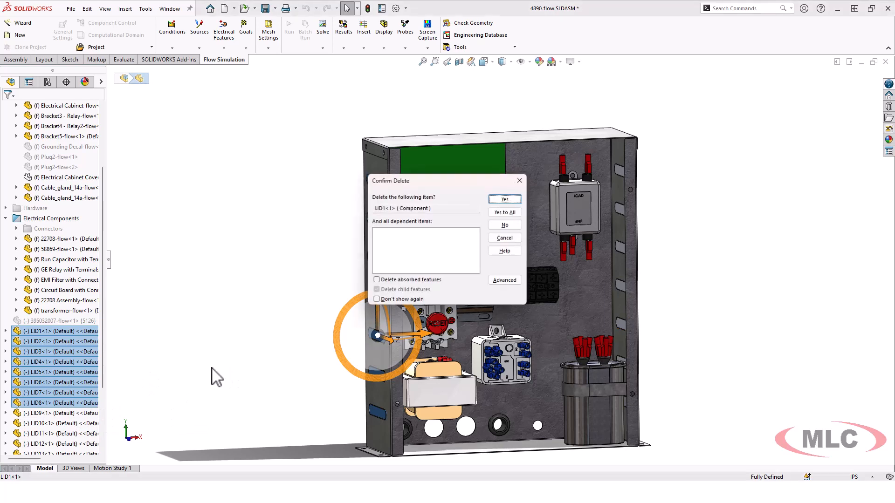
click(501, 214)
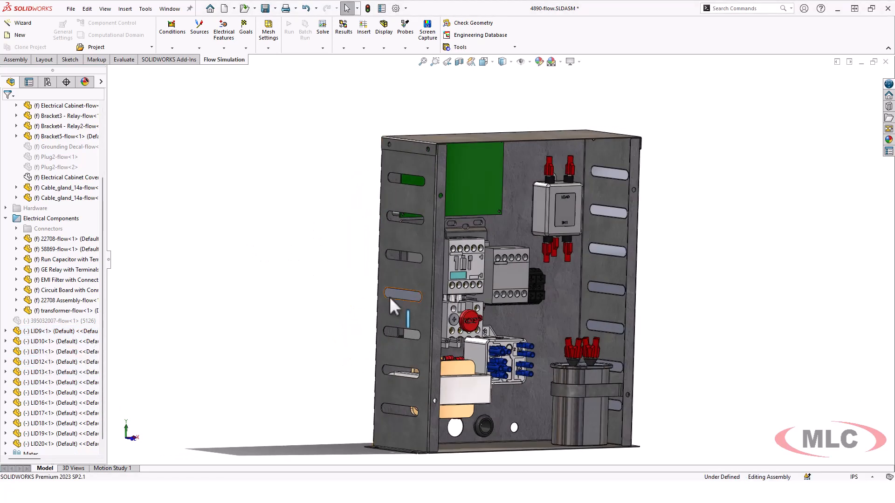
click(390, 296)
key(Delete)
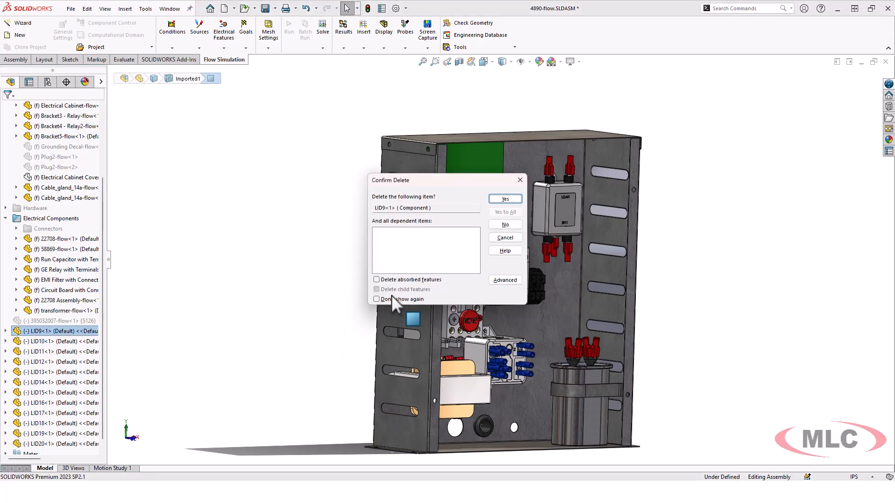
key(Return)
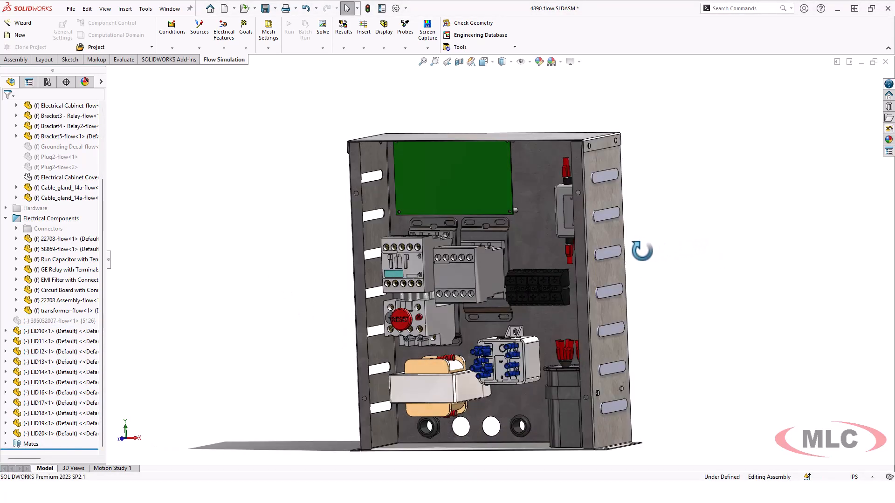
middle_drag(641, 251, 618, 254)
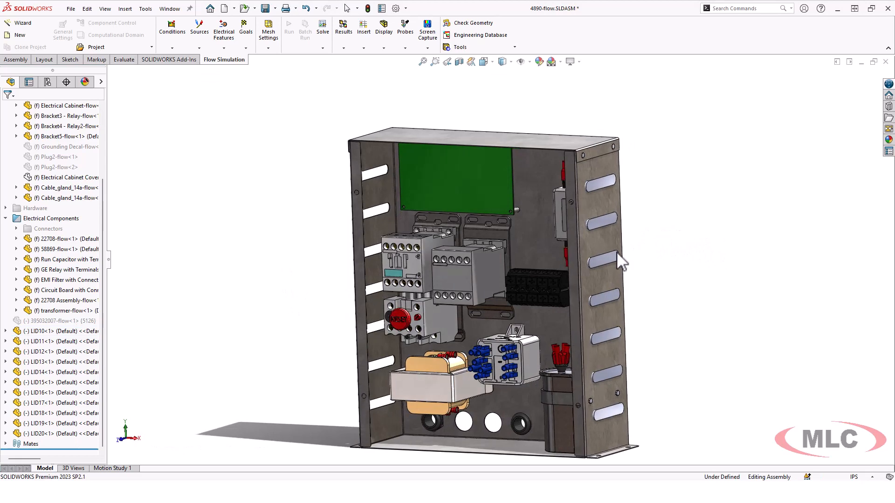
Show the cabinet cover and mate a copy of it coincident with the open slotted side wall
key(ctrl+z)
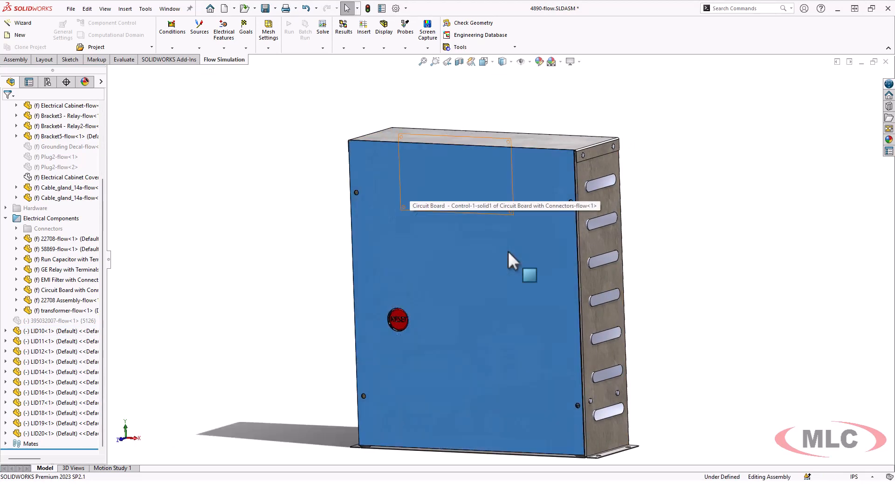
mouse_move(683, 254)
middle_down()
mouse_move(703, 240)
mouse_move(693, 241)
middle_up()
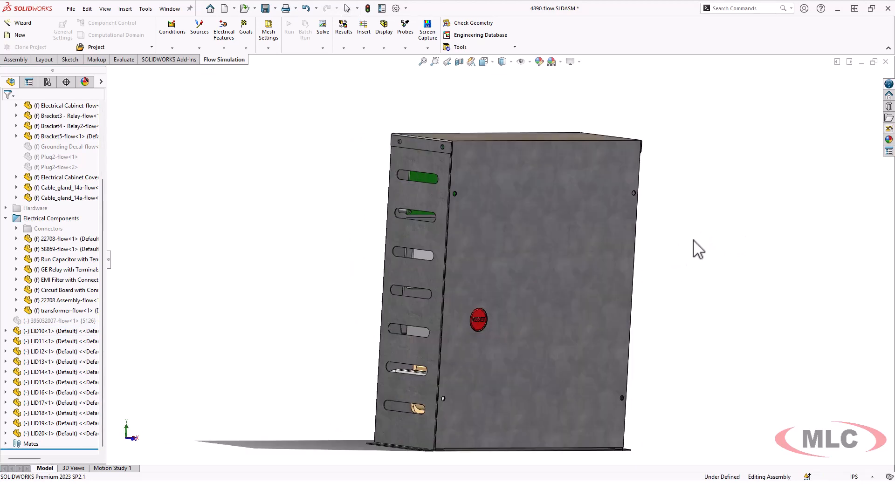
click(544, 233)
middle_drag(719, 290, 701, 289)
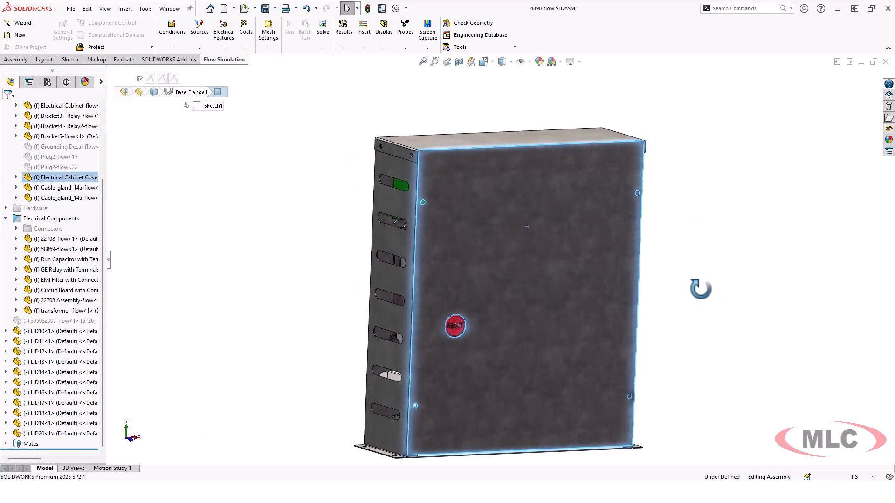
drag(533, 297, 258, 265)
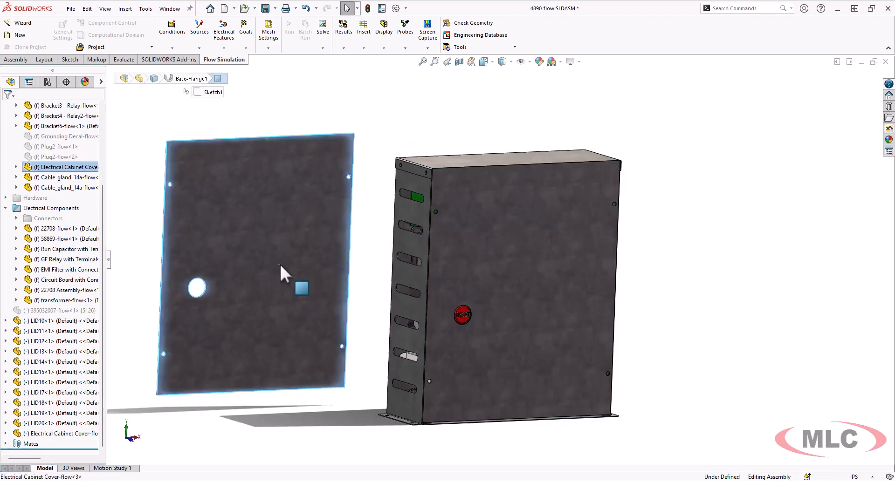
ctrl+click(410, 269)
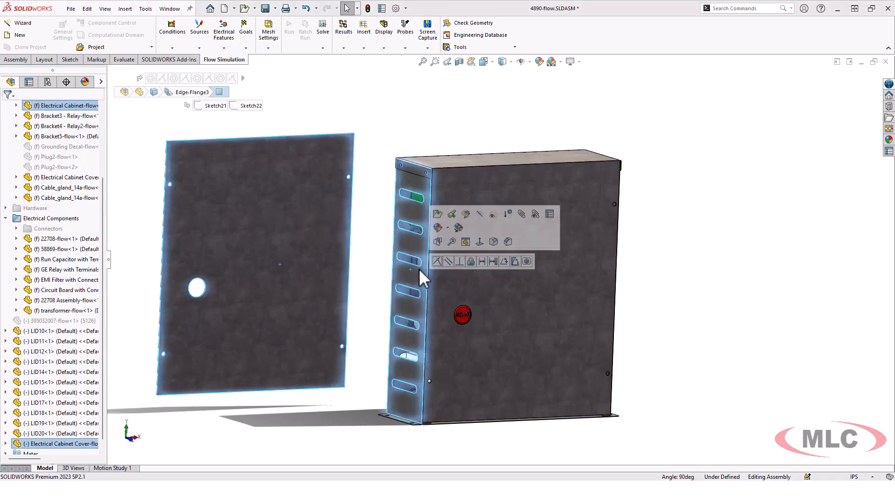
click(437, 262)
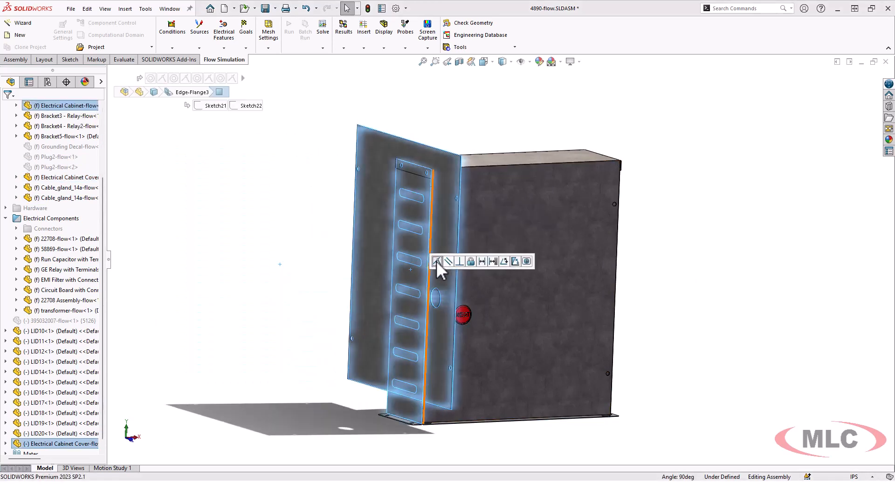
Hide the original cabinet cover and view the copied cover over the side-wall slots from inside the cabinet
scroll(391, 298, down, 3)
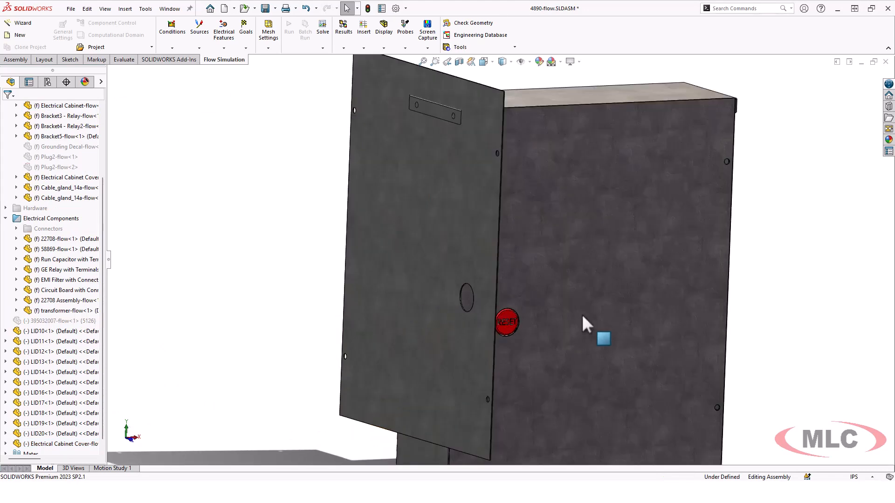
key(Tab)
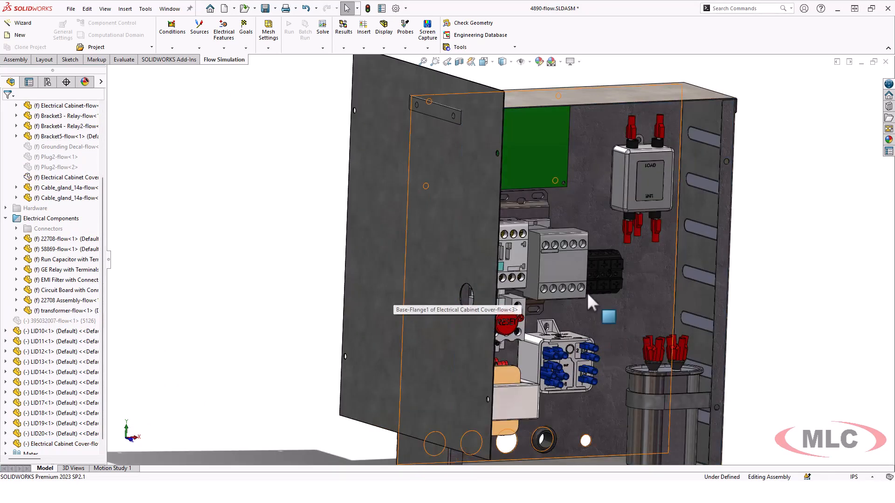
middle_drag(586, 290, 394, 252)
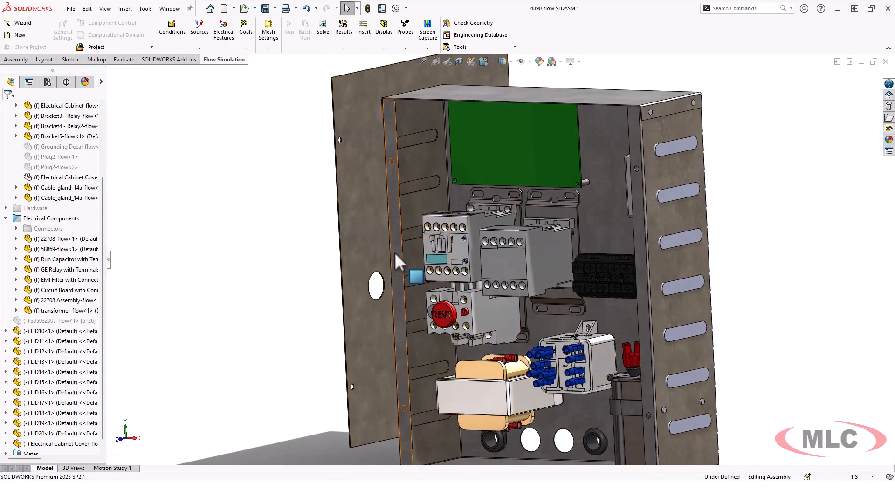
Delete the copied cabinet cover from the slotted side wall
click(412, 233)
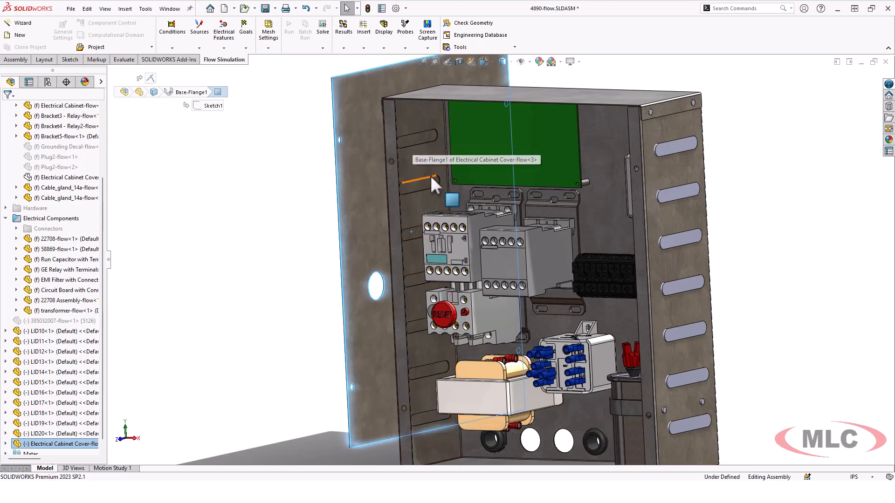
scroll(432, 176, up, 3)
middle_drag(433, 177, 461, 171)
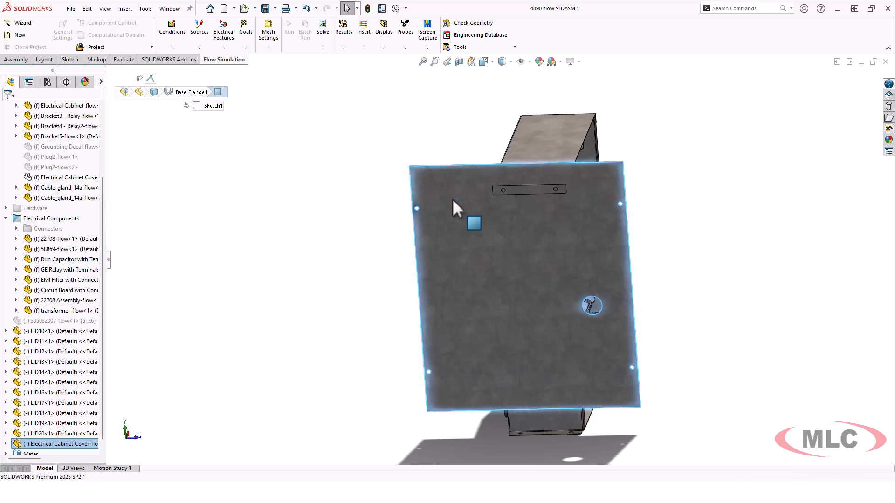
key(Delete)
click(513, 198)
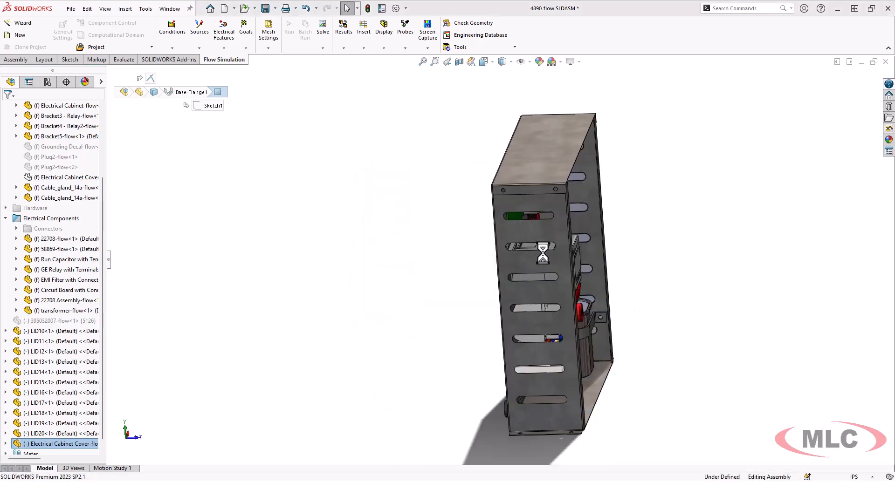
Create lids over all openings of the slotted side wall by selecting its inner face beside the circuit board
middle_drag(683, 372, 265, 194)
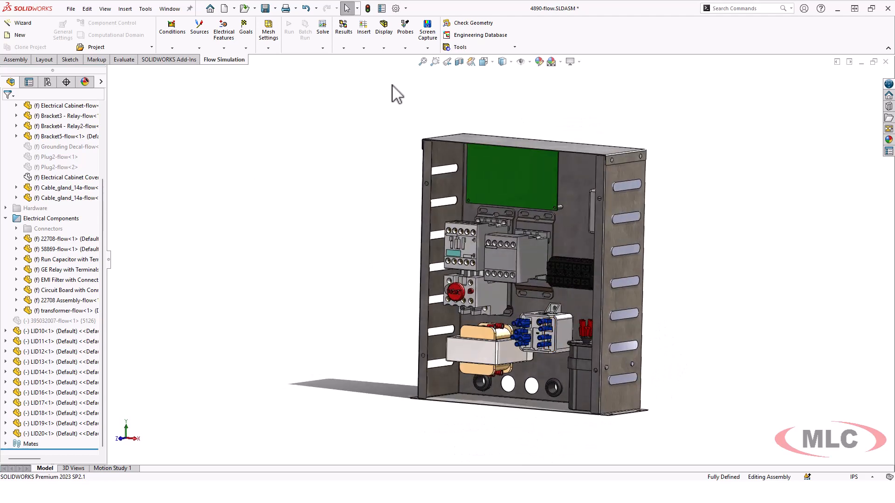
click(460, 47)
click(466, 59)
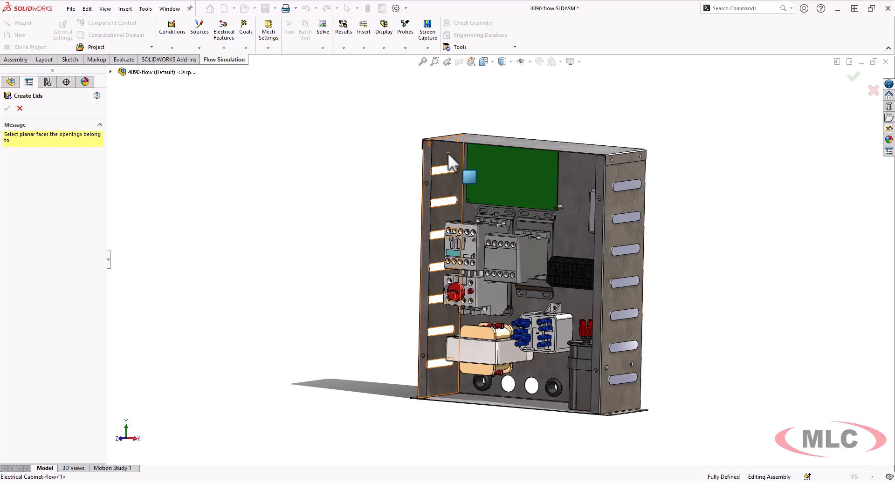
click(449, 152)
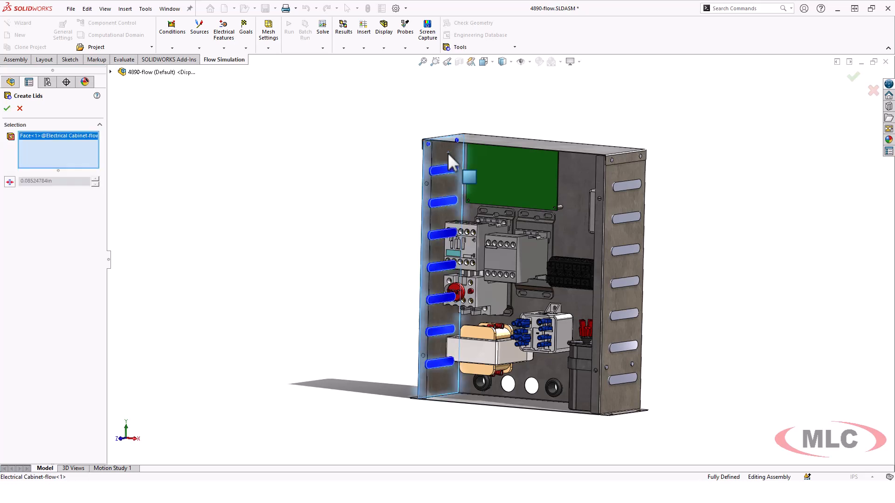
click(6, 110)
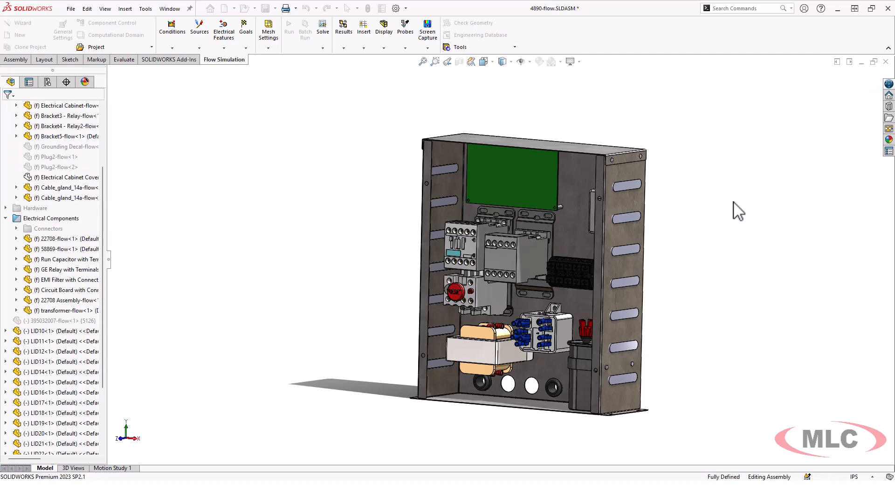
Run Leak Tracking between the front face of the 22708-flow component and the outer face of LID12 on the side wall
middle_drag(681, 196, 678, 225)
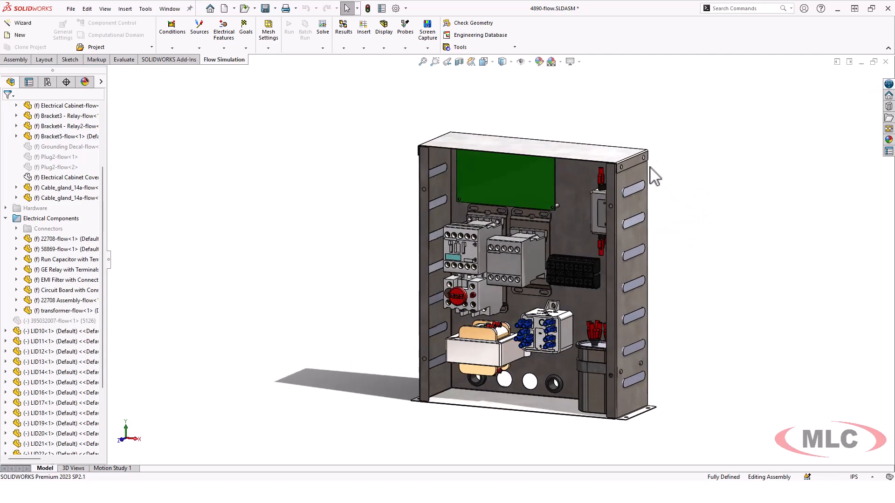
scroll(625, 154, down, 5)
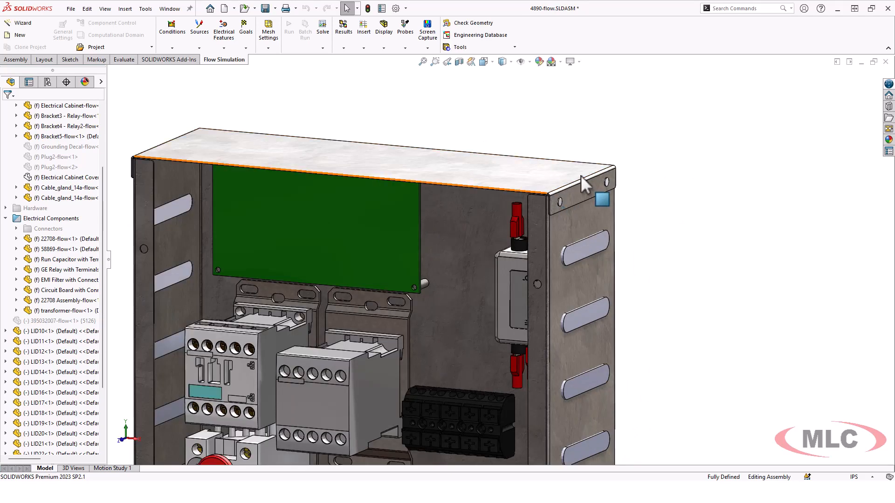
middle_drag(671, 196, 676, 259)
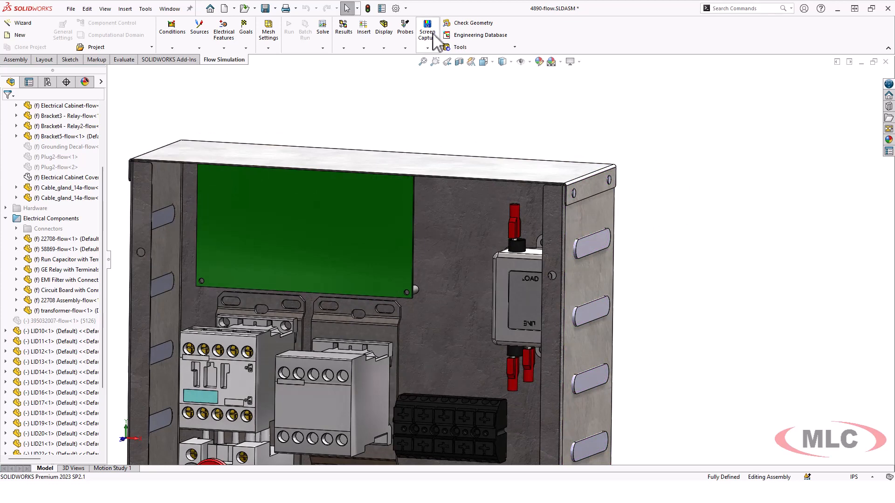
click(468, 47)
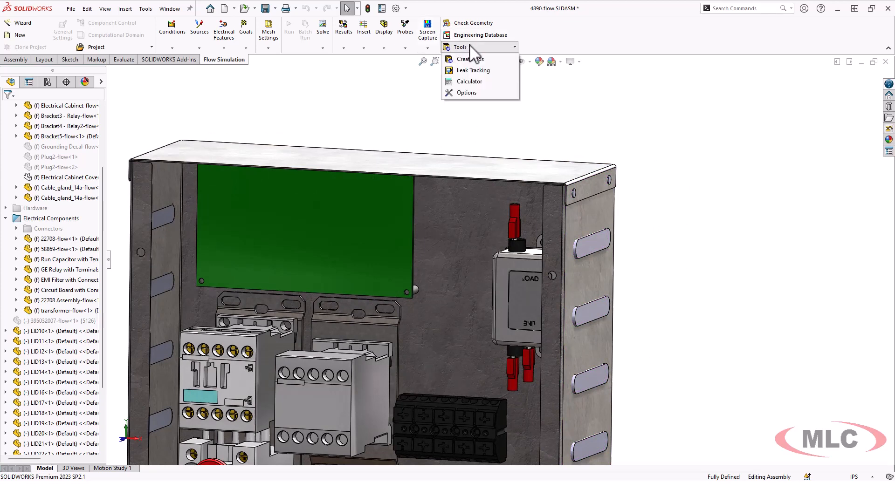
click(489, 70)
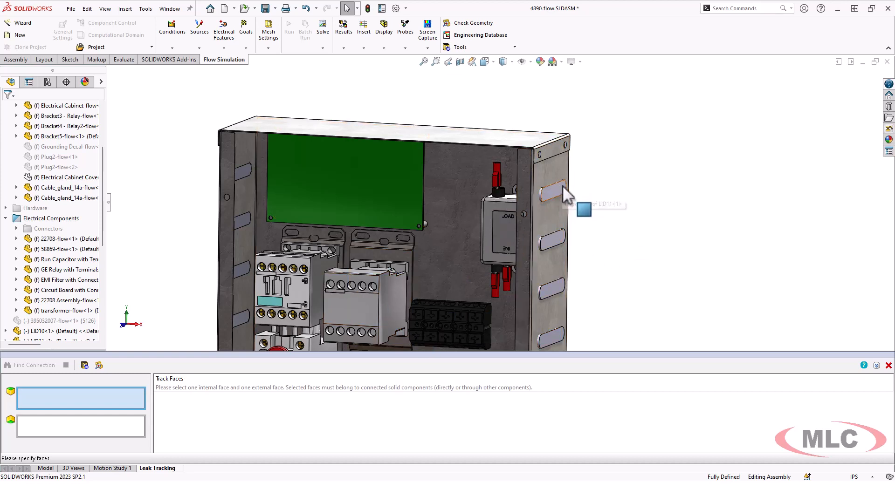
click(350, 307)
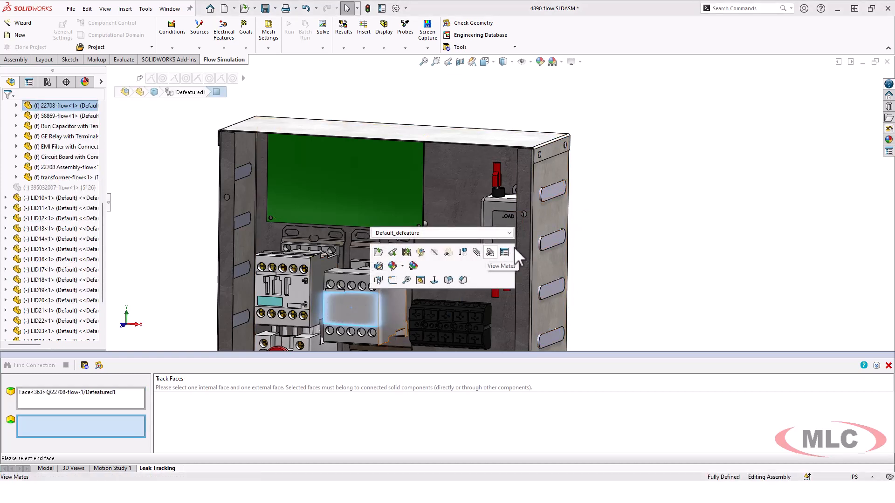
click(555, 239)
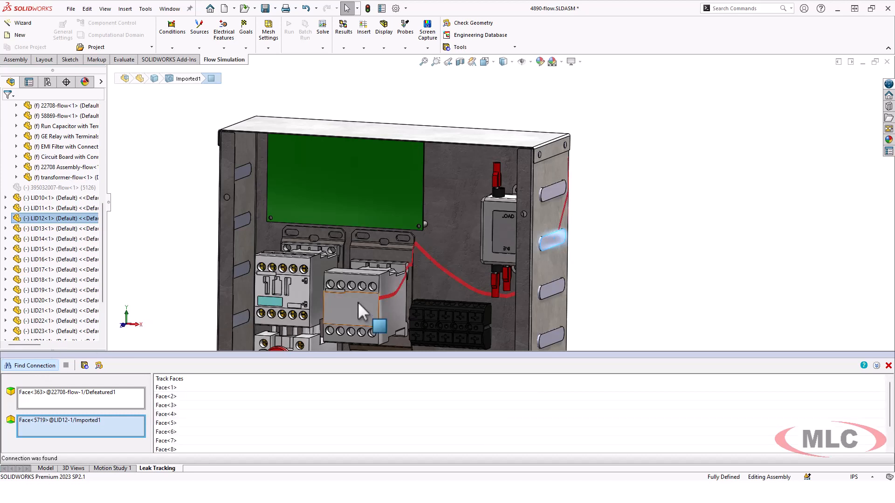
Examine the tracked leak path from the 22708-flow face along the back panel and cabinet corner to LID12
mouse_move(415, 308)
middle_down()
mouse_move(449, 294)
mouse_move(409, 297)
middle_up()
scroll(413, 261, down, 5)
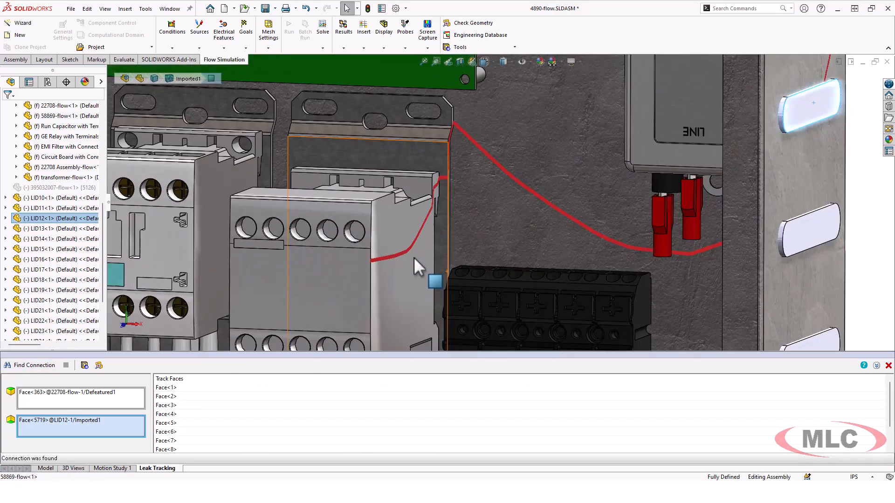
middle_drag(426, 264, 343, 271)
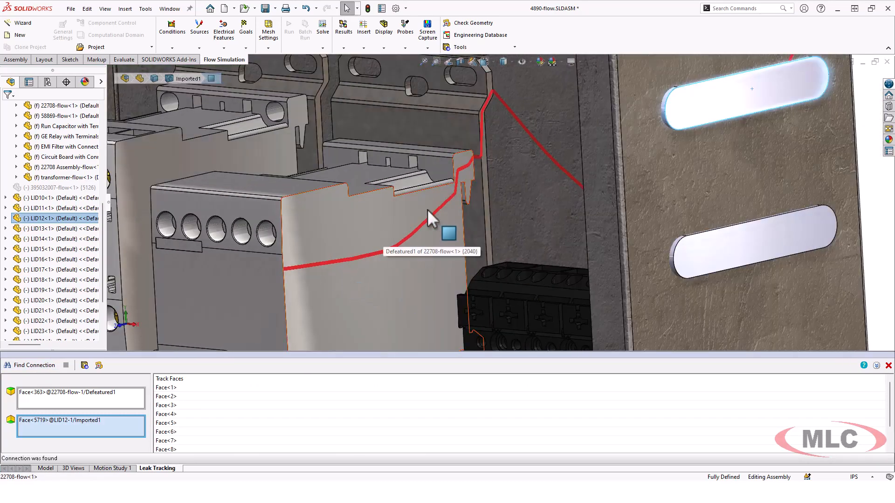
middle_drag(511, 163, 559, 181)
scroll(599, 198, up, 8)
middle_drag(603, 201, 665, 161)
scroll(663, 158, down, 10)
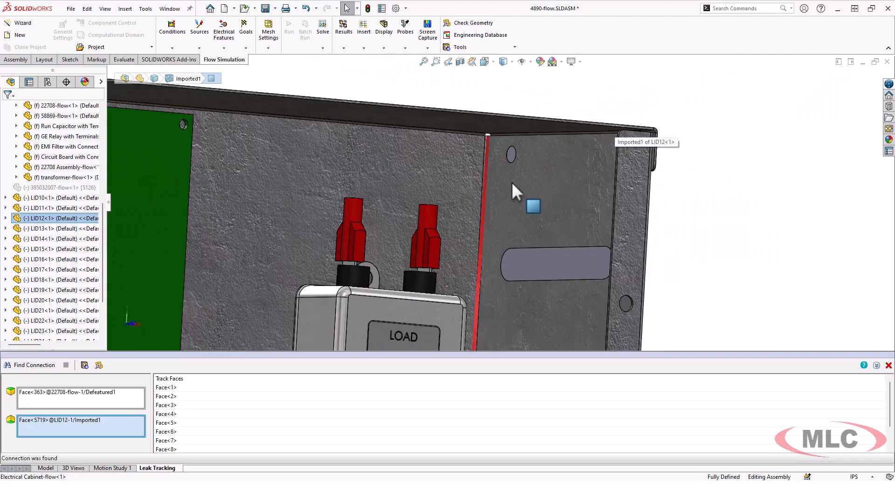
middle_drag(511, 182, 412, 191)
scroll(573, 240, up, 5)
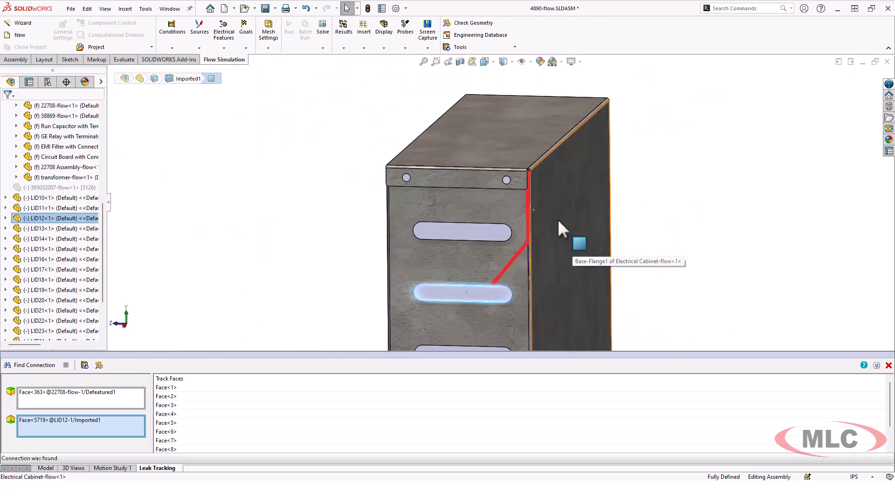
middle_drag(559, 233, 550, 161)
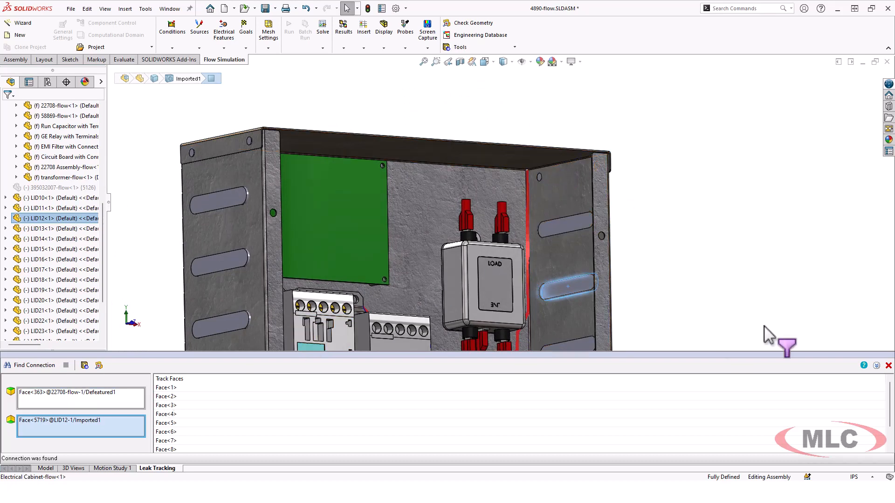
Close Leak Tracking and insert a new in-context part positioned on the assembly's Front Plane
click(887, 366)
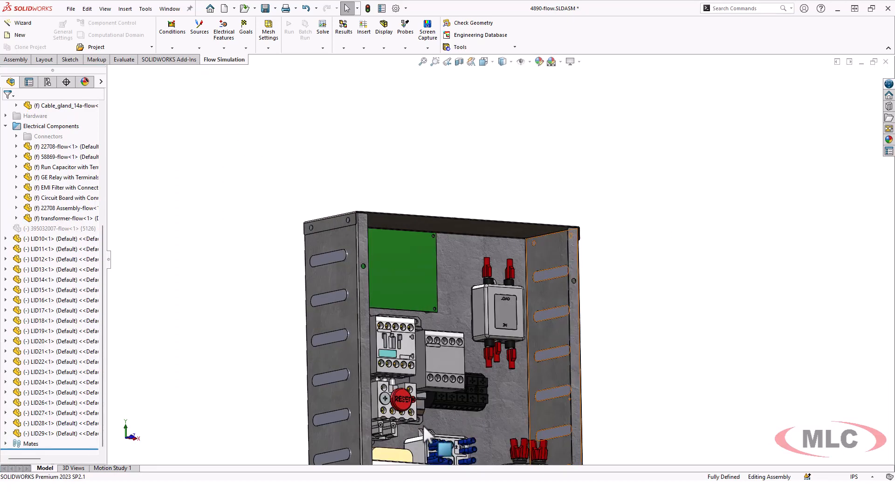
middle_drag(600, 359, 640, 346)
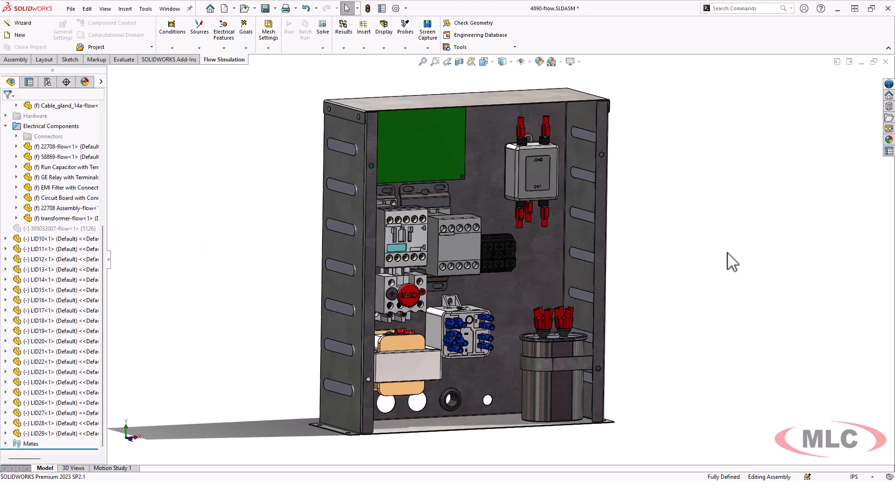
scroll(38, 233, up, 6)
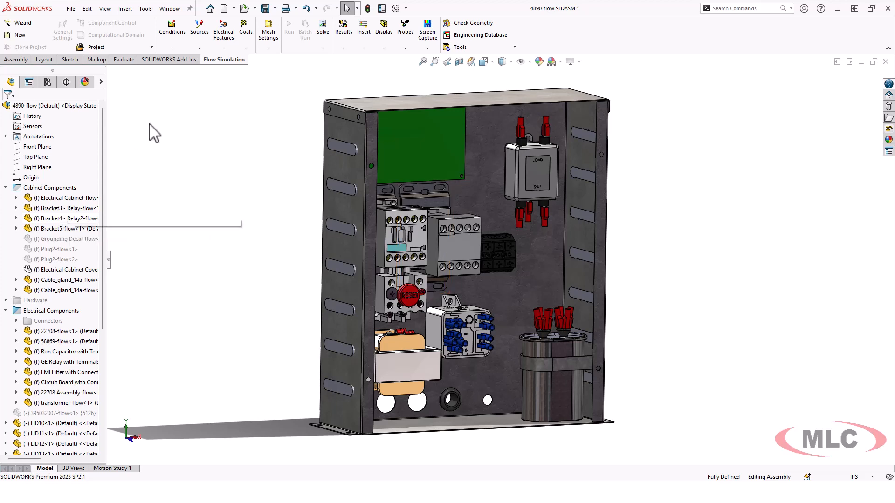
click(14, 60)
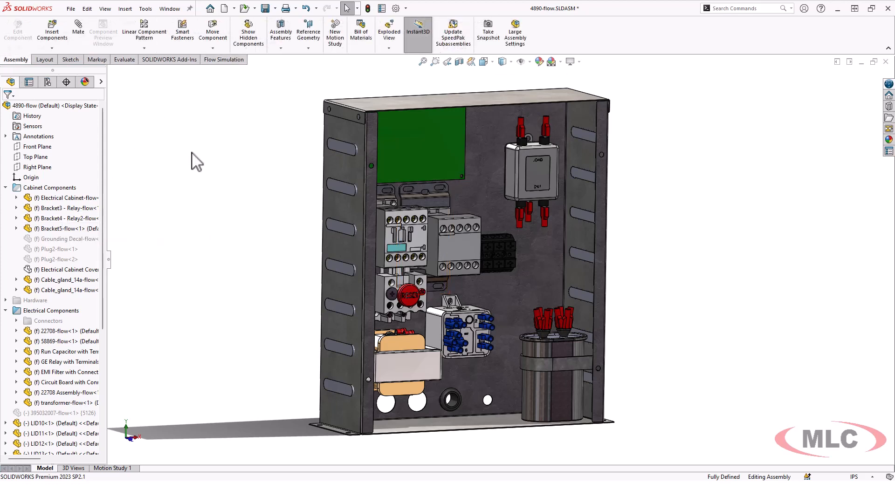
click(58, 49)
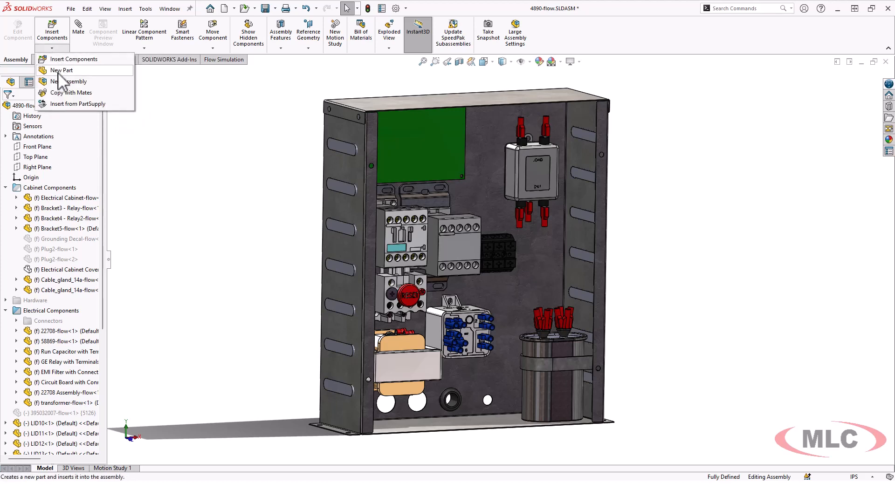
click(62, 70)
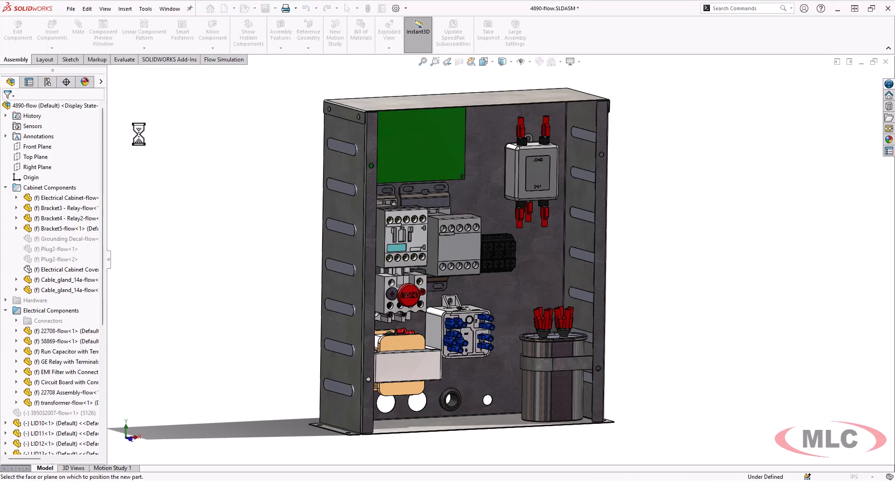
click(28, 148)
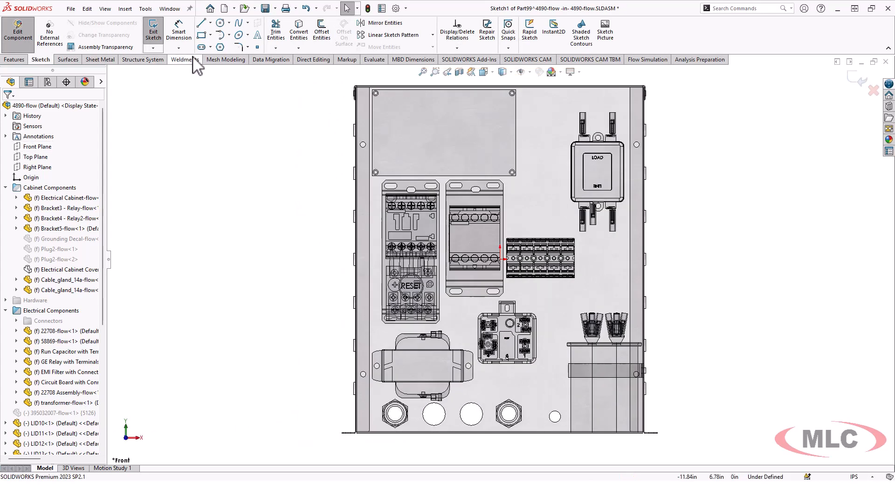
Sketch a corner rectangle about 10.1 by 12.1 in around the cabinet's outline, ending at the lower bend of the base flange
click(201, 35)
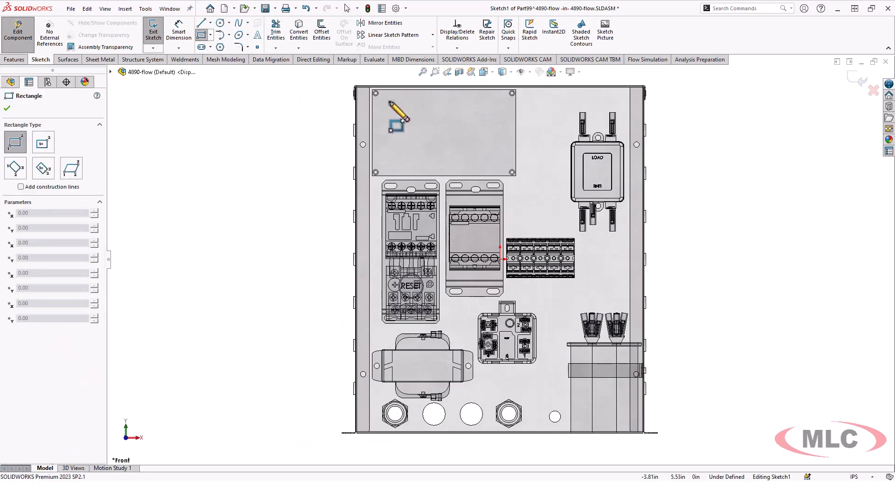
scroll(390, 102, down, 10)
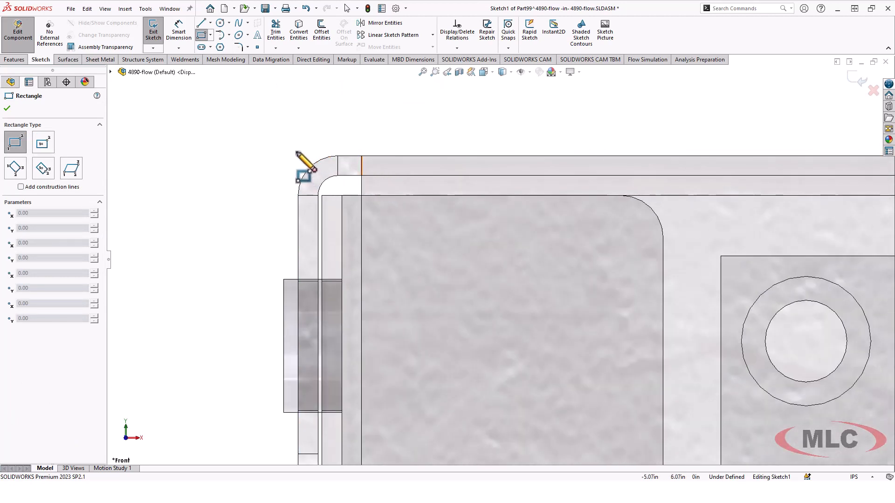
click(310, 167)
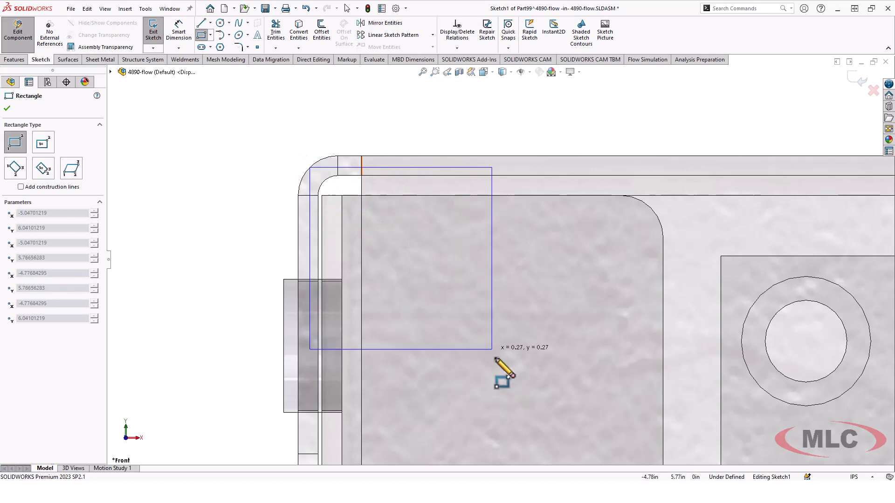
scroll(545, 405, up, 2)
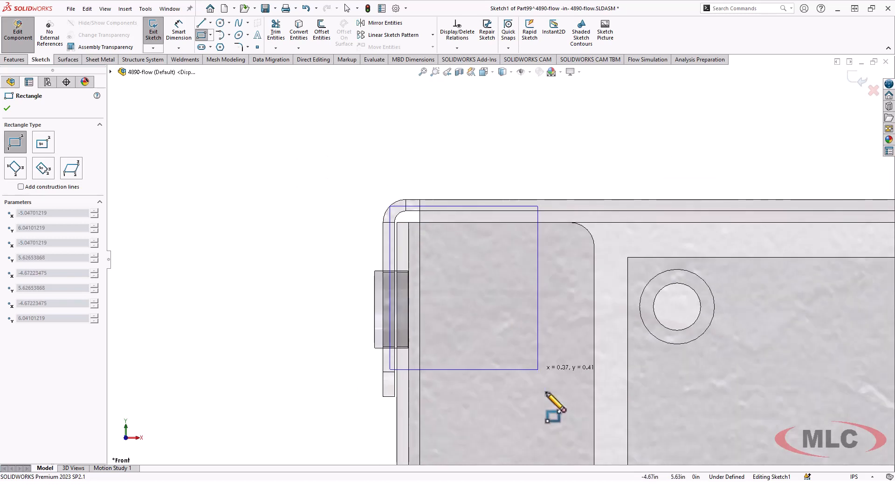
scroll(578, 401, up, 3)
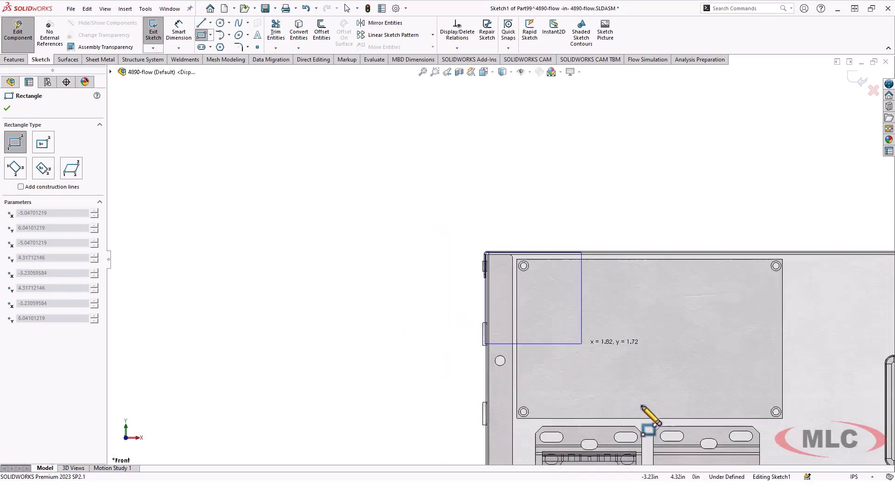
scroll(645, 408, up, 3)
scroll(619, 414, down, 8)
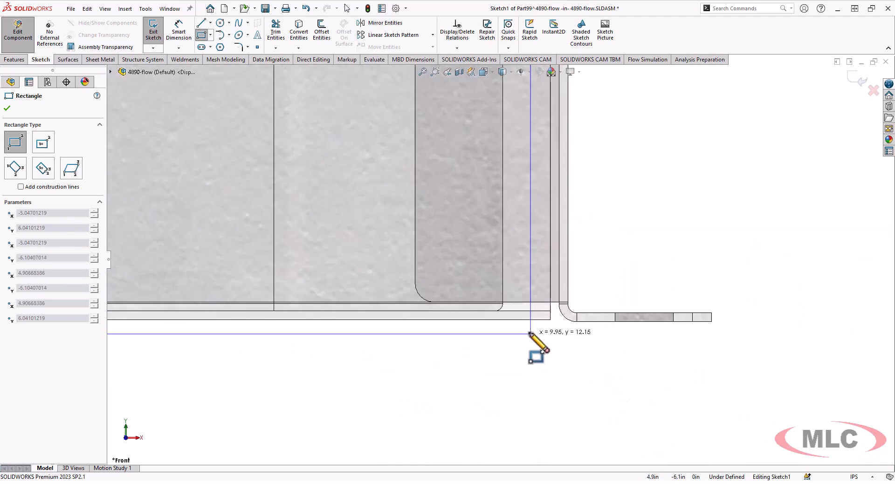
scroll(531, 334, down, 2)
click(628, 300)
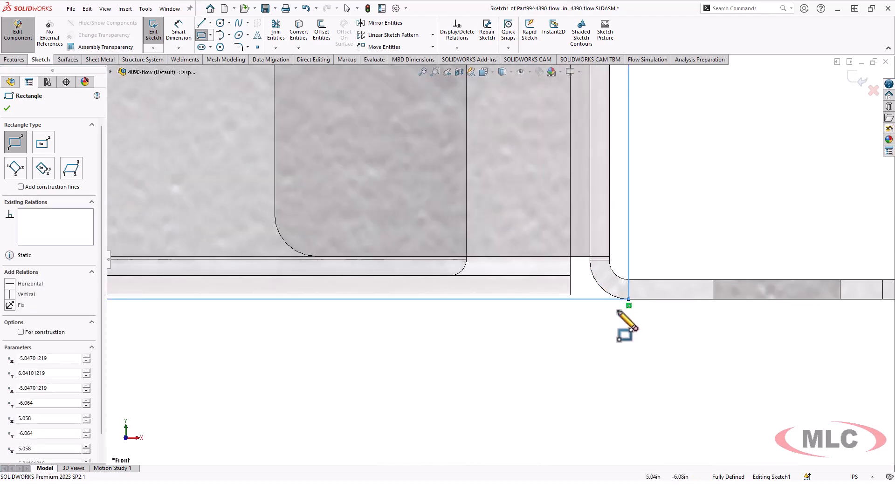
scroll(618, 311, up, 6)
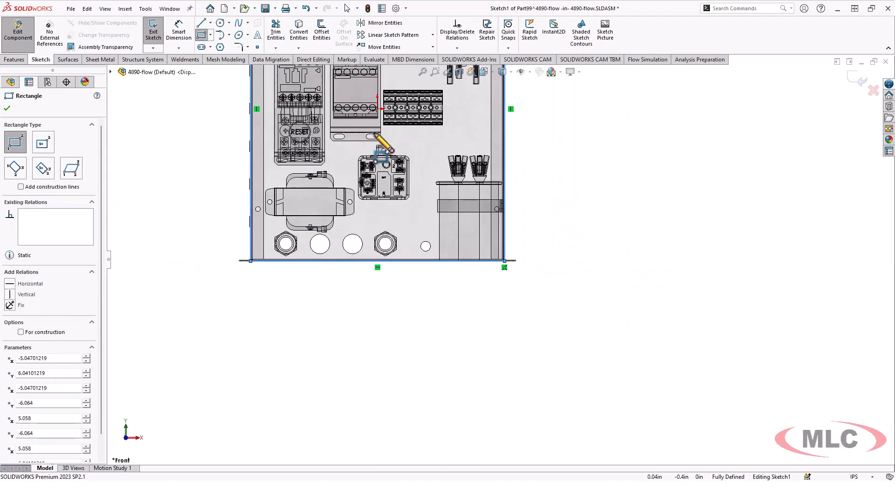
scroll(375, 118, down, 1)
scroll(490, 132, up, 2)
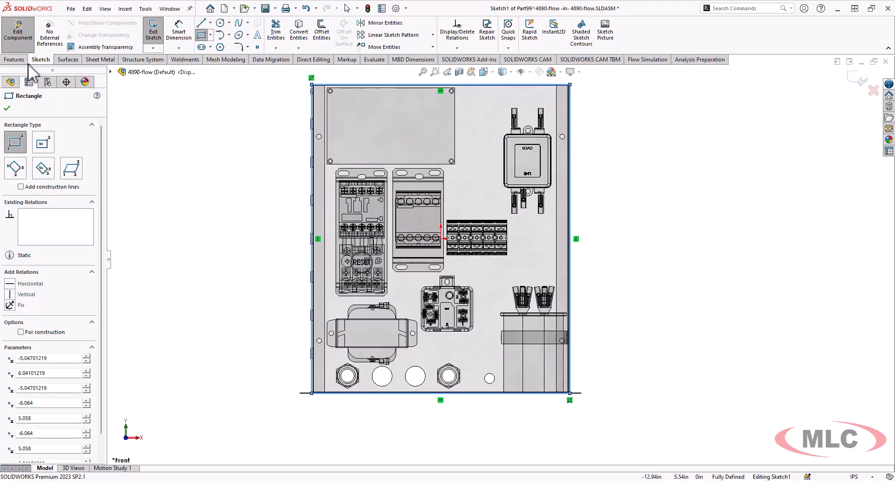
Extrude the rectangle Up To Vertex, using the upper end of the cabinet's front flange edge as the limit
click(19, 60)
click(157, 30)
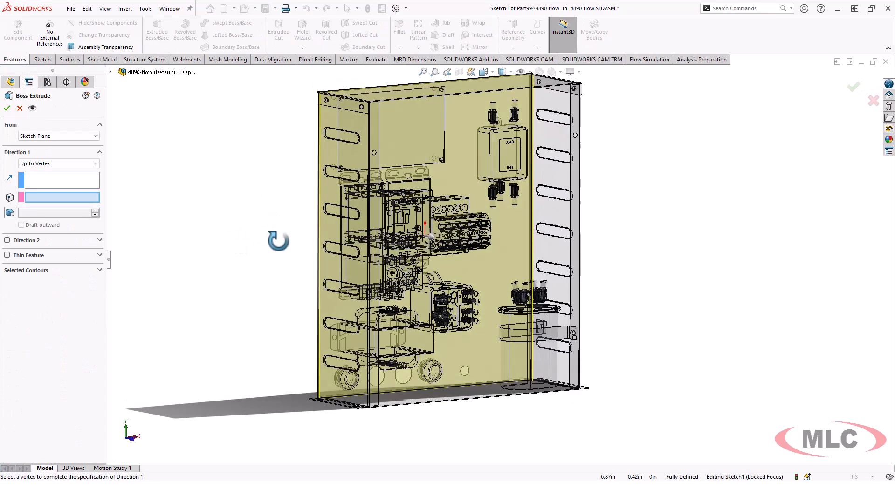
scroll(378, 138, down, 6)
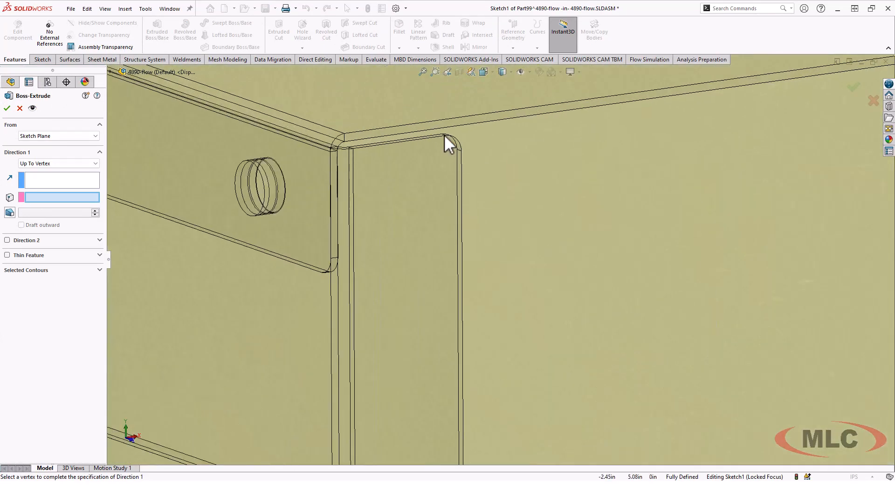
click(444, 135)
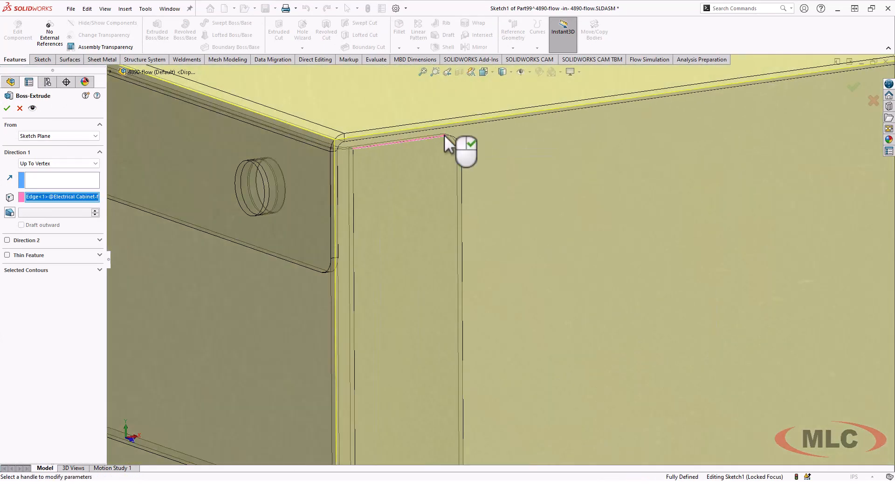
right_click(444, 135)
scroll(551, 177, up, 5)
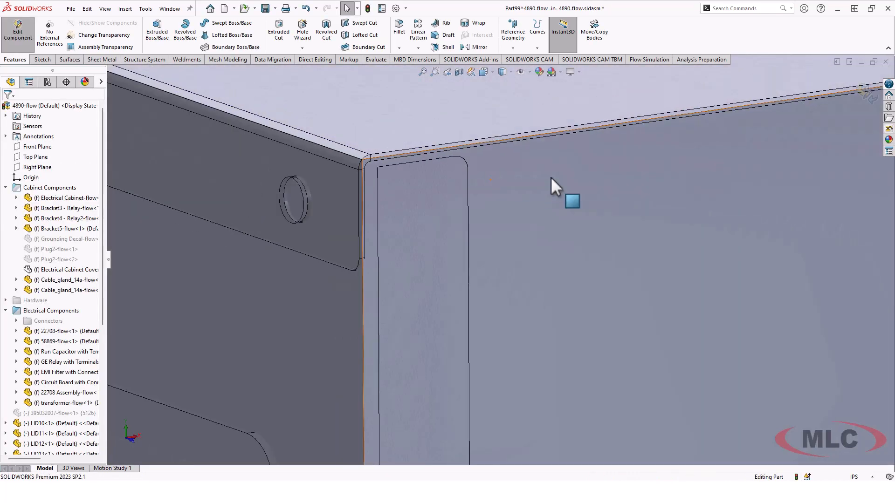
scroll(606, 252, up, 6)
scroll(536, 292, down, 2)
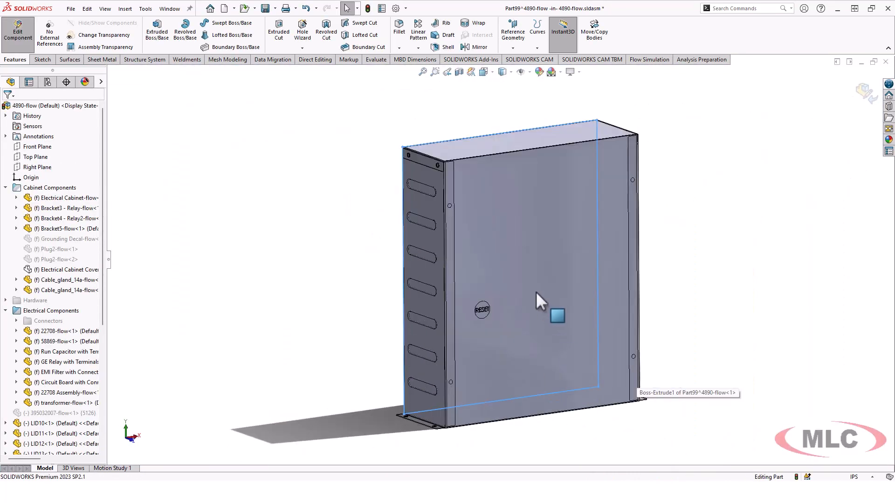
Shell the extruded block outward with a 0.10 in wall thickness, without removing any faces
click(246, 114)
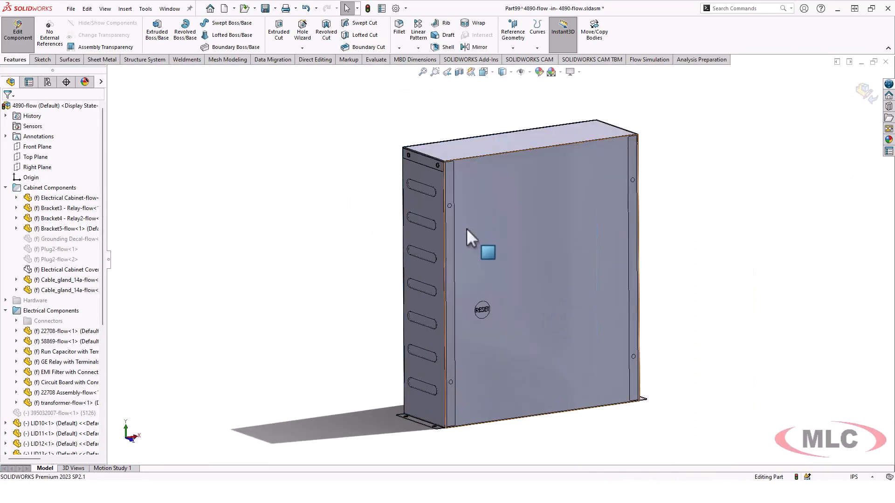
middle_drag(527, 234, 531, 234)
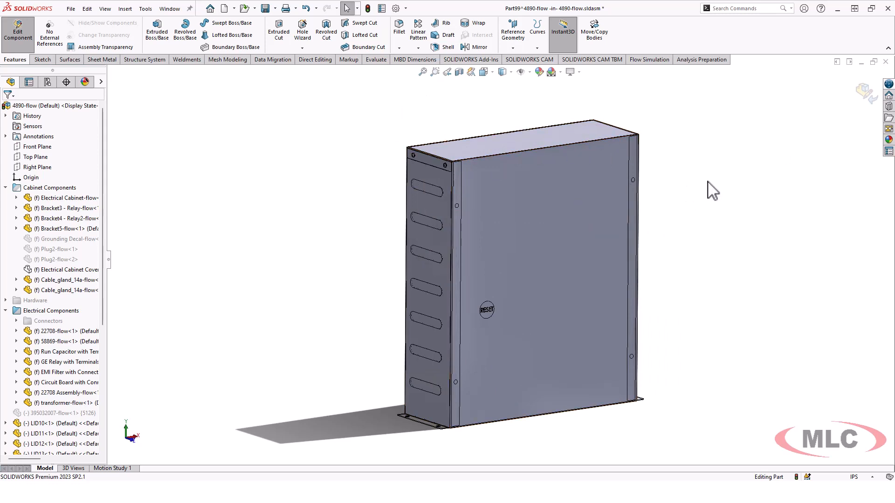
click(437, 49)
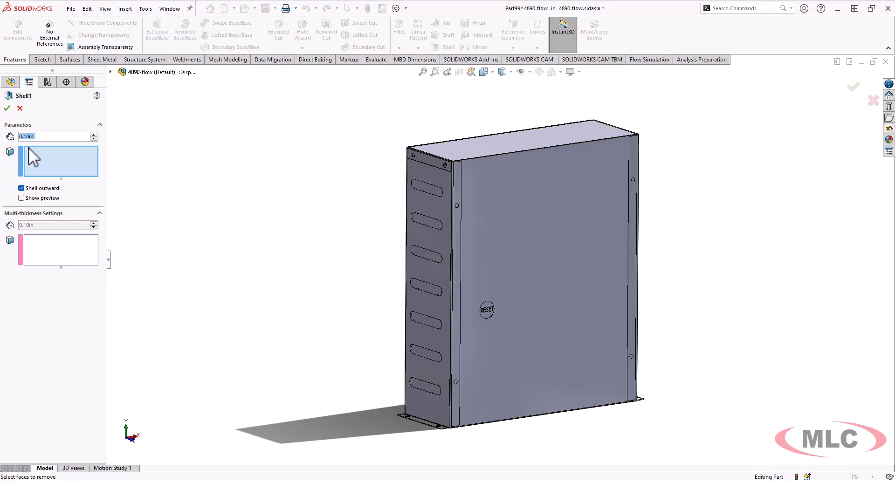
click(7, 108)
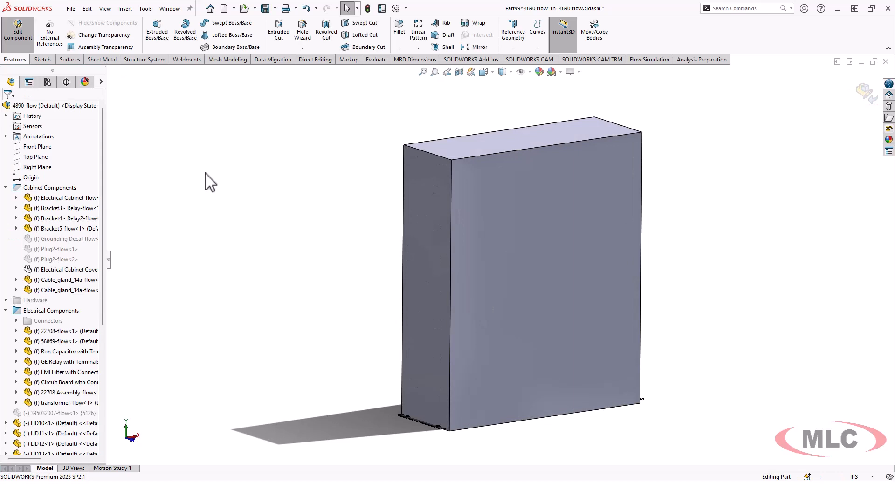
Hide the shelled enclosure part and return from part editing to the assembly
mouse_move(258, 243)
middle_down()
mouse_move(239, 205)
mouse_move(239, 156)
mouse_move(240, 258)
mouse_move(256, 261)
mouse_move(266, 250)
middle_up()
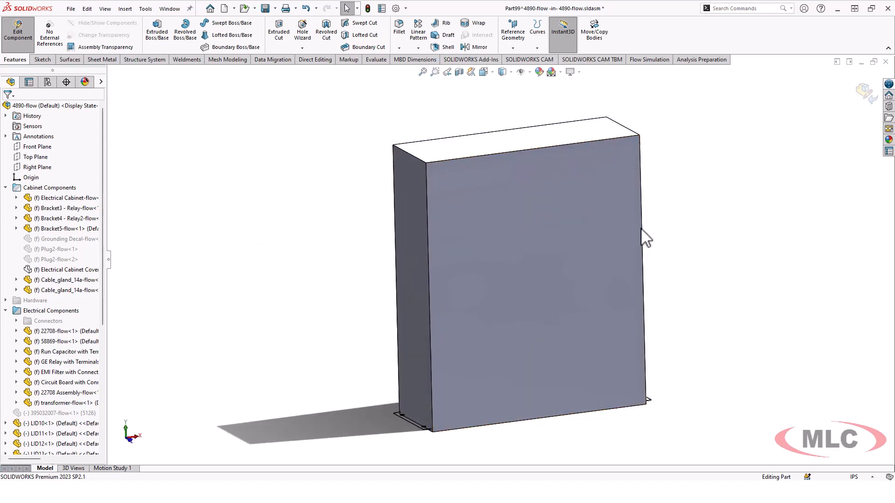
key(Tab)
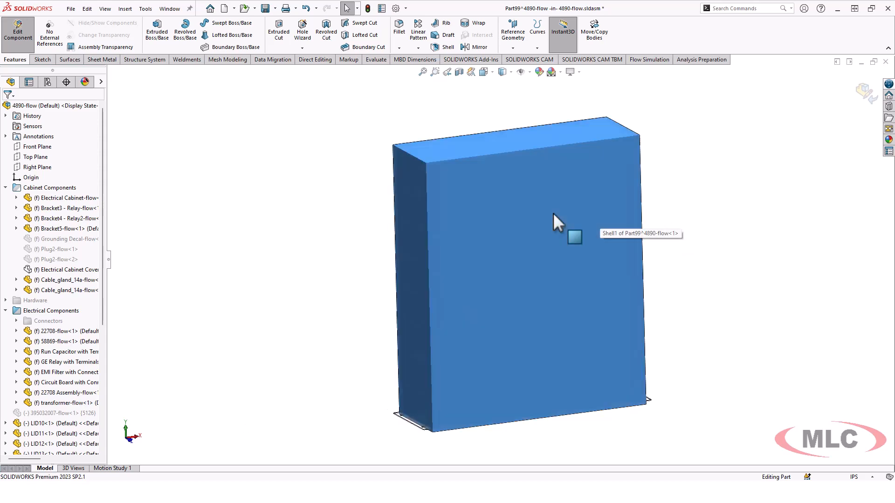
click(867, 88)
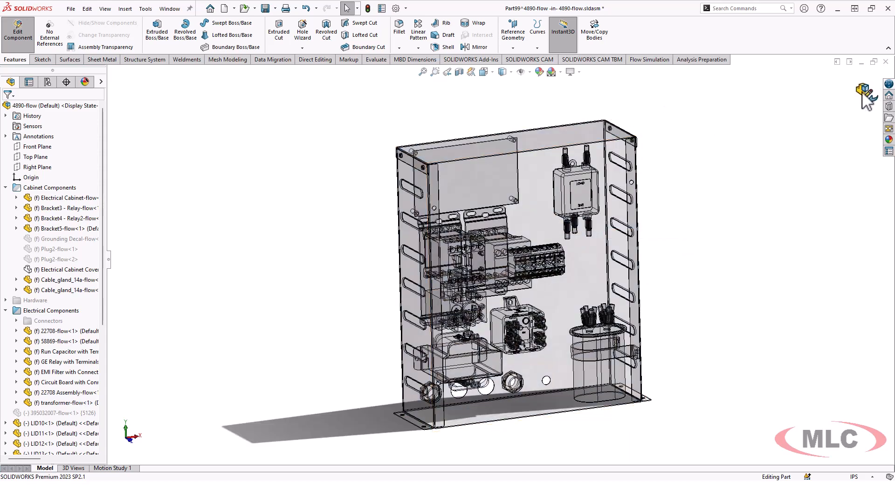
Examine the holes in the lower back panel and the cabinet's base, side walls and open front
mouse_move(754, 267)
middle_down()
mouse_move(744, 227)
mouse_move(742, 263)
middle_up()
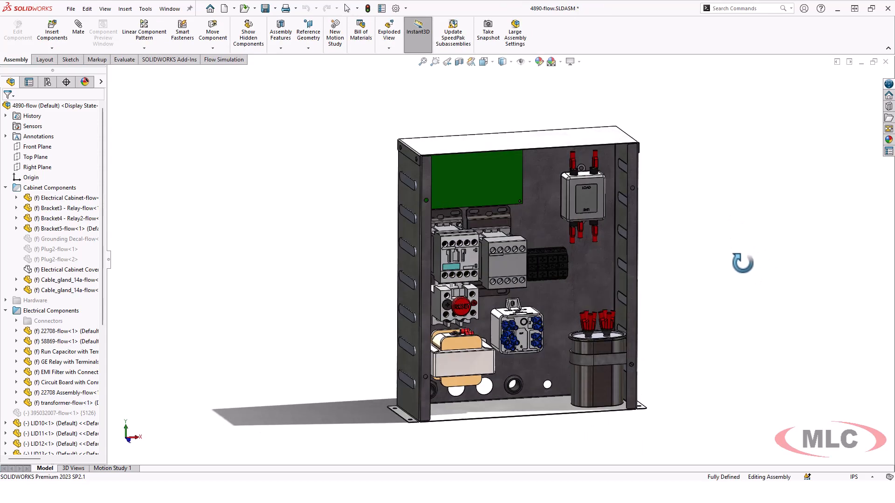
scroll(564, 382, down, 3)
scroll(531, 359, down, 2)
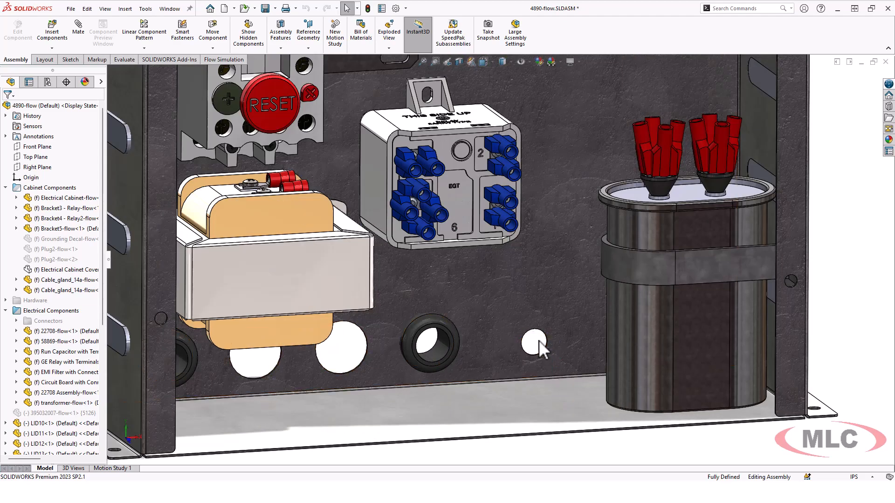
scroll(536, 340, up, 4)
mouse_move(399, 339)
middle_down()
mouse_move(362, 323)
mouse_move(395, 339)
middle_up()
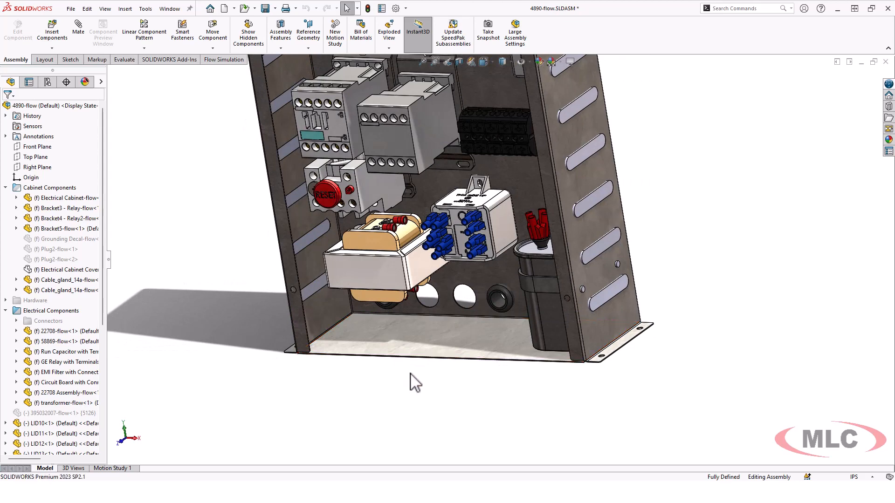
middle_drag(412, 380, 471, 127)
middle_drag(655, 247, 663, 240)
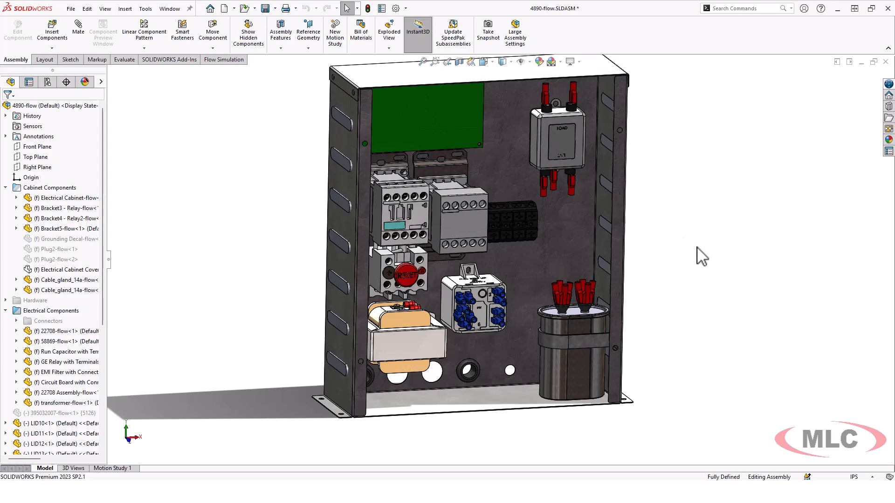
ctrl+middle_drag(259, 219, 257, 244)
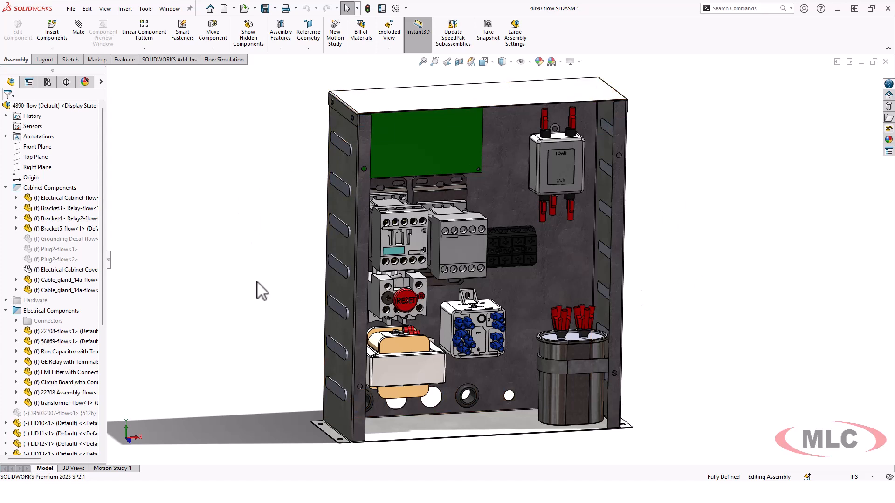
Suppress the hidden shelled enclosure part in the assembly, saving all modified documents
scroll(60, 310, down, 6)
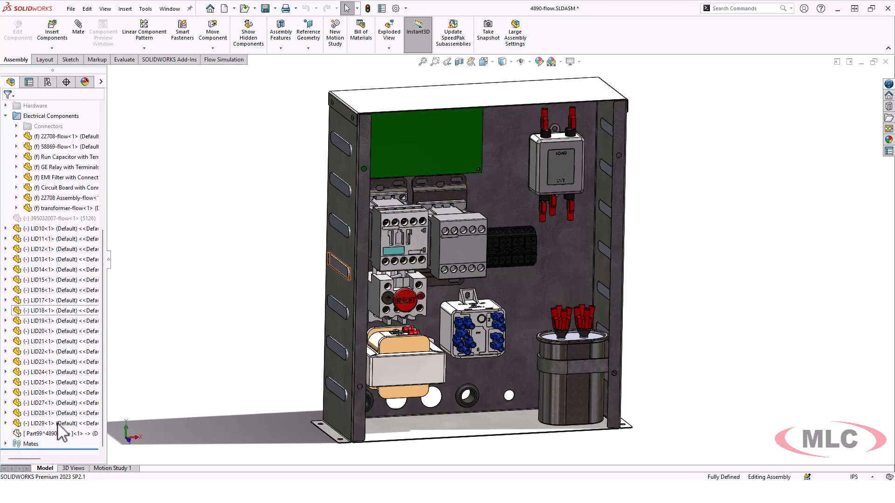
click(50, 434)
right_click(50, 435)
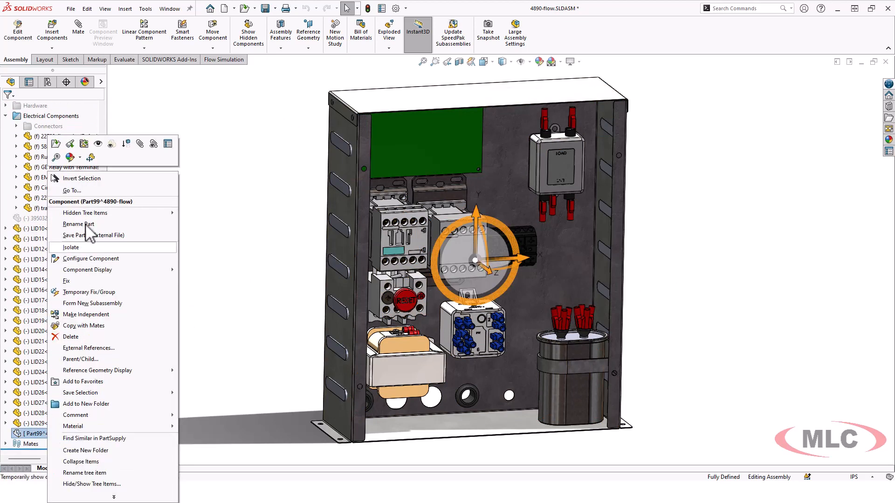
click(126, 145)
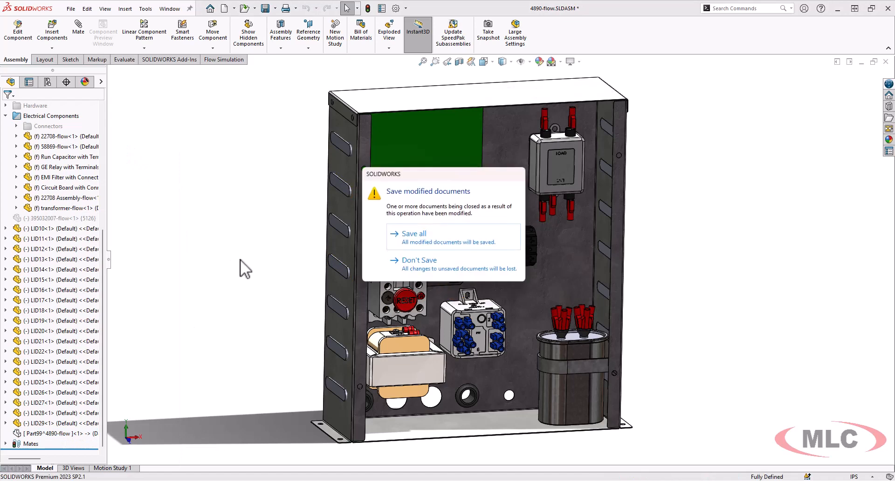
click(465, 246)
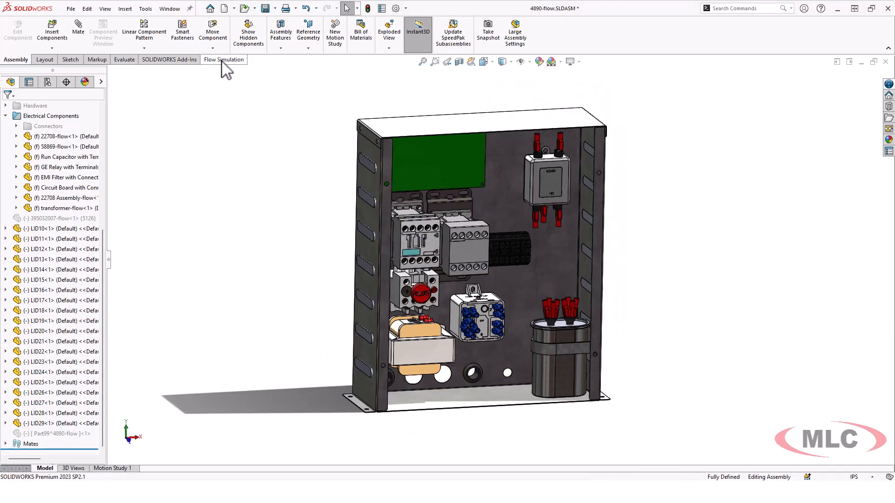
Run the flow simulation geometry check as an internal analysis with the enclosure part suppressed, and close the check
click(224, 60)
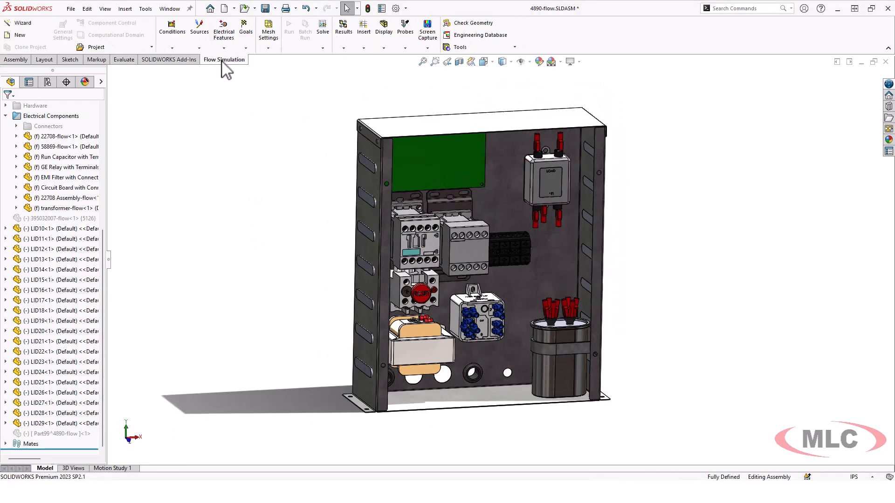
click(473, 25)
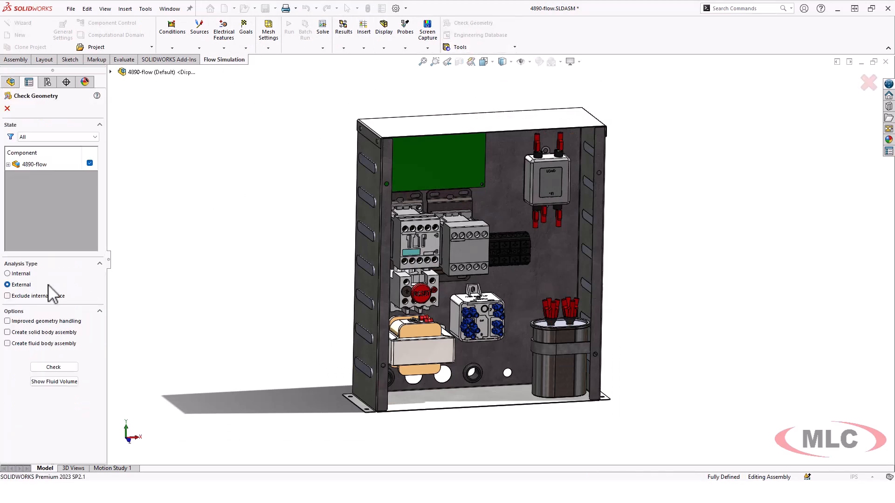
click(10, 274)
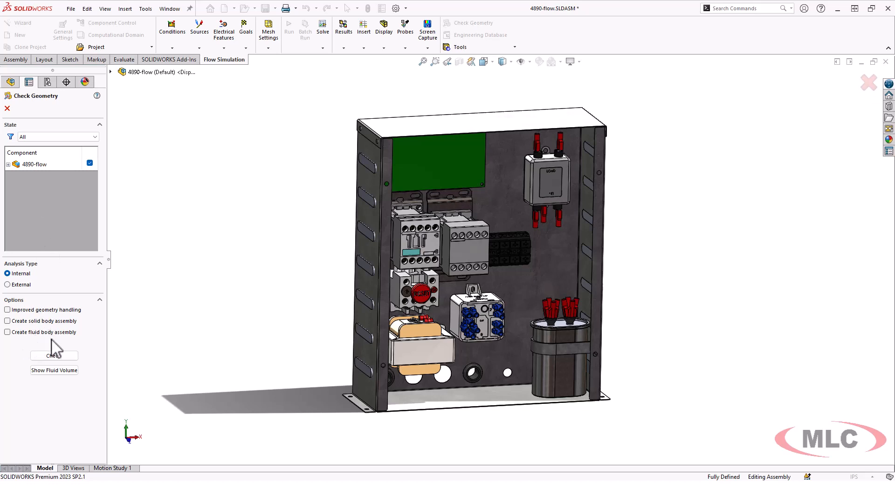
click(53, 356)
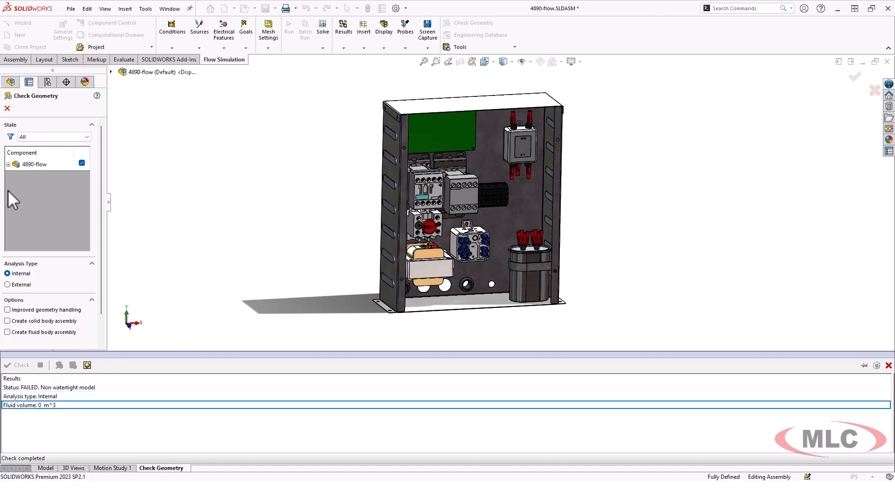
click(7, 108)
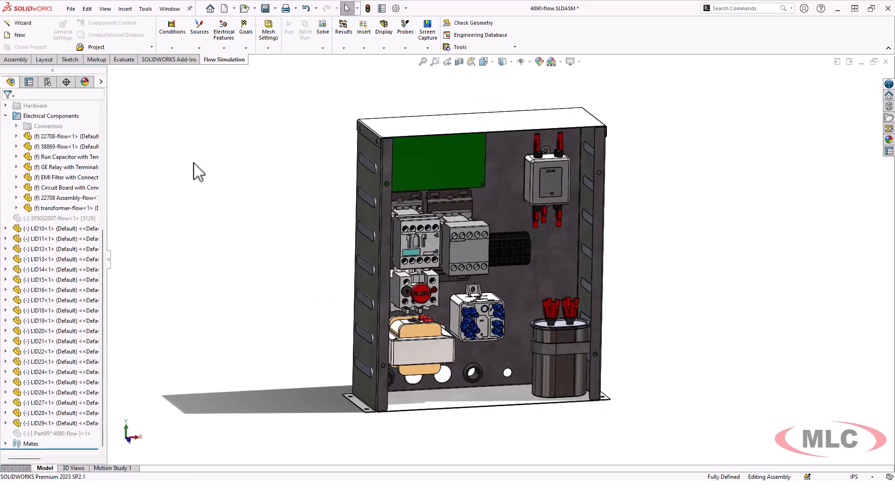
Unsuppress the enclosure part and rerun the geometry check as an internal analysis, reviewing its status and fluid volume
right_click(51, 434)
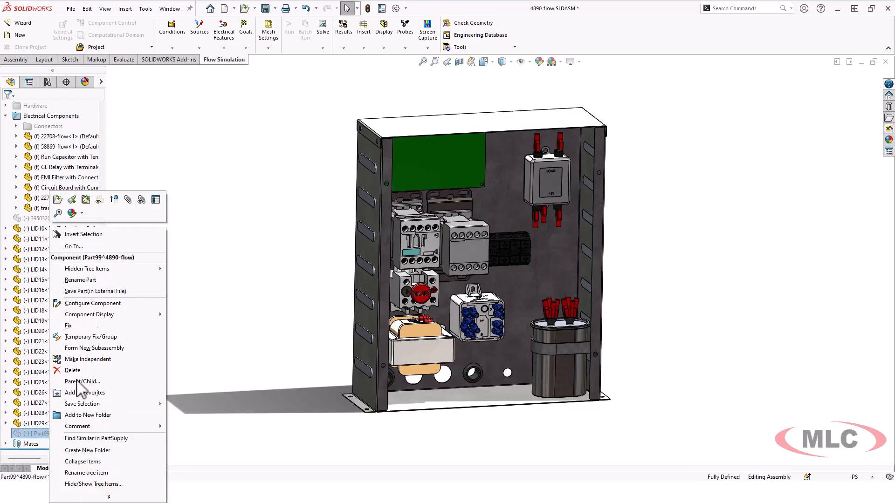
click(114, 201)
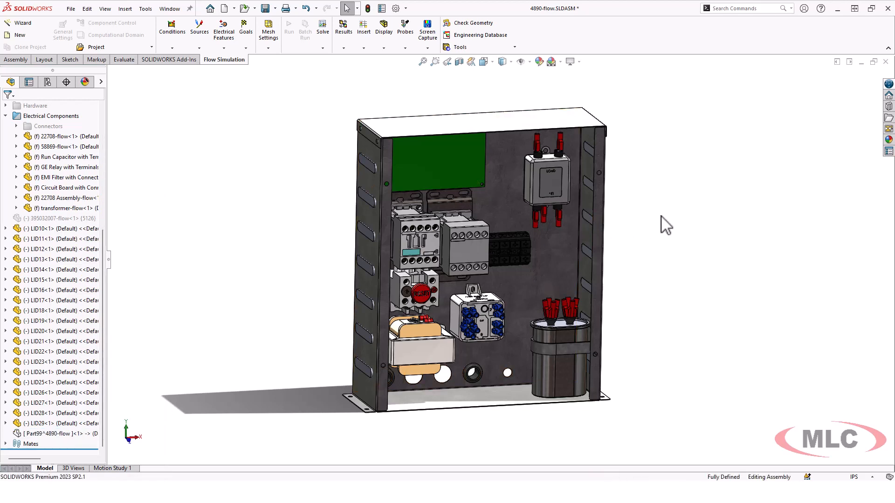
click(484, 26)
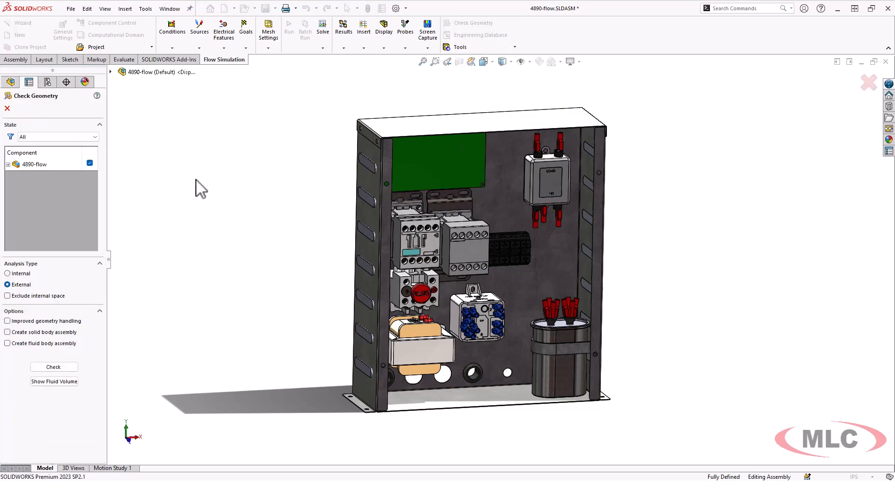
click(8, 274)
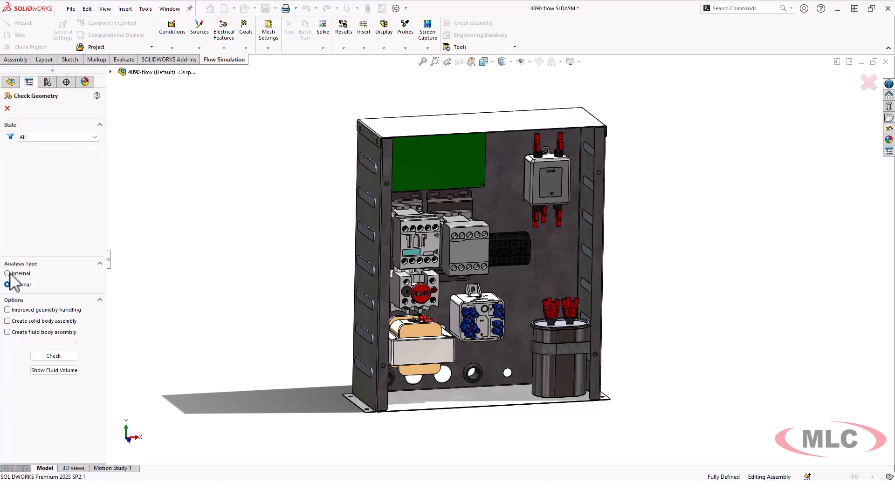
click(55, 356)
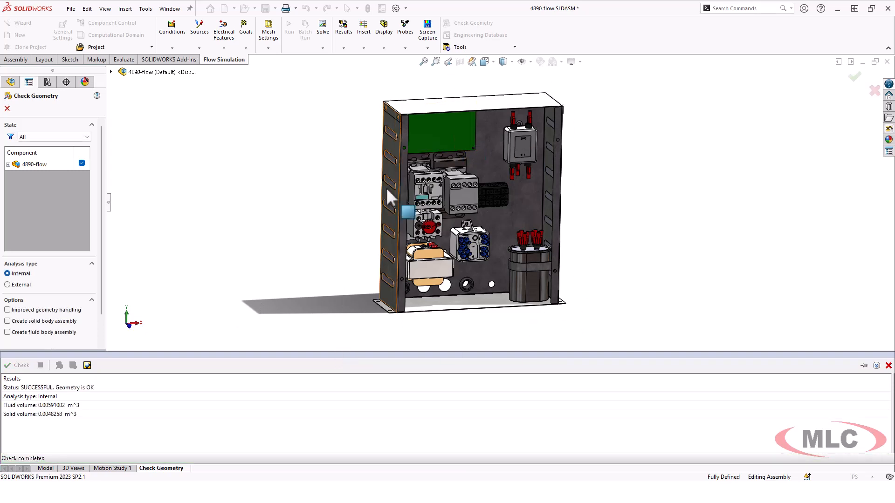
click(85, 388)
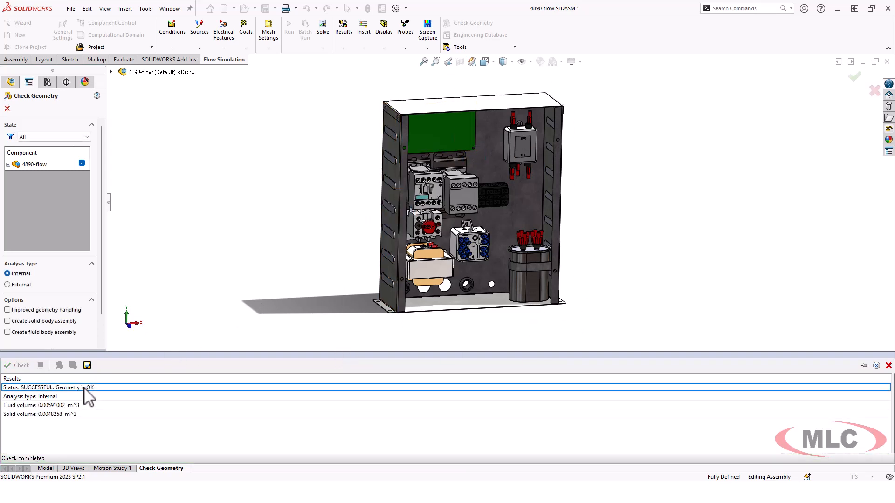
click(82, 406)
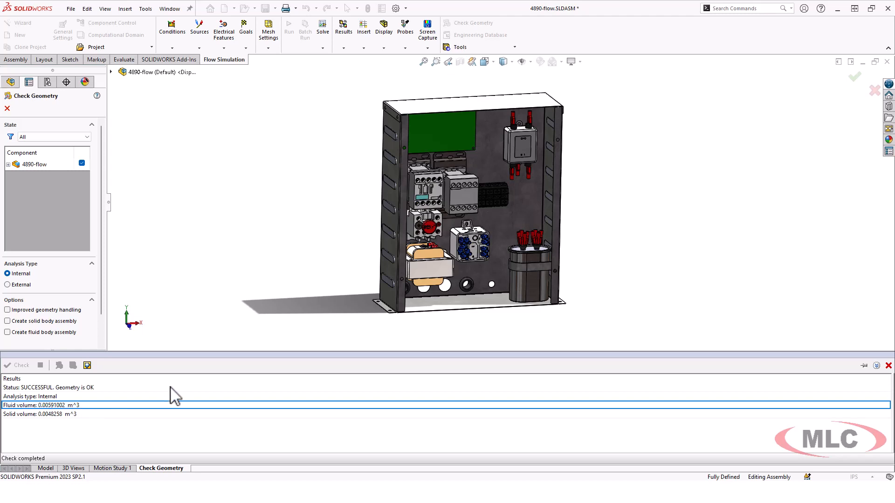
Show the fluid volume, examine it around the back panel cutouts and side wall slots, and close the geometry check
scroll(65, 275, down, 2)
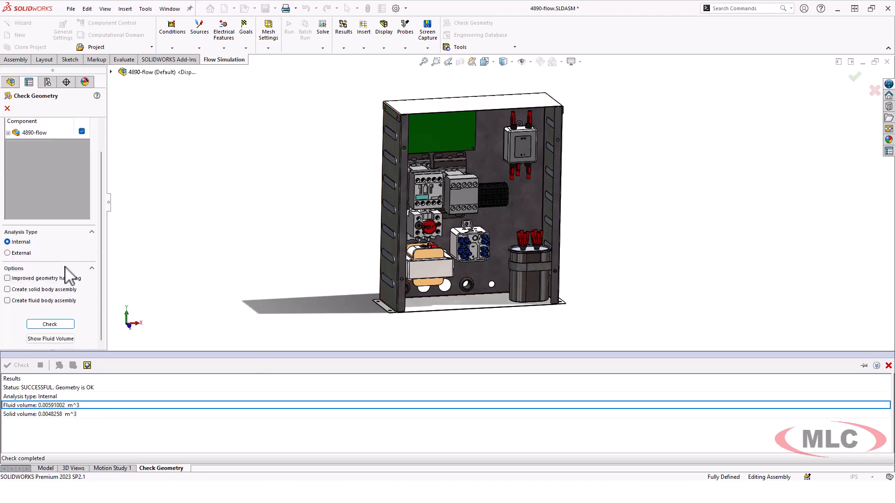
click(56, 339)
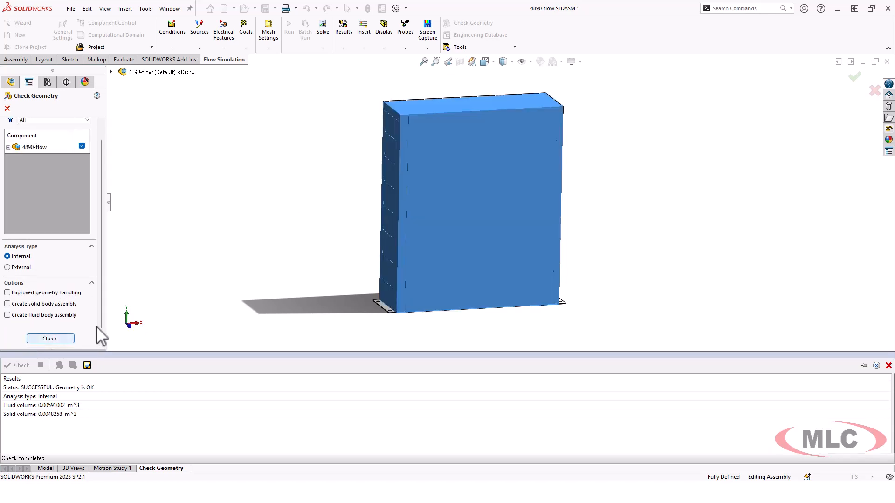
scroll(99, 335, down, 1)
middle_drag(163, 273, 296, 228)
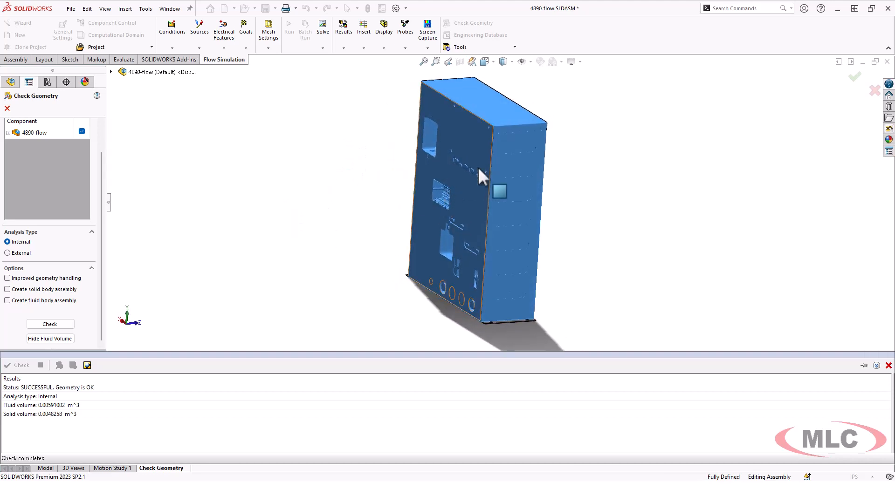
scroll(494, 171, down, 5)
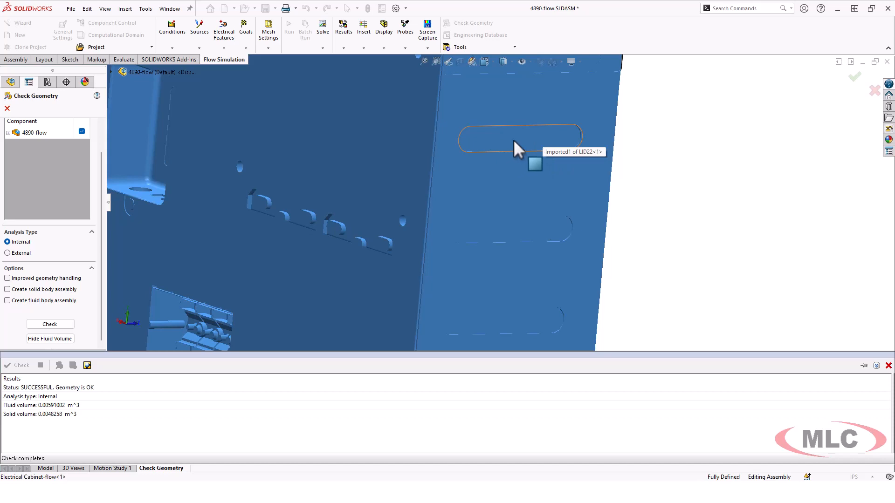
middle_drag(521, 141, 589, 204)
scroll(500, 210, up, 1)
middle_drag(354, 220, 515, 268)
scroll(532, 278, down, 2)
scroll(605, 246, up, 2)
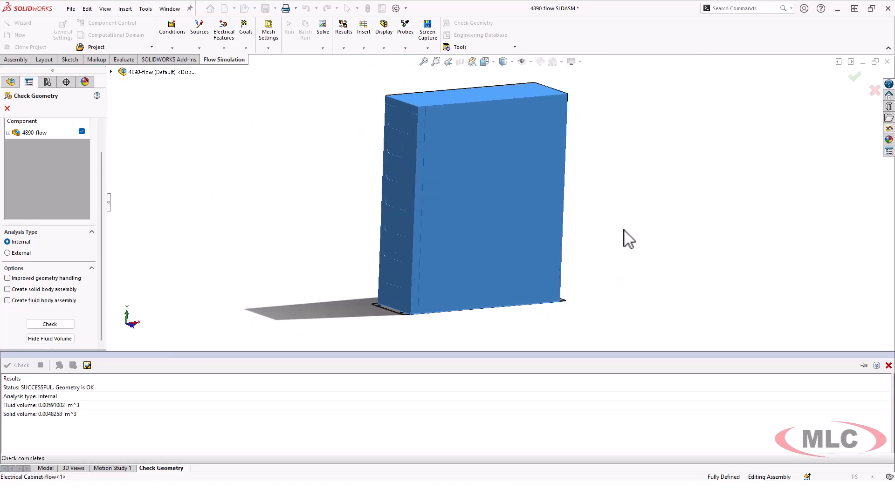
middle_drag(623, 233, 599, 214)
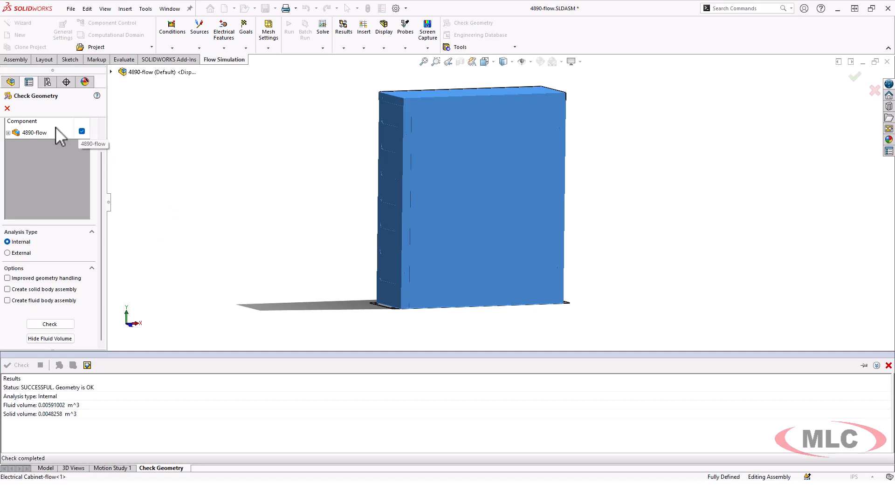
click(7, 109)
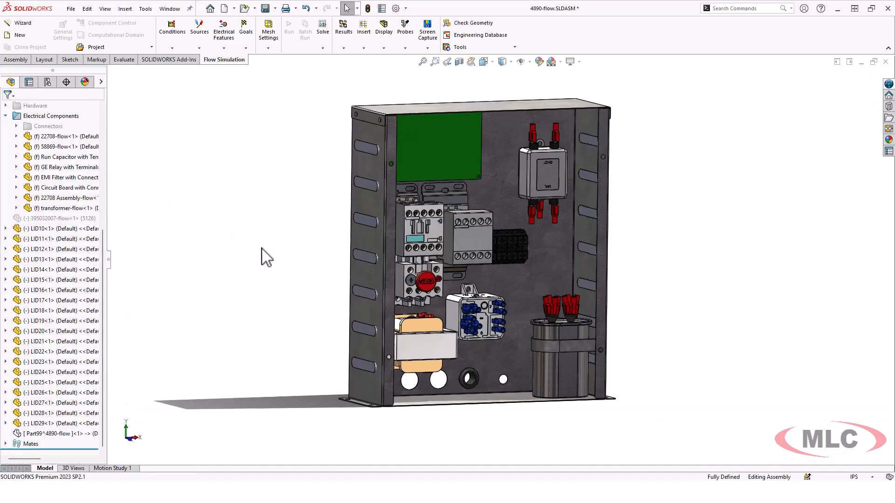
Start a flow simulation project with the Wizard, named "Internal heat free convection", using the current configuration and the SI unit system
middle_drag(261, 248, 266, 270)
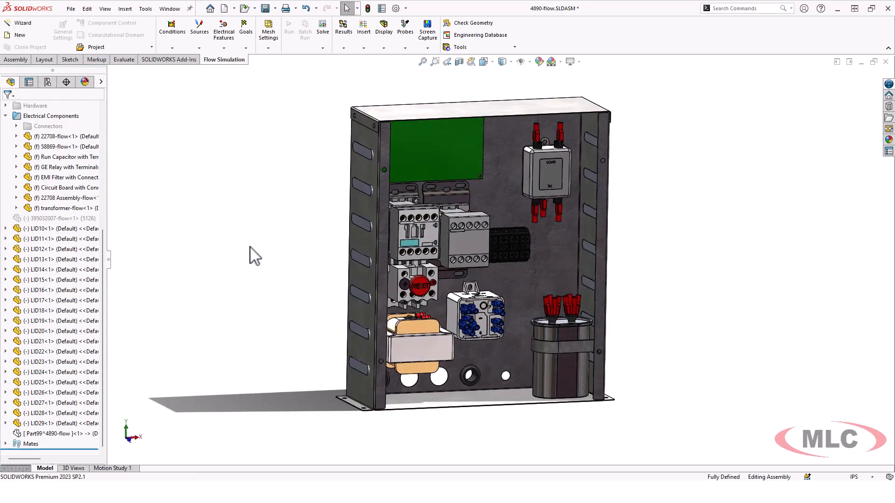
middle_drag(253, 245, 260, 248)
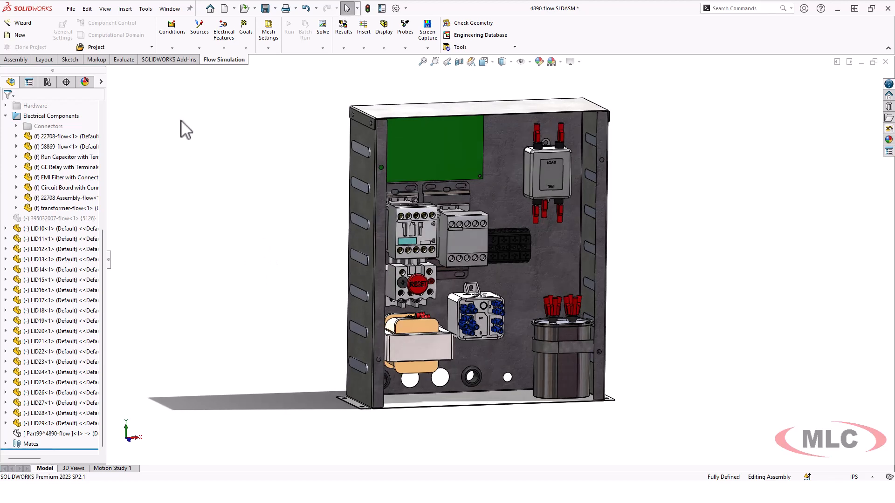
click(30, 26)
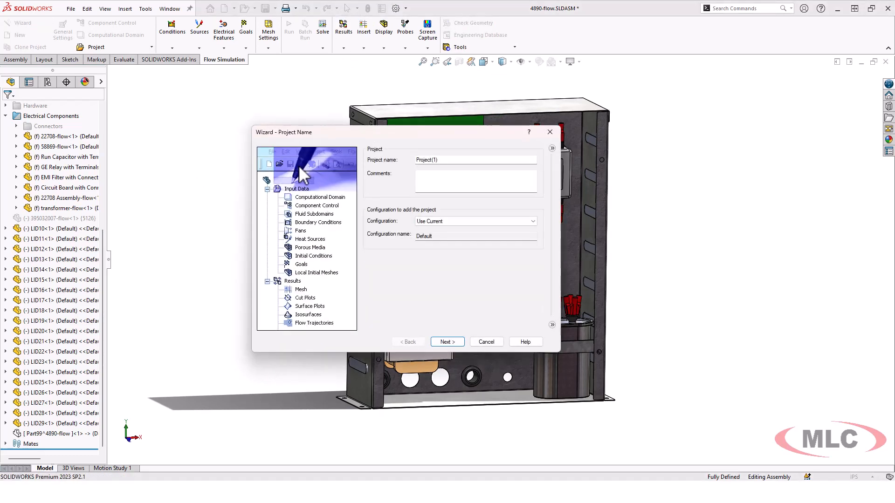
drag(438, 160, 372, 161)
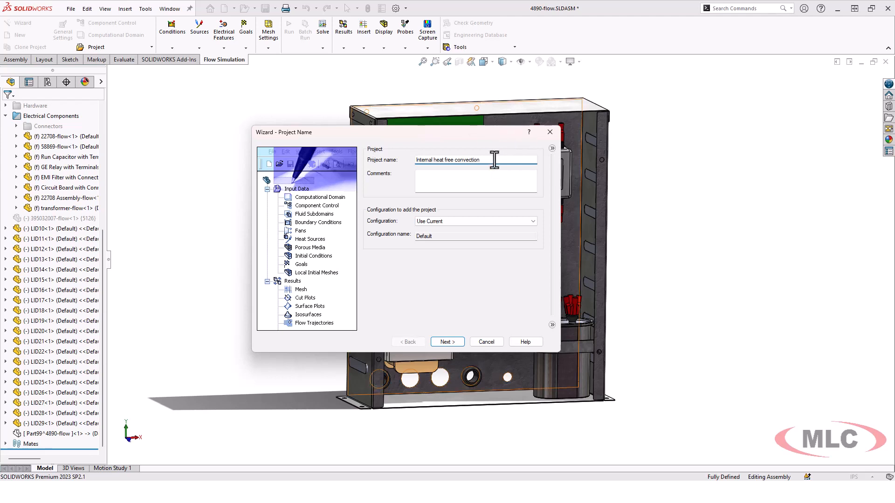
click(447, 342)
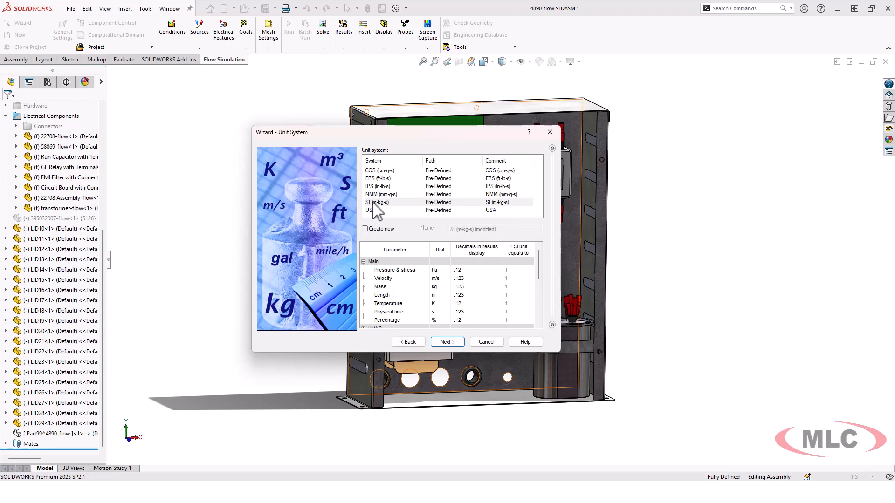
click(446, 342)
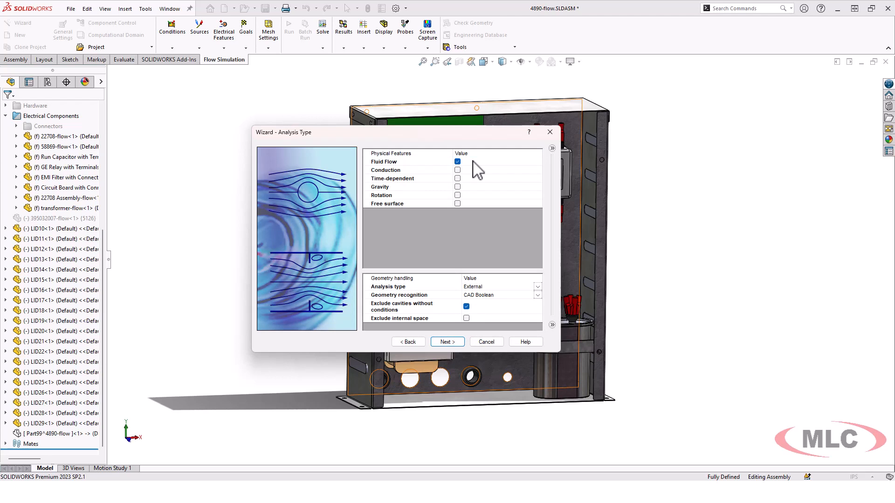
Enable Conduction and Gravity for the analysis, setting the gravity Y component to -9.81 m/s^2 and the Z component to 0
click(457, 170)
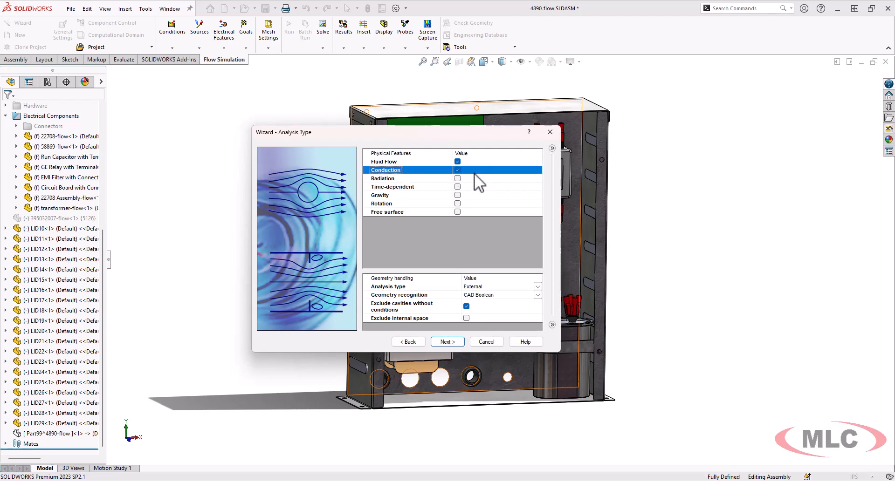
click(457, 196)
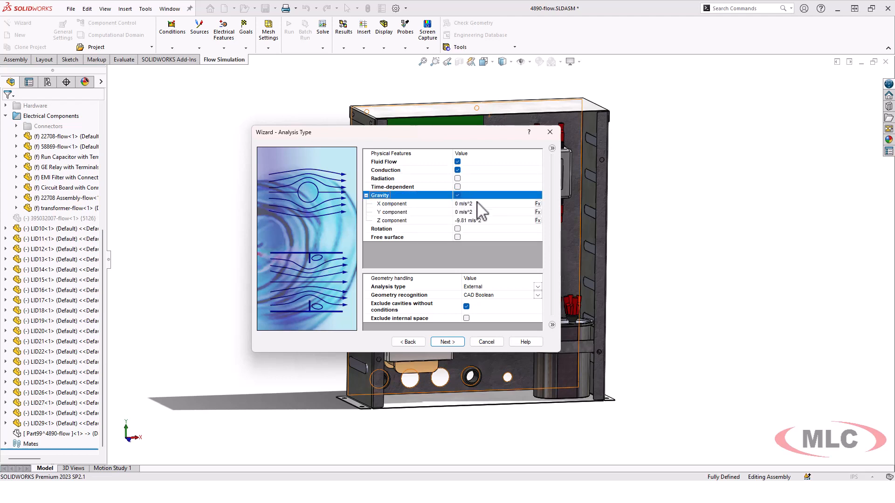
click(488, 221)
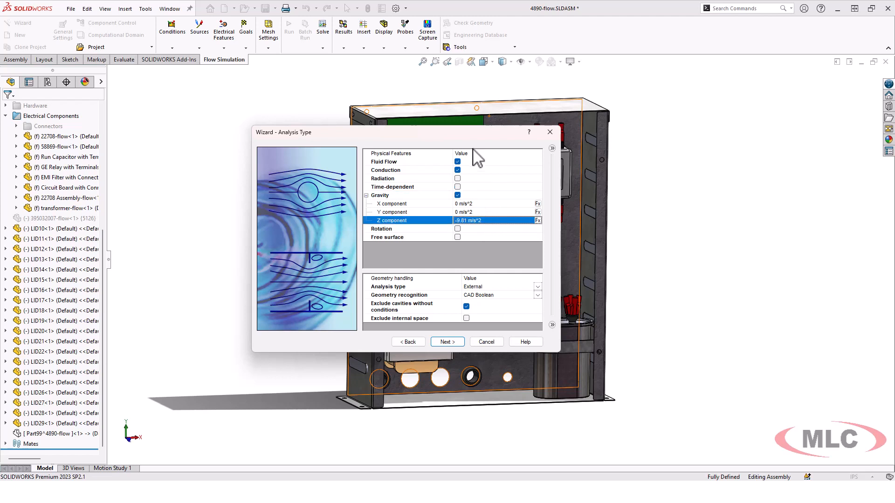
drag(429, 135, 301, 135)
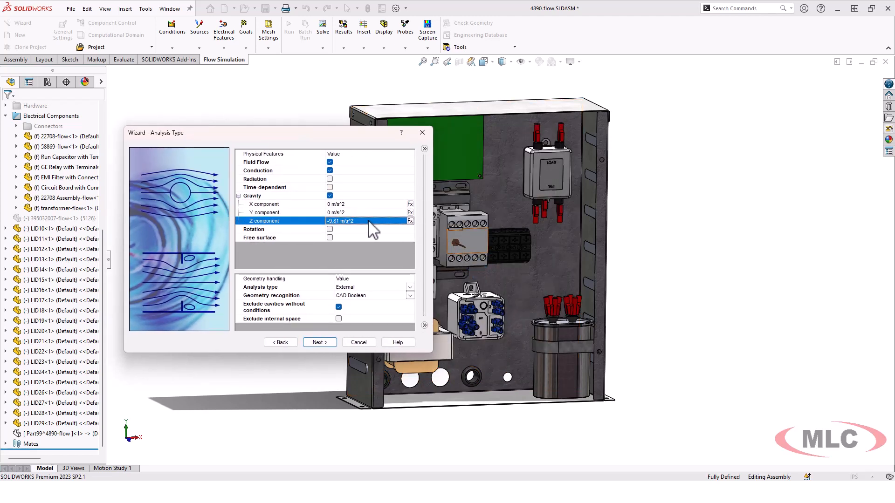
click(346, 221)
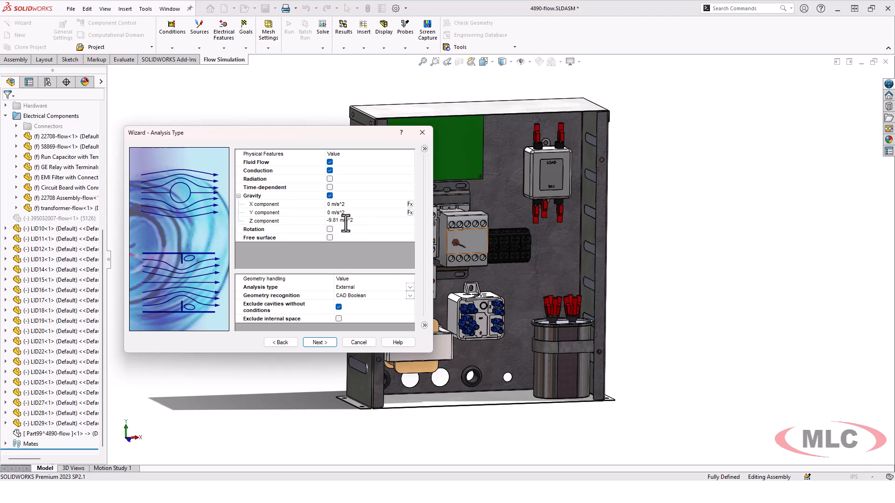
drag(363, 221, 322, 225)
click(356, 213)
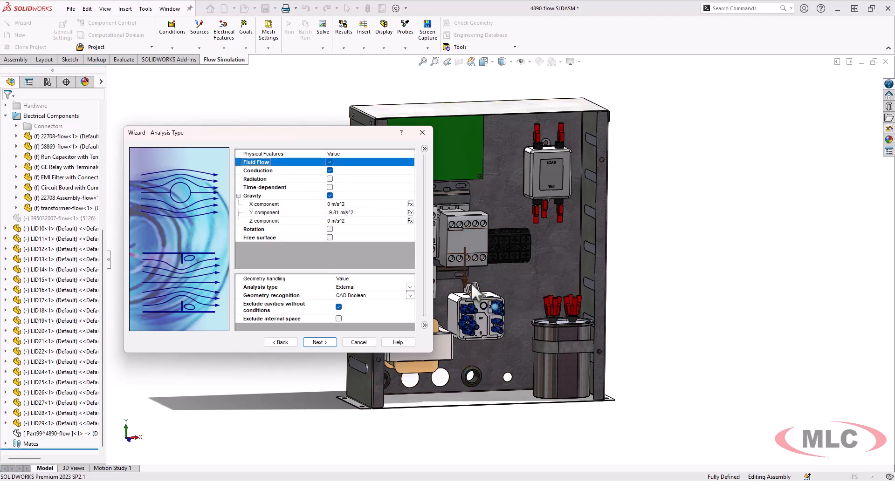
Set the analysis type to Internal, keep CAD Boolean geometry recognition, and accept the analysis type settings
click(350, 287)
click(411, 287)
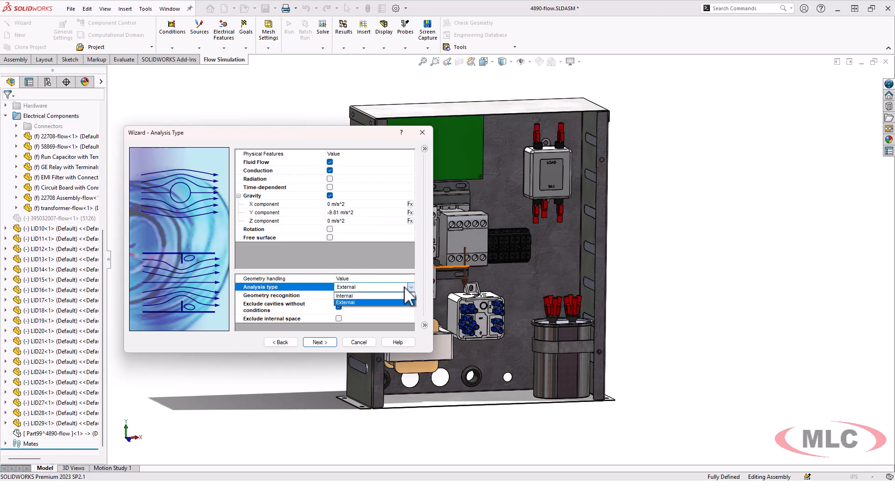
click(391, 303)
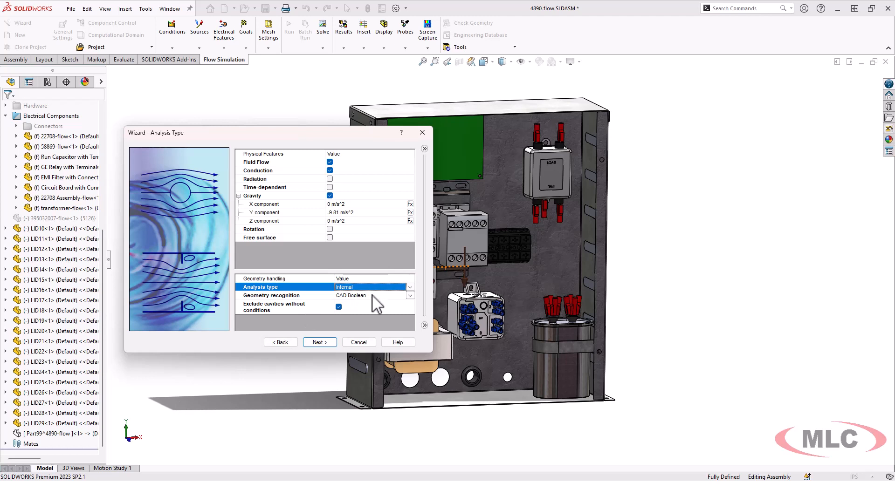
click(341, 295)
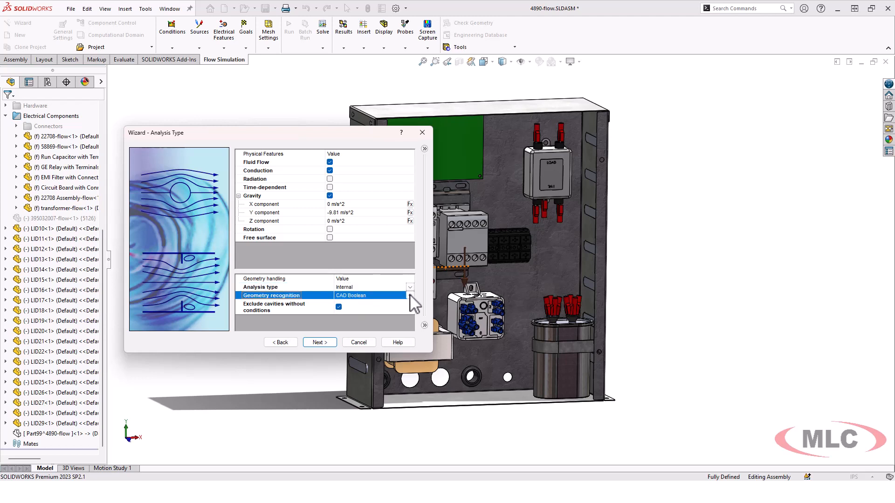
click(370, 297)
click(411, 297)
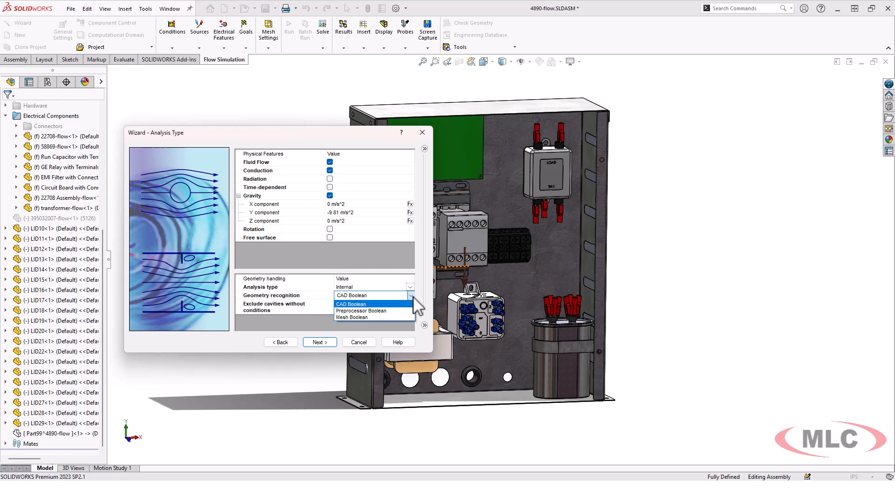
click(411, 298)
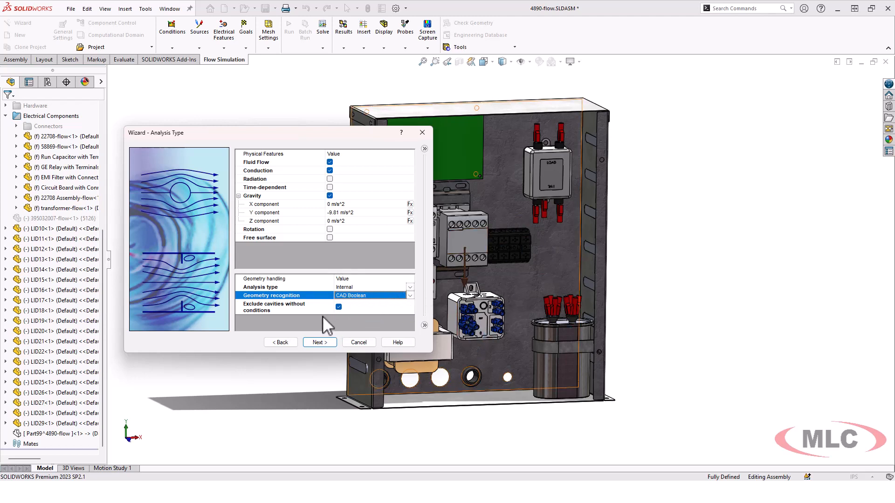
click(309, 309)
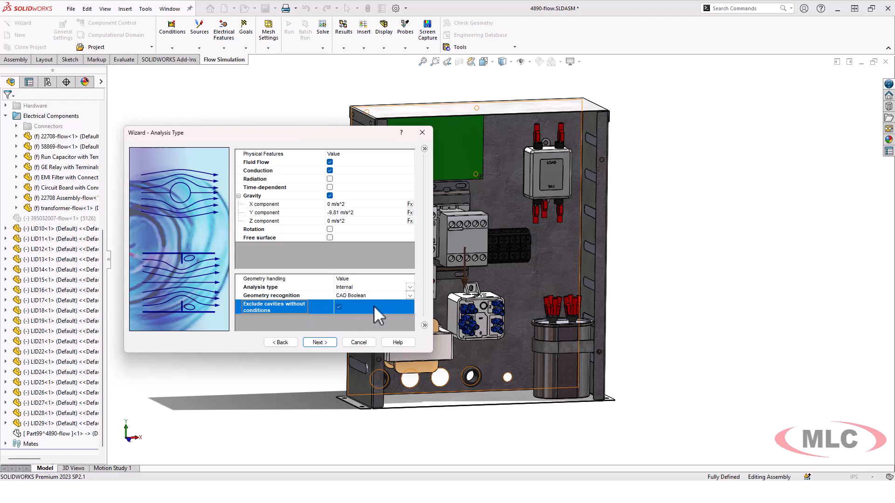
click(339, 307)
click(321, 343)
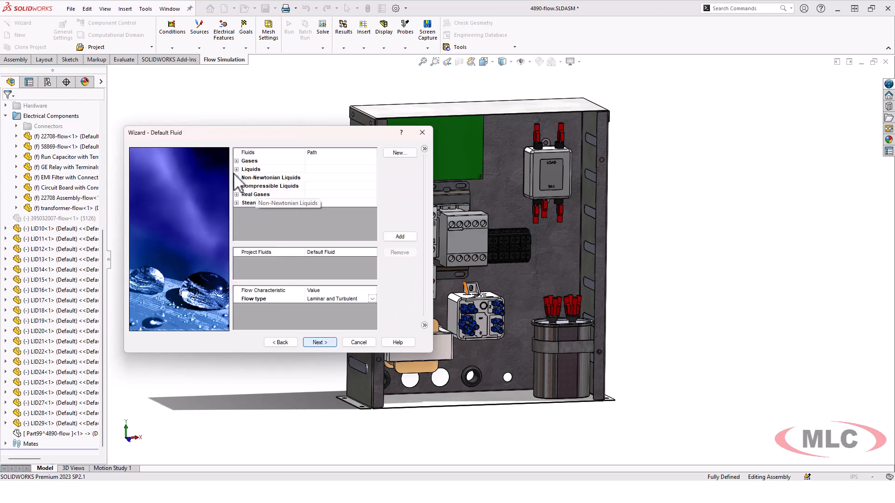
Add Air as the default project fluid and choose Steel (Mild) from the pre-defined alloys as the default solid
double_click(261, 185)
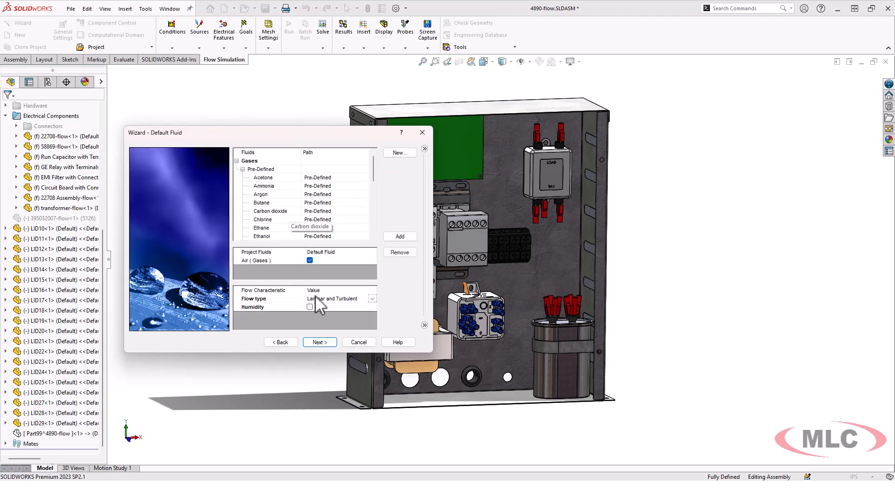
click(321, 343)
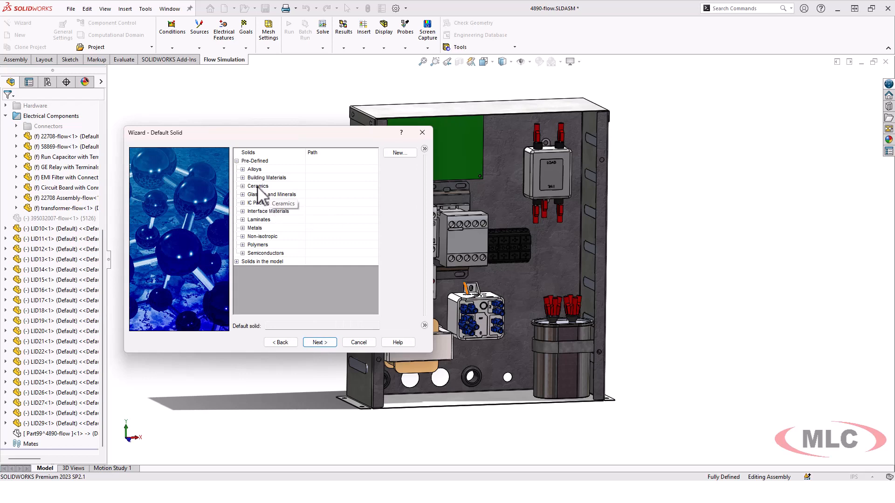
click(243, 169)
scroll(289, 233, down, 8)
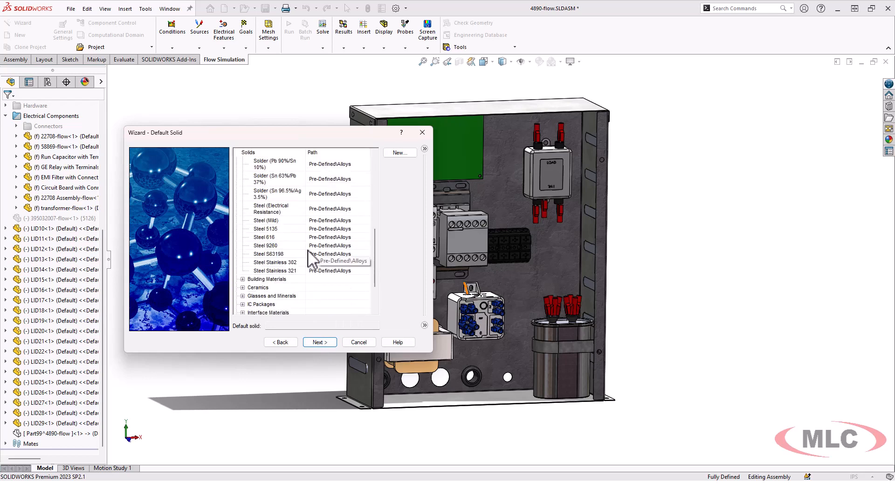
click(275, 221)
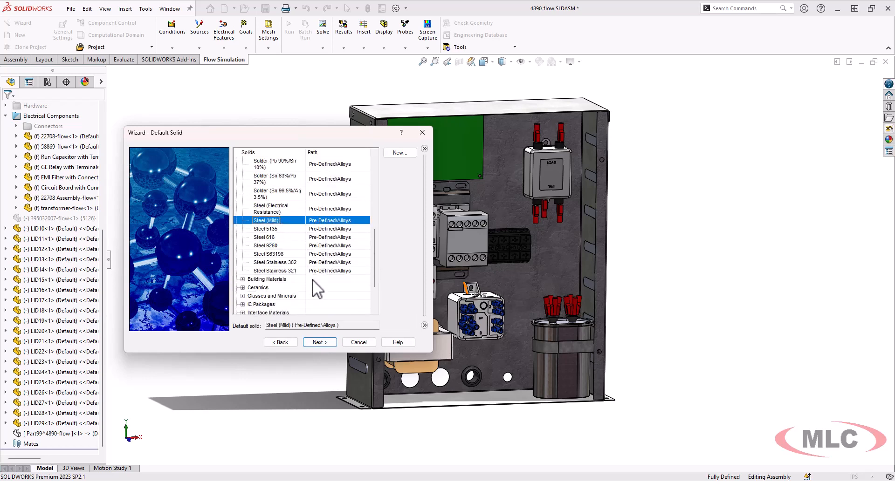
scroll(311, 263, up, 5)
scroll(311, 259, up, 2)
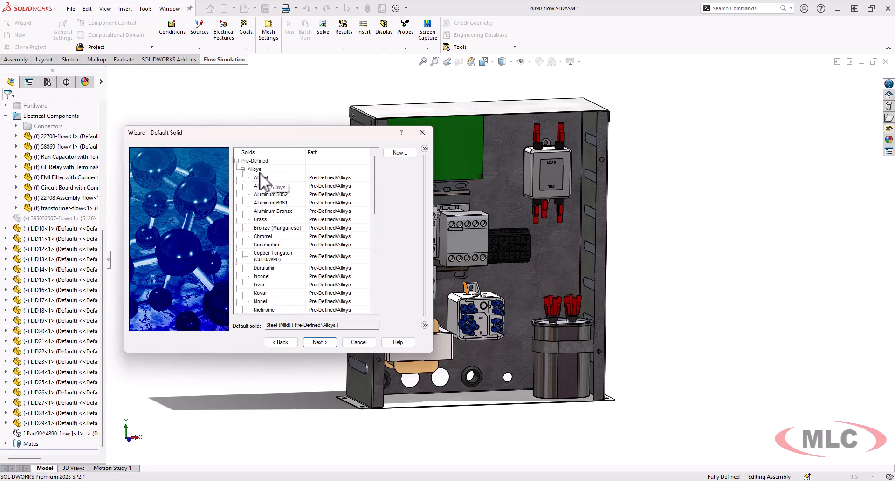
scroll(308, 256, down, 8)
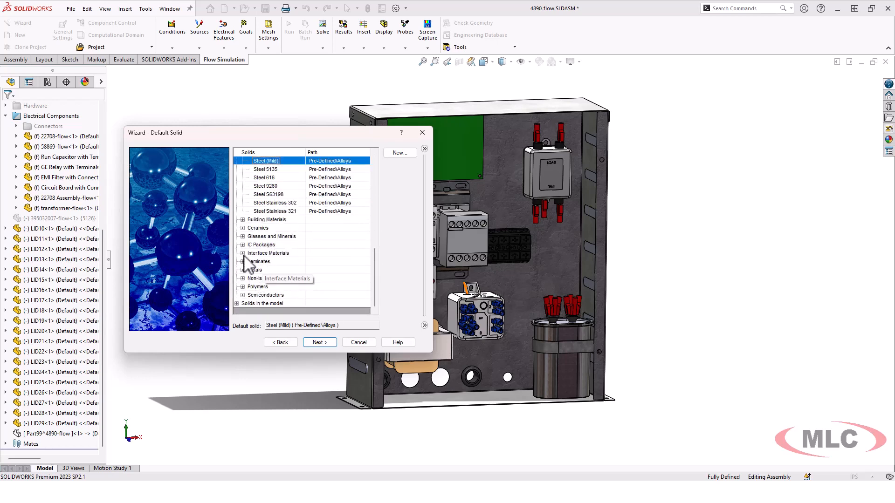
Accept the adiabatic wall condition with 0 micrometer roughness and the default initial conditions, and finish the Wizard
click(317, 342)
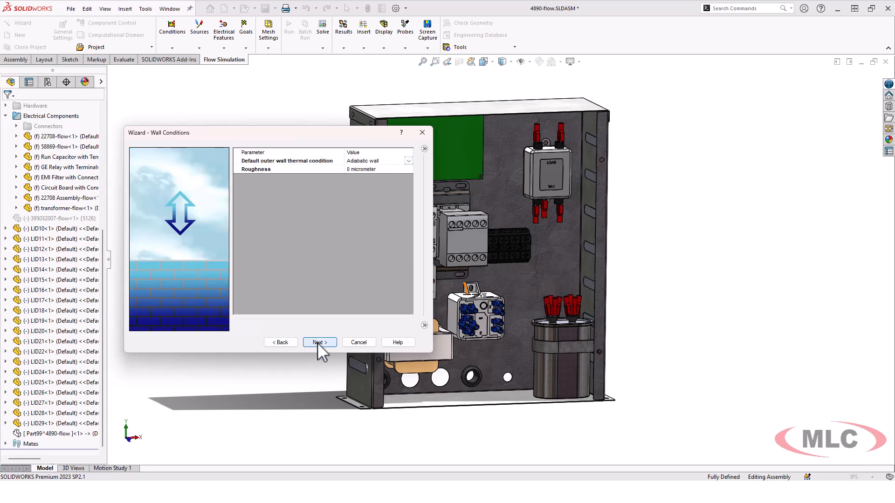
click(317, 342)
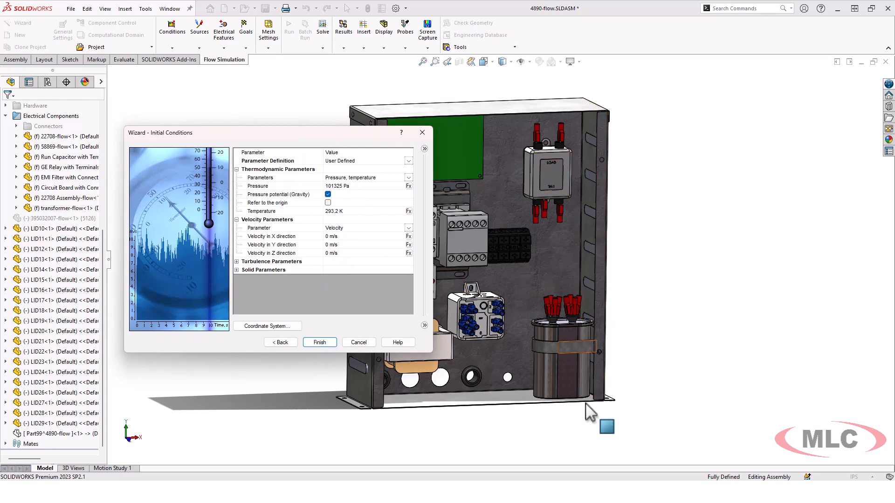
click(326, 343)
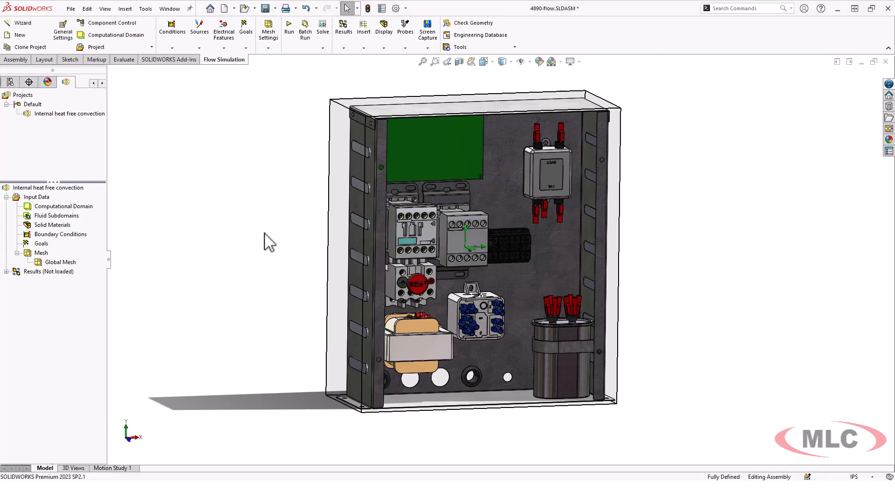
Examine the computational domain around the cabinet, checking its front-view boundary near the bottom mounting flange
mouse_move(241, 233)
middle_down()
mouse_move(214, 200)
mouse_move(246, 219)
mouse_move(240, 236)
middle_up()
key(Escape)
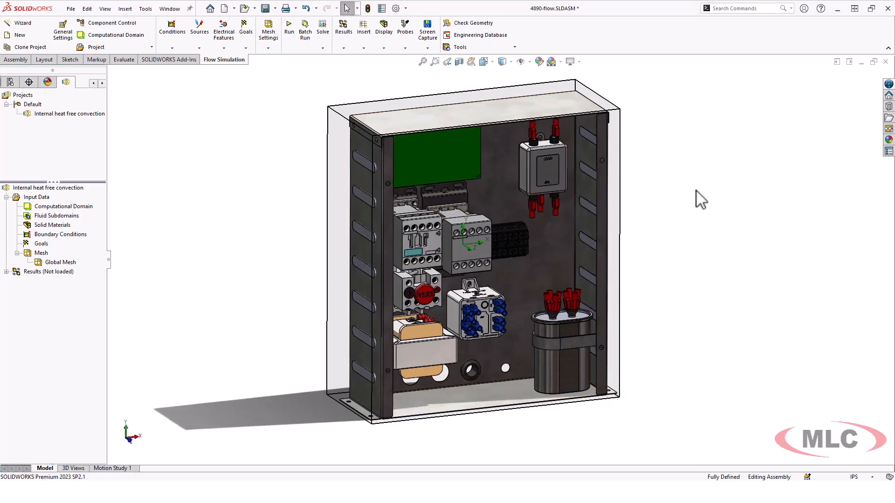
middle_drag(727, 227, 707, 198)
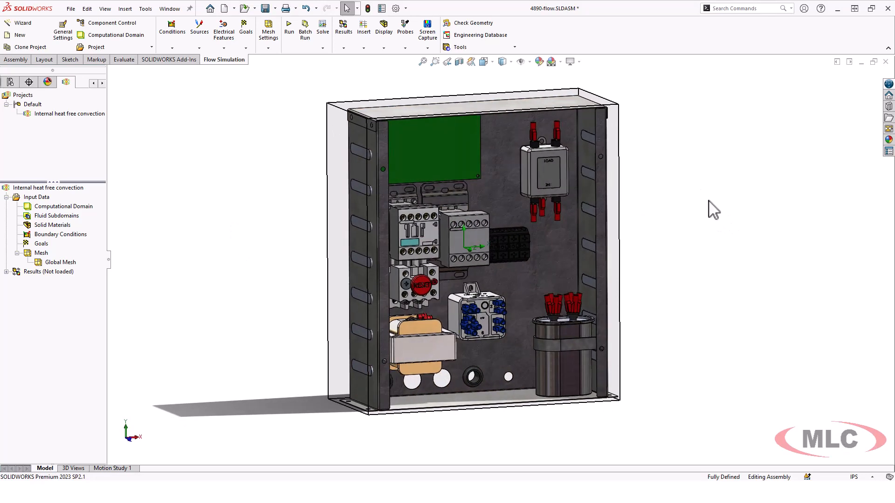
key(ctrl+1)
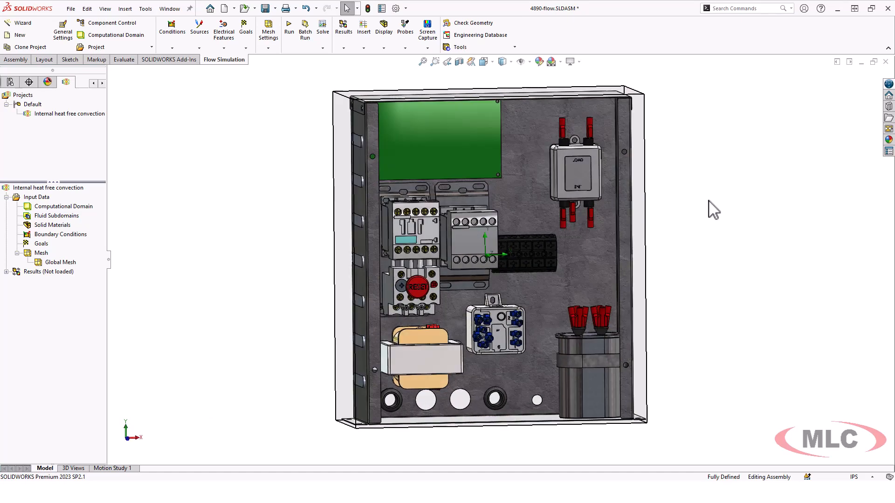
scroll(368, 401, down, 3)
scroll(434, 368, down, 5)
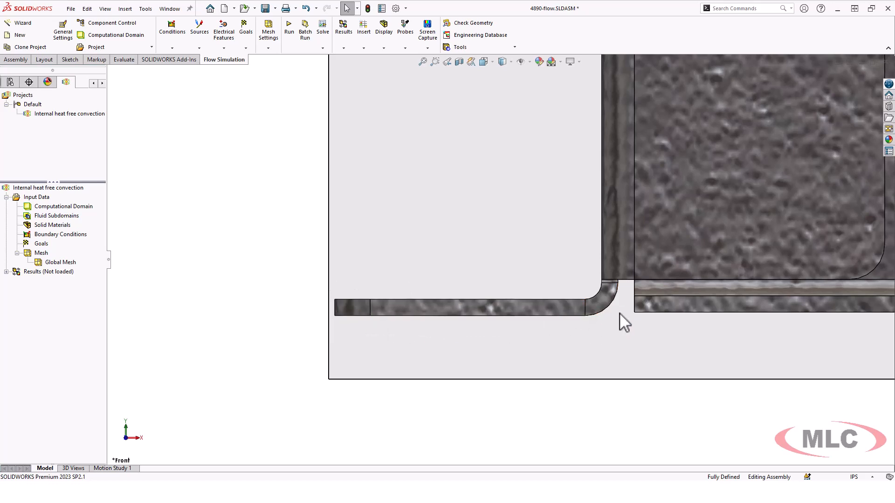
scroll(607, 312, up, 3)
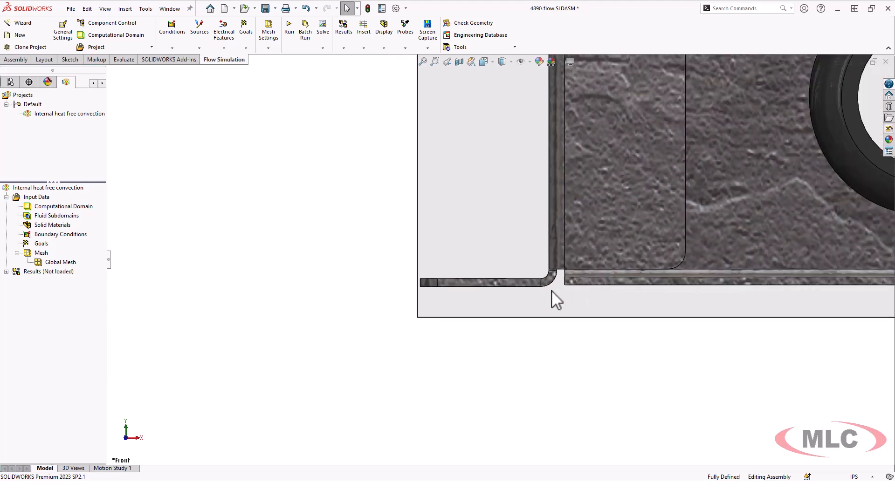
scroll(557, 279, down, 2)
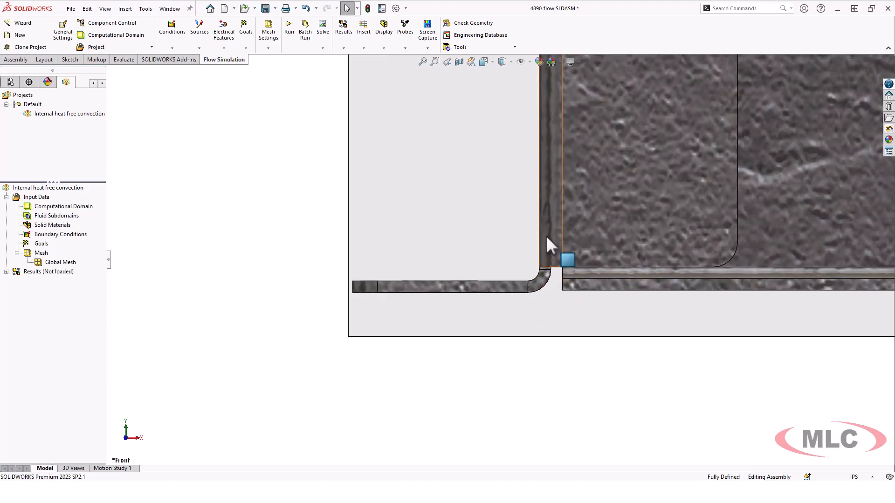
scroll(547, 242, up, 3)
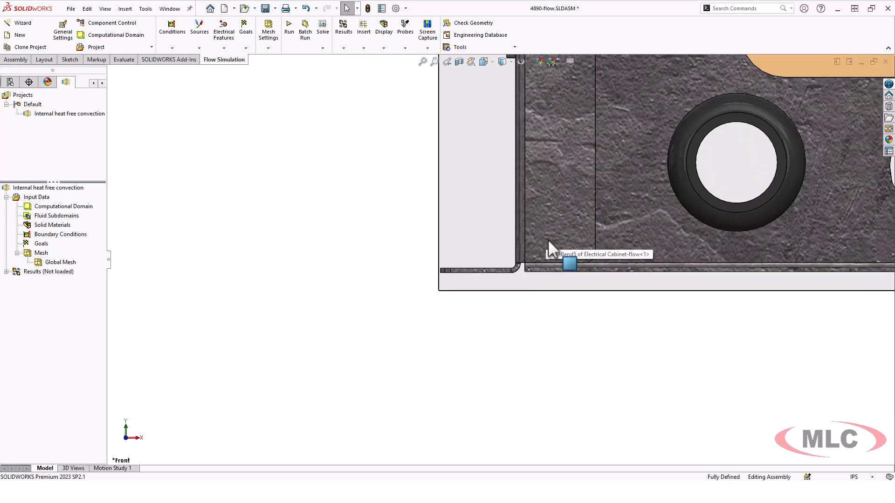
scroll(627, 195, up, 5)
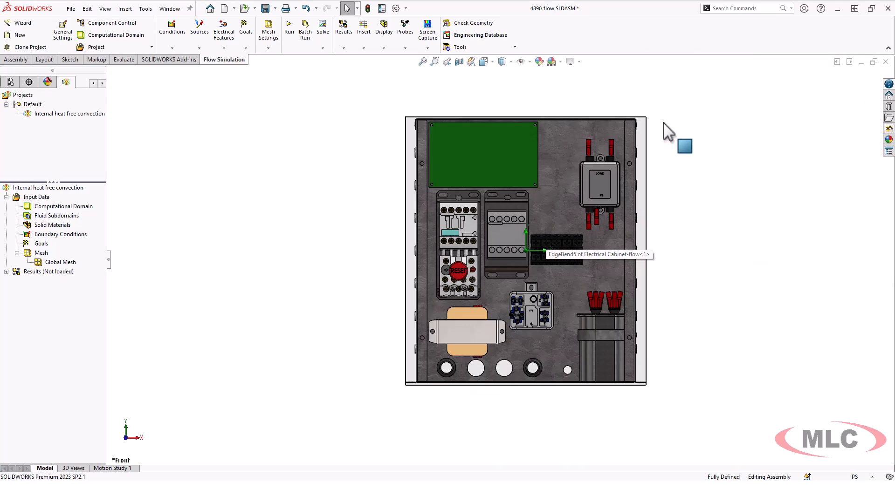
Examine the computational domain from the left side and select the parts inside the extra space behind the back panel
middle_drag(653, 225, 693, 283)
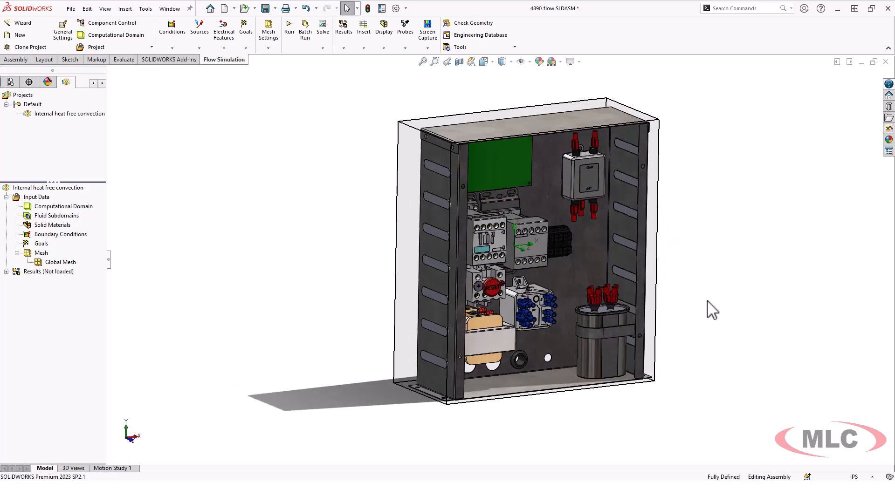
middle_drag(716, 332, 763, 315)
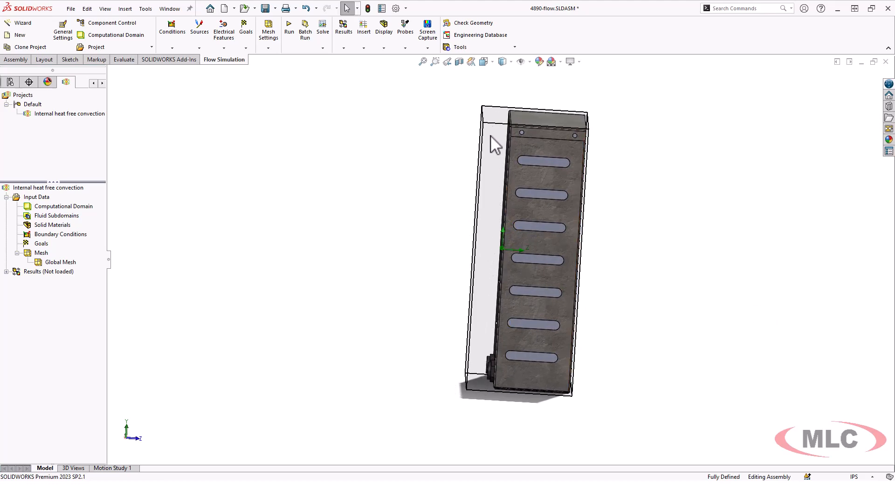
key(ctrl+4)
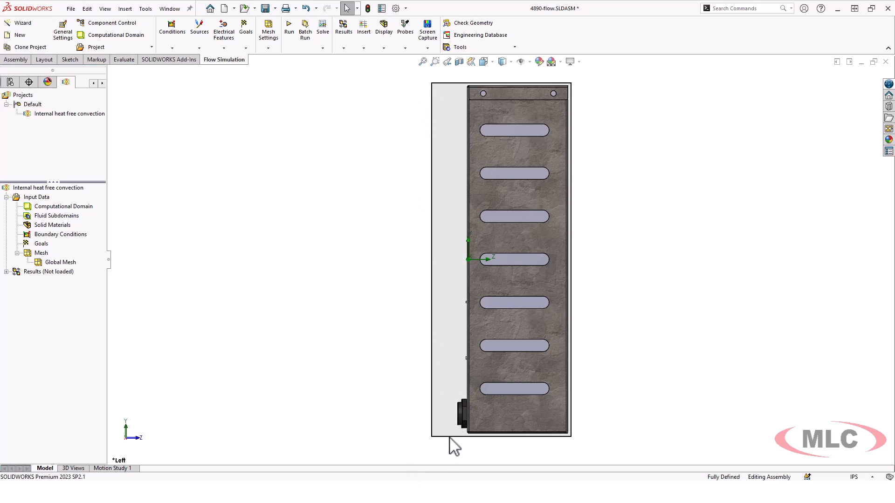
drag(451, 451, 392, 70)
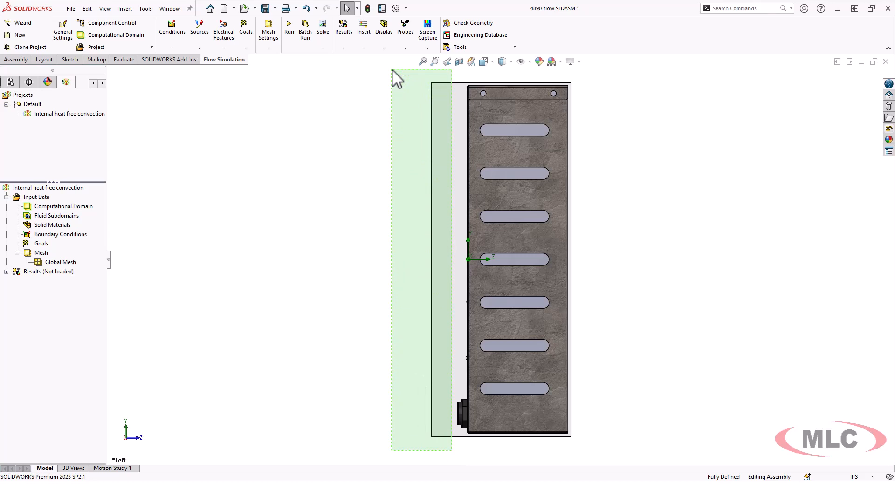
drag(392, 70, 392, 71)
middle_drag(380, 356, 411, 359)
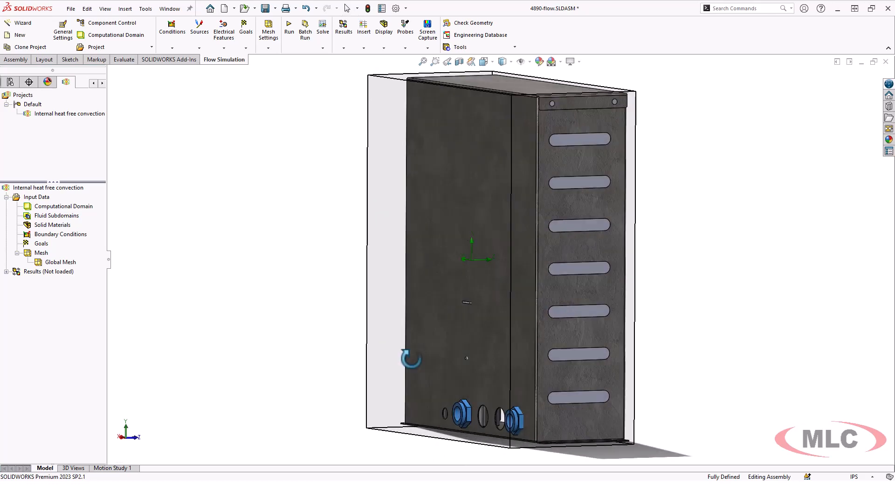
scroll(517, 410, down, 10)
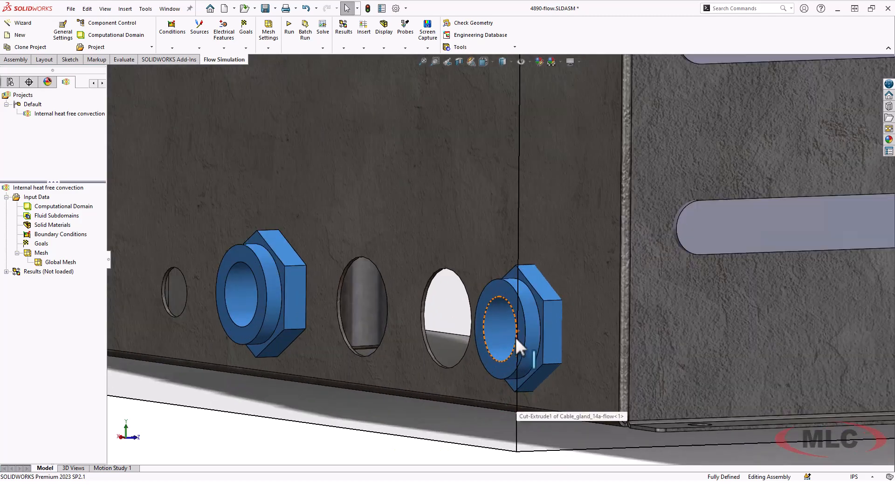
scroll(515, 343, up, 10)
click(549, 368)
middle_drag(550, 368, 513, 325)
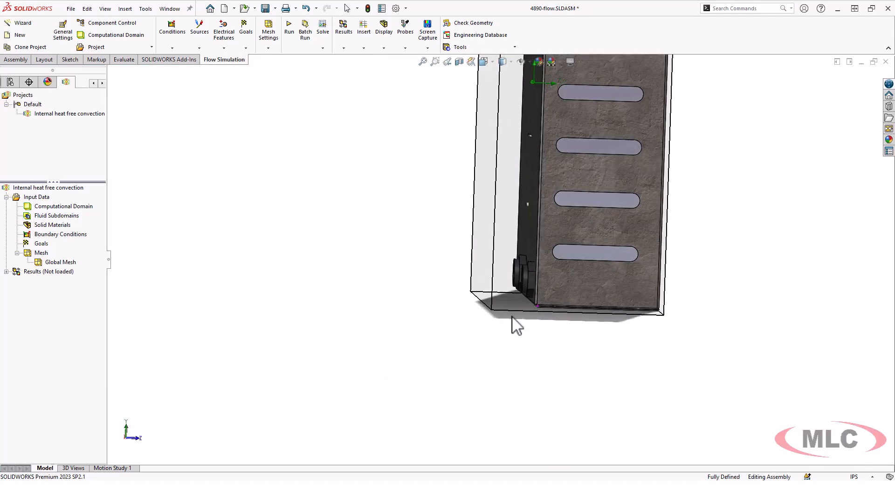
Open the Cable_gland_14a-flow part and examine the position of its hidden Extrude4 solid body relative to the gland
click(531, 278)
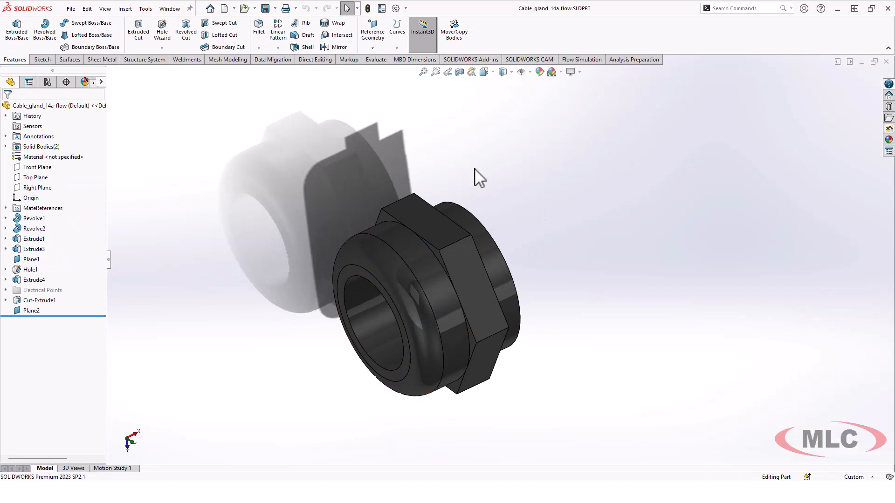
click(5, 147)
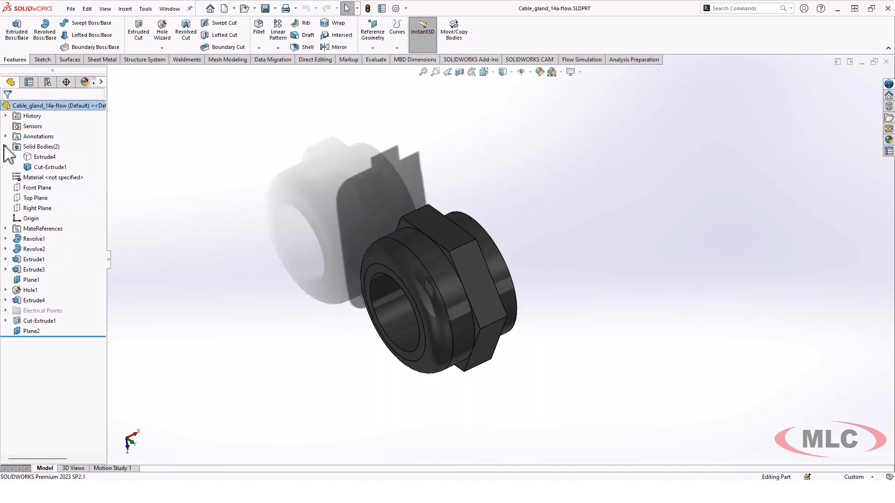
click(45, 157)
middle_drag(549, 280, 539, 251)
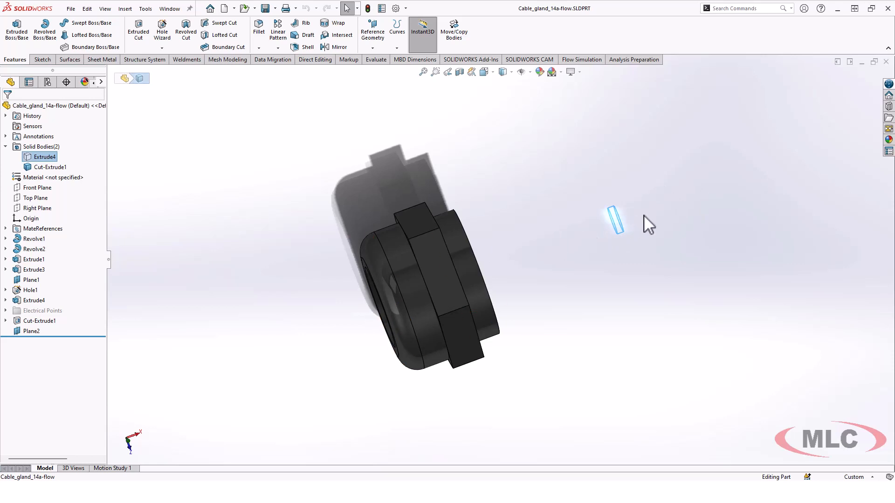
middle_drag(768, 182, 739, 175)
click(567, 261)
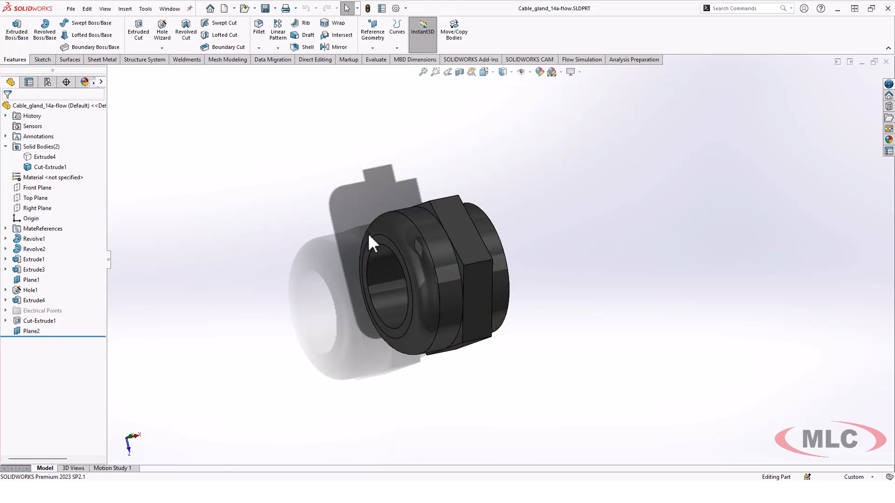
Close the cable gland part, return to the 4890-flow assembly and examine the domain around the whole cabinet
click(886, 62)
middle_drag(743, 220, 708, 161)
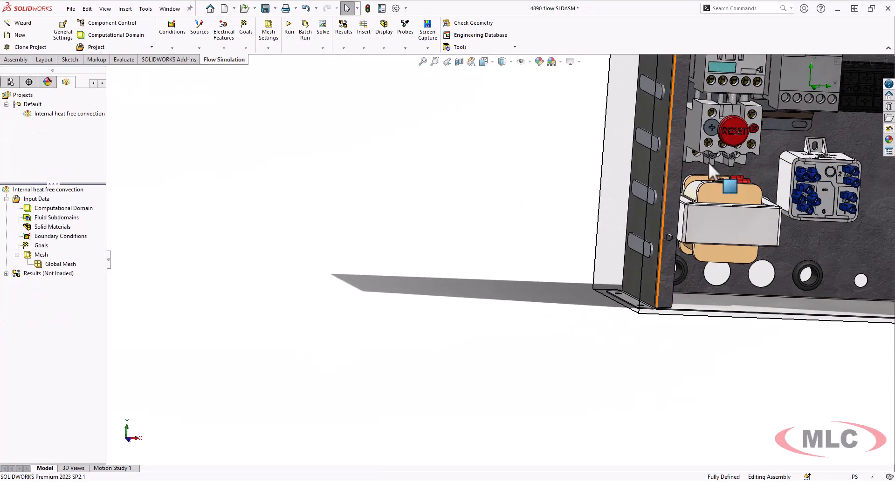
scroll(757, 125, up, 2)
scroll(739, 125, down, 4)
scroll(728, 133, up, 4)
middle_drag(727, 133, 713, 208)
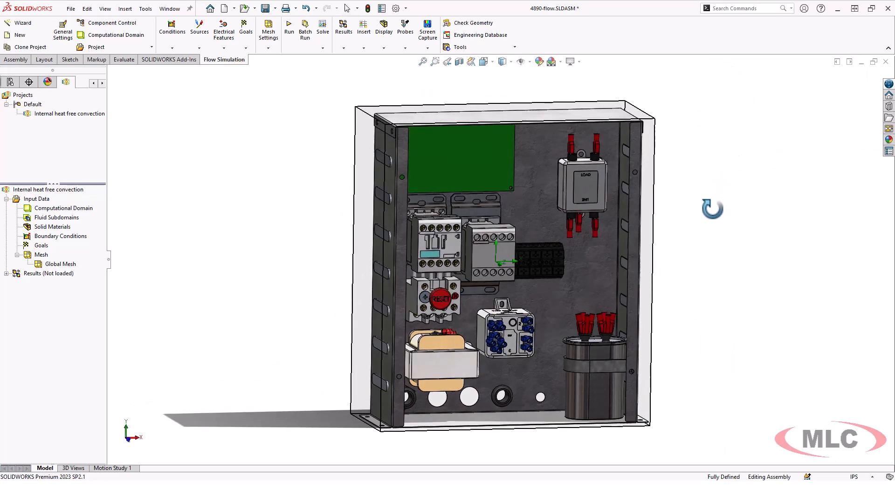
mouse_move(714, 299)
middle_down()
mouse_move(684, 322)
mouse_move(701, 298)
middle_up()
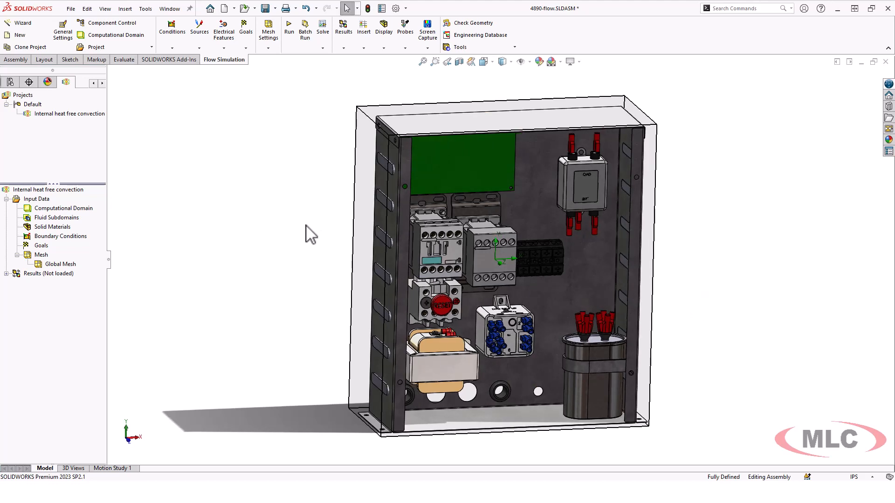
Exclude the Extrude4 body of both Cable_gland_14a components from the flow analysis with Component Control
right_click(47, 200)
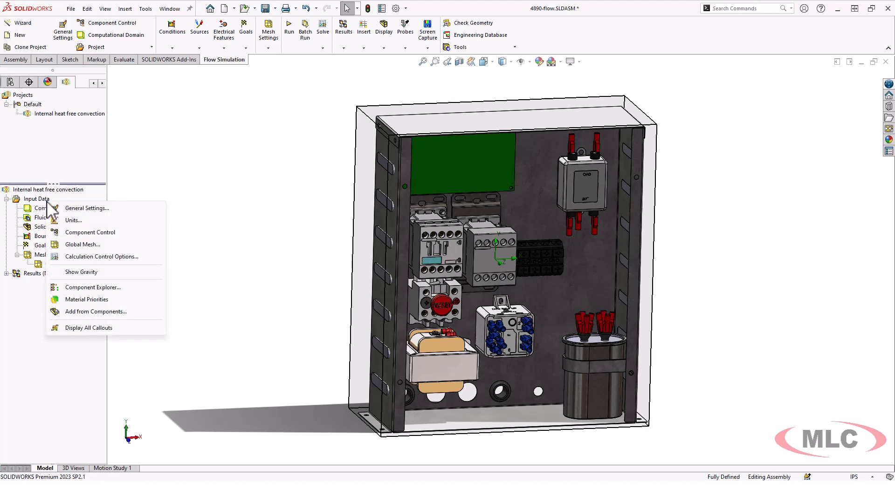
click(119, 234)
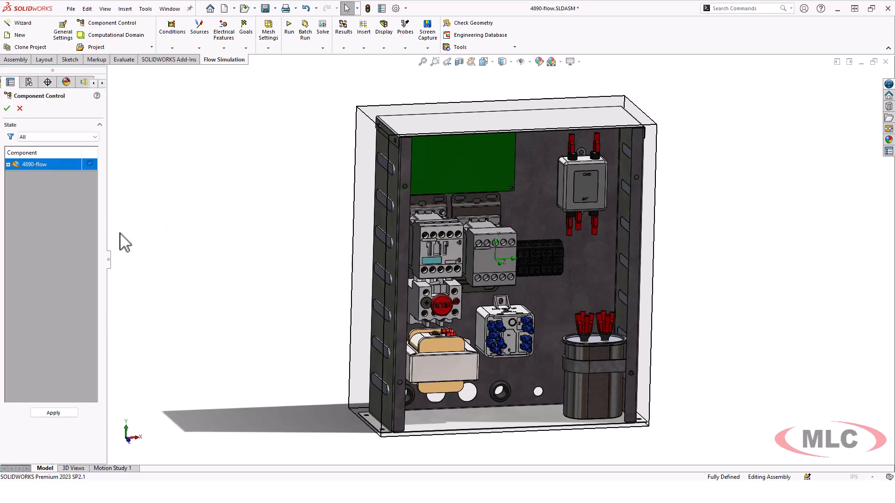
click(8, 164)
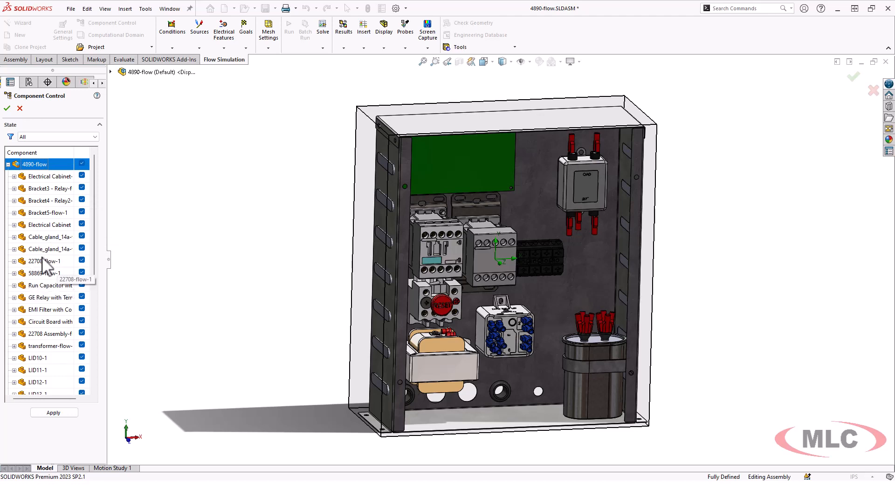
click(45, 238)
click(14, 236)
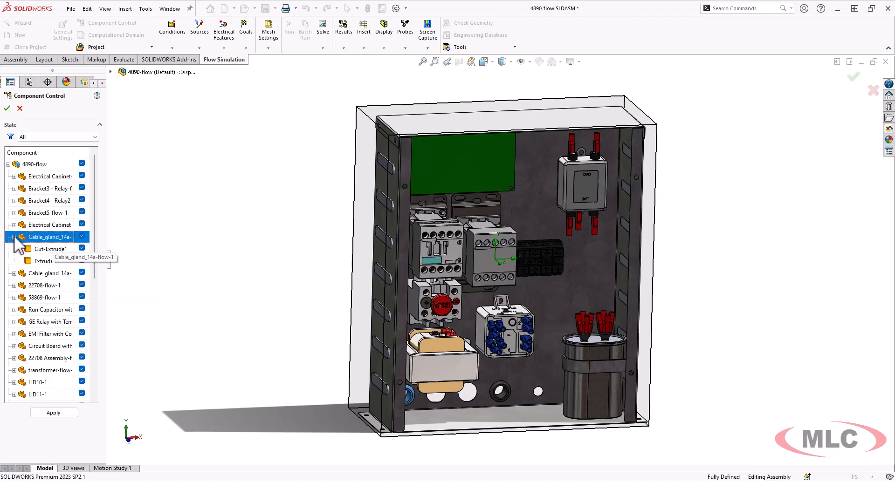
click(39, 261)
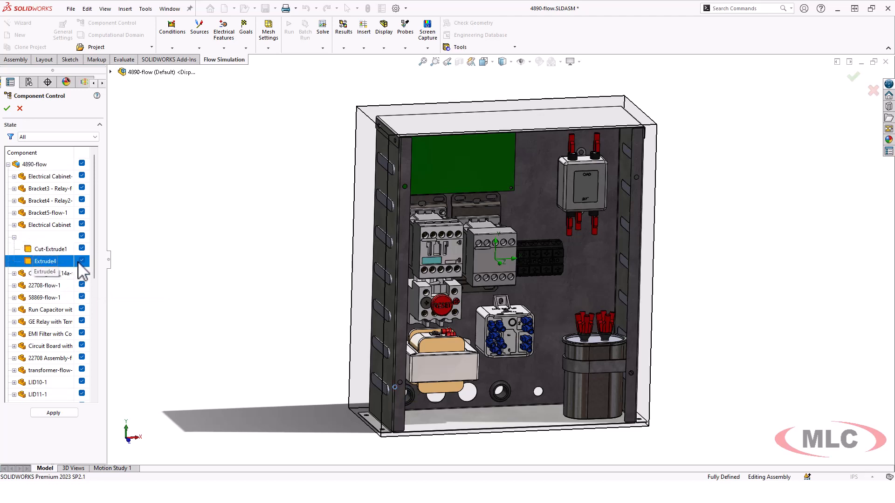
click(14, 273)
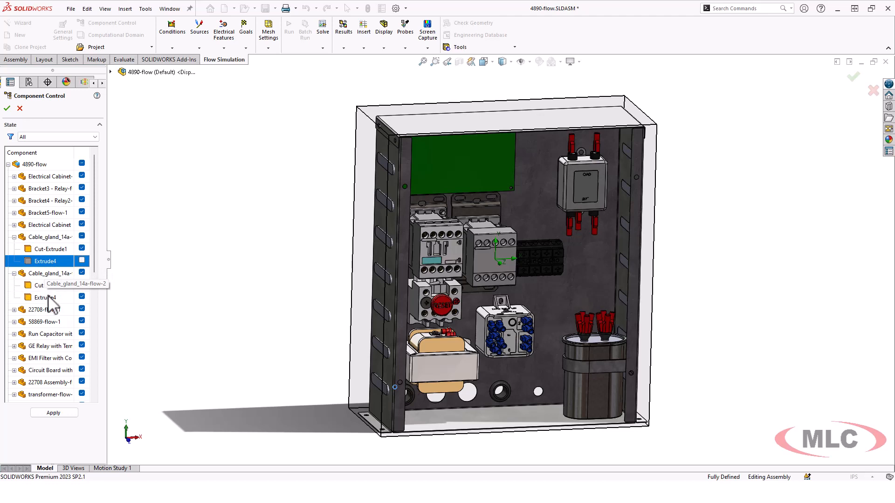
click(82, 298)
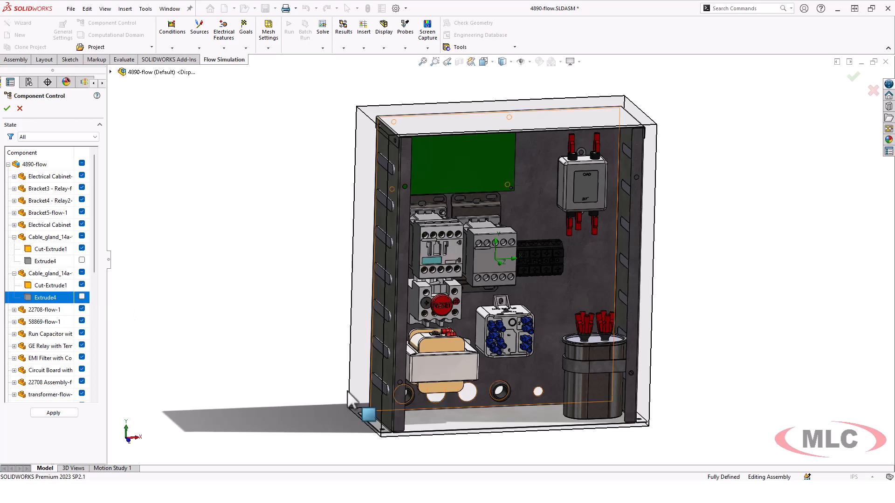
Check the cabinet and the remaining enabled components through Part99, and accept the Component Control settings
middle_drag(272, 315, 239, 320)
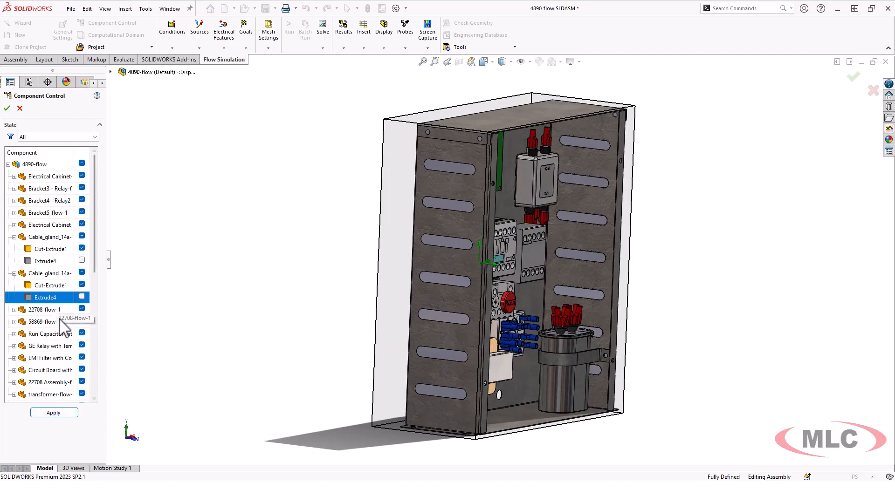
middle_drag(333, 312, 309, 307)
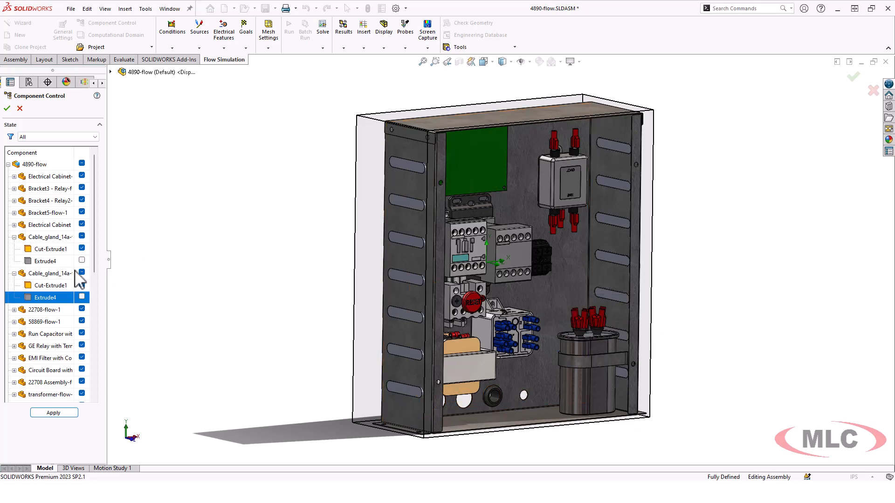
scroll(79, 280, down, 3)
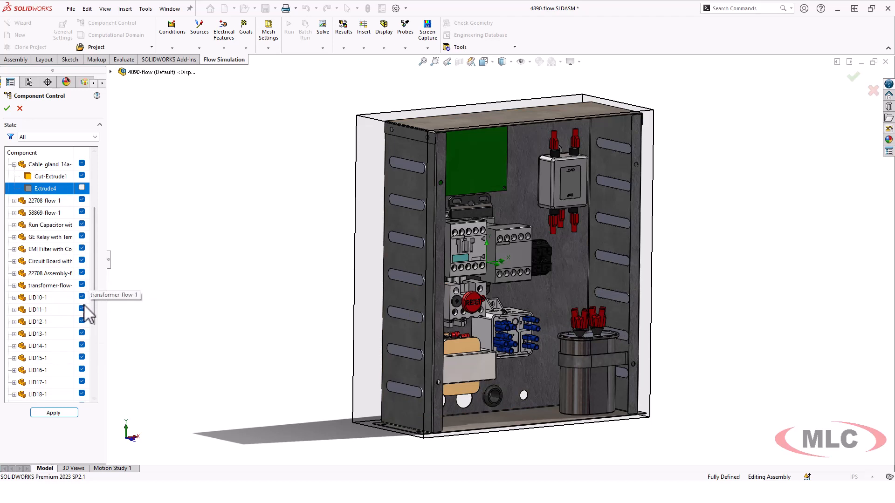
scroll(94, 373, down, 3)
scroll(94, 391, down, 1)
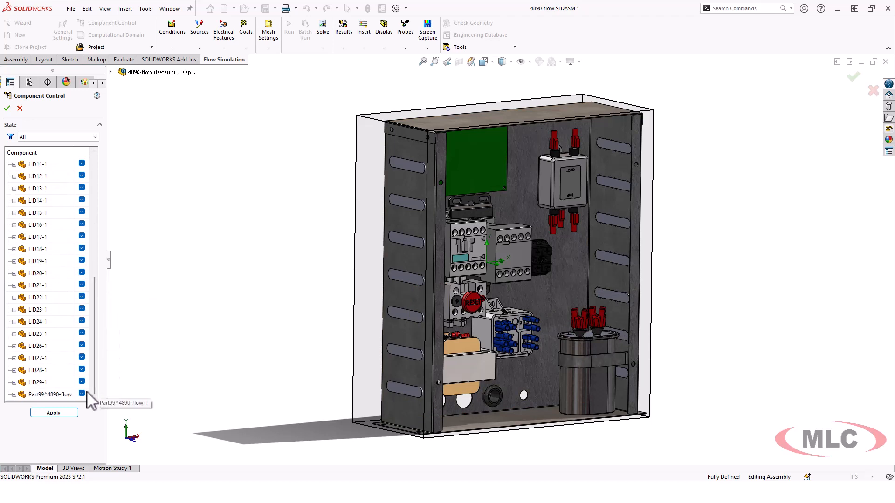
scroll(89, 394, up, 15)
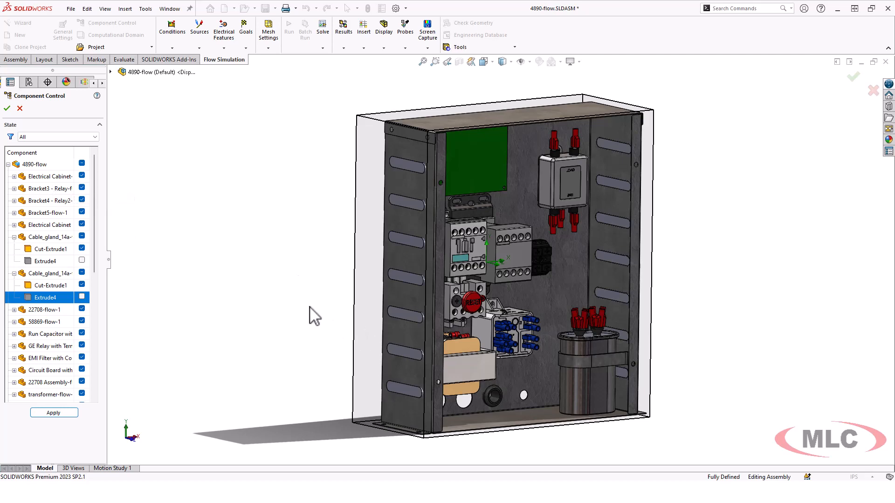
mouse_move(273, 313)
middle_down()
mouse_move(264, 285)
mouse_move(313, 294)
mouse_move(281, 283)
mouse_move(266, 301)
middle_up()
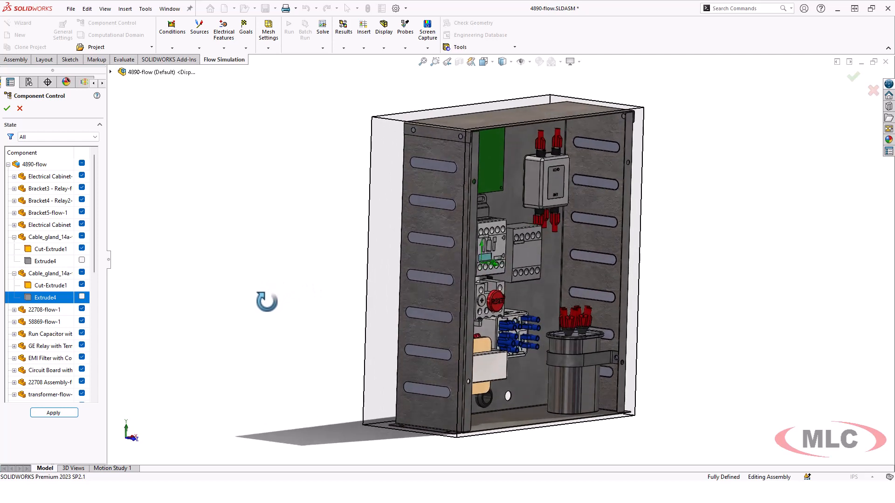
click(7, 109)
Examine the computational domain around the cabinet after the component changes
middle_drag(252, 226, 305, 239)
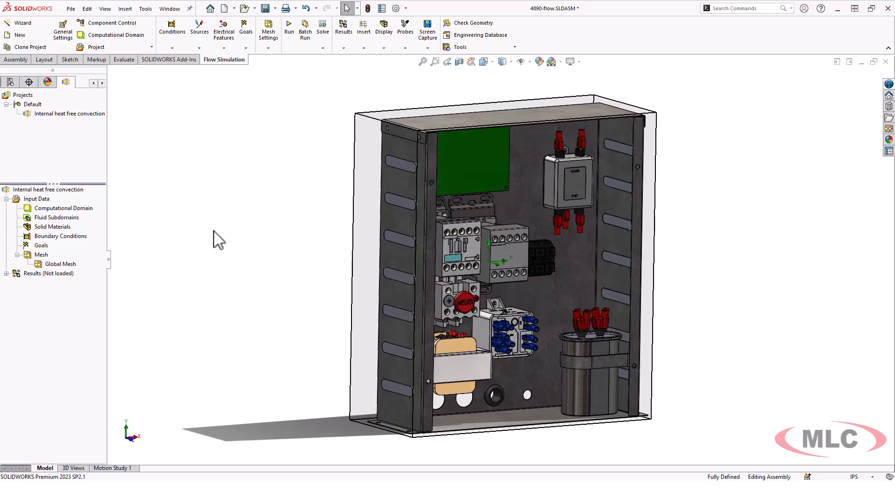
mouse_move(214, 232)
middle_down()
mouse_move(202, 226)
mouse_move(214, 242)
middle_up()
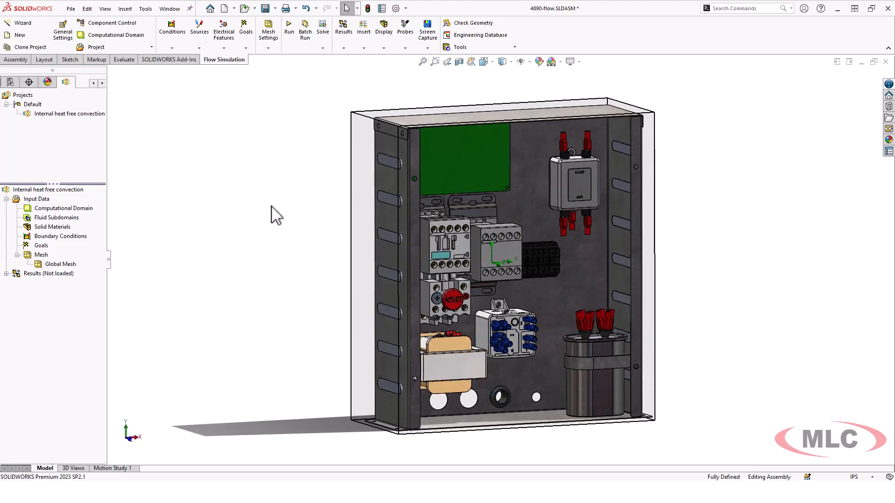
click(66, 209)
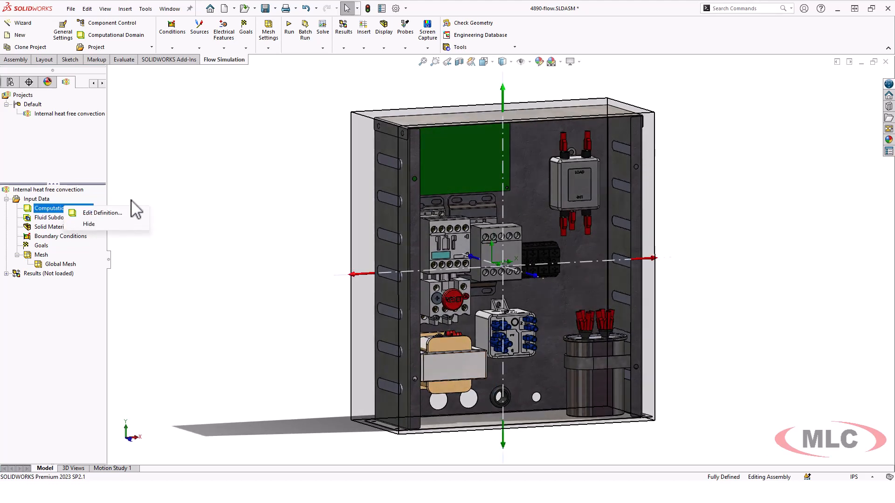
click(269, 192)
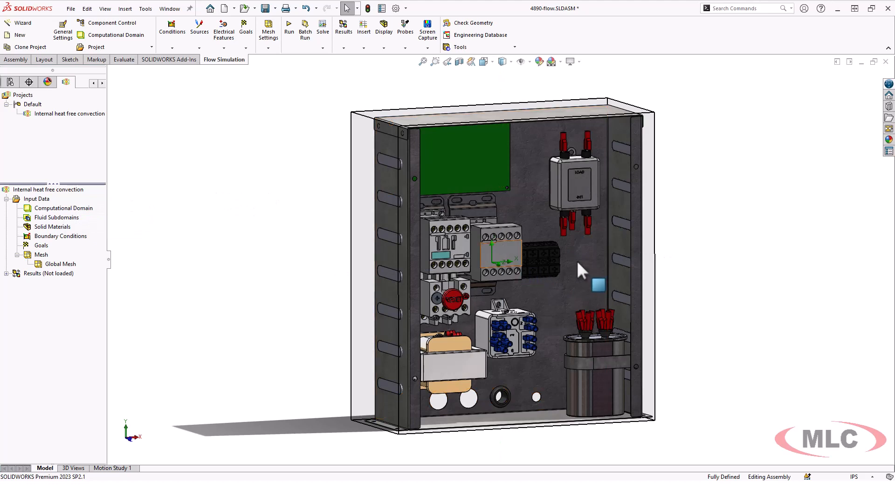
Open the EMI Filter with Connectors-flow part and suppress all Terminal_QD_Female_B bodies, keeping the filter body
scroll(578, 264, down, 2)
click(572, 160)
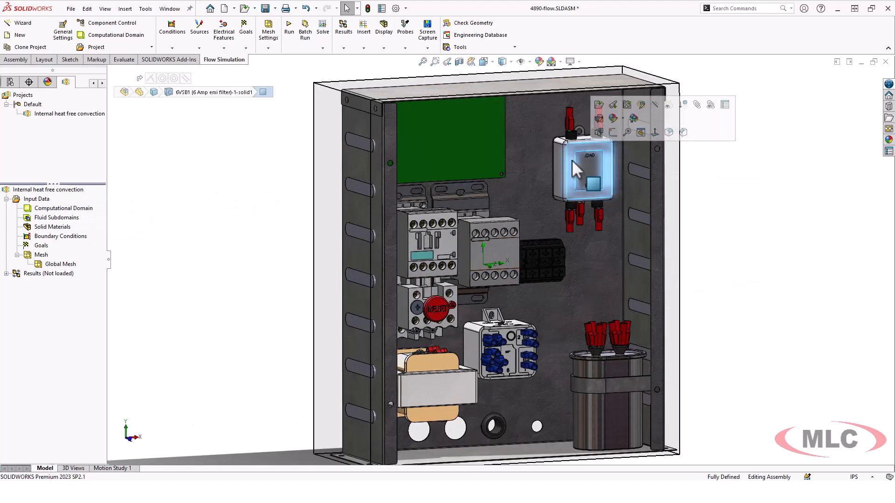
click(599, 104)
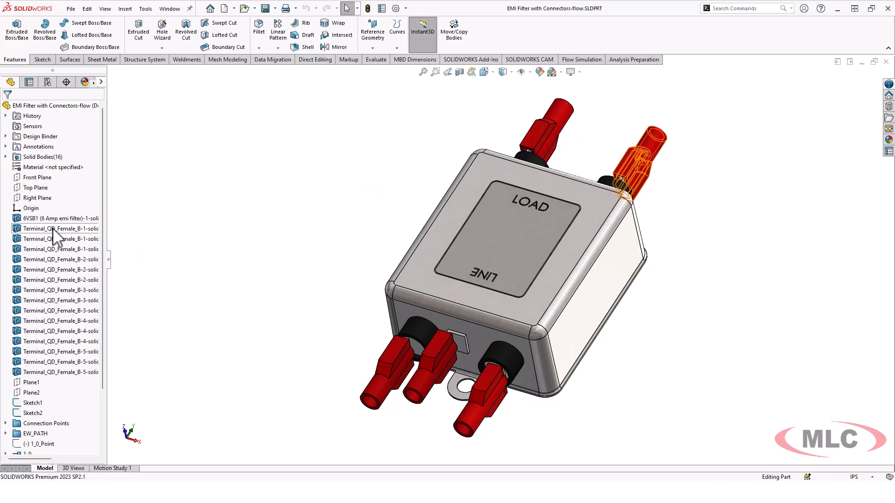
click(51, 229)
shift+click(65, 371)
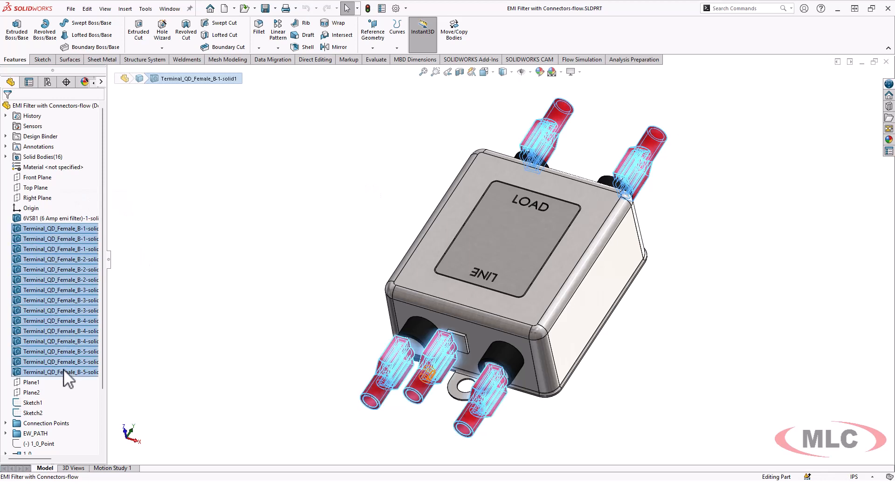
click(82, 331)
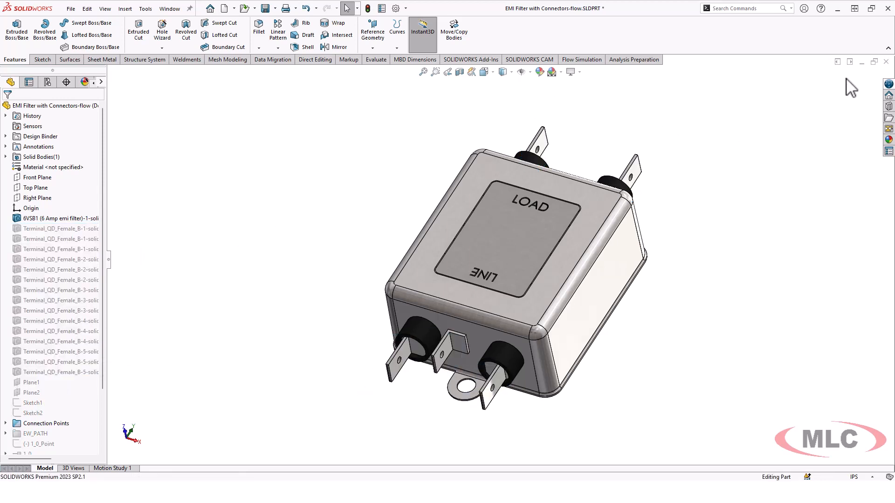
Close the EMI filter part with its changes kept, and widen the side pane in the cabinet assembly
click(885, 62)
click(434, 245)
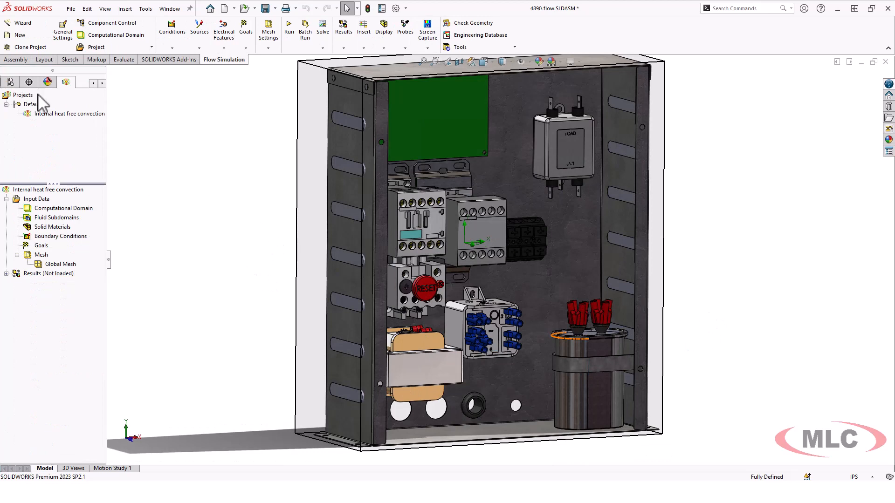
click(11, 84)
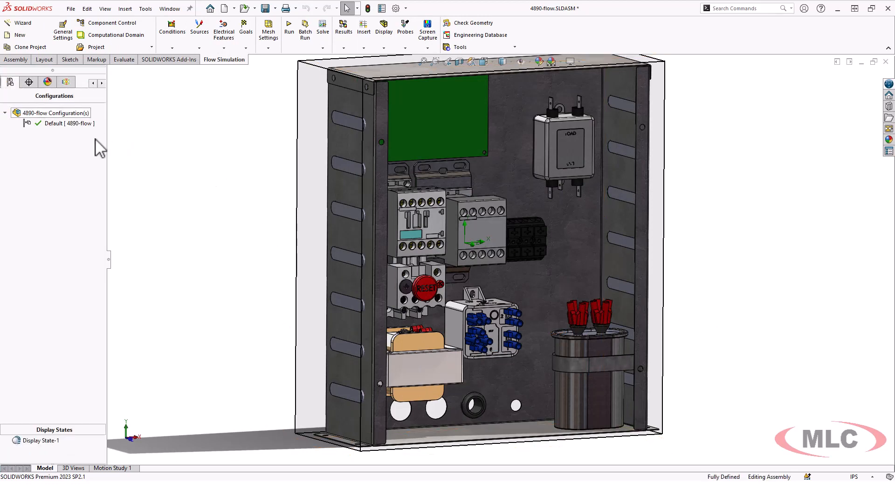
drag(107, 150, 121, 151)
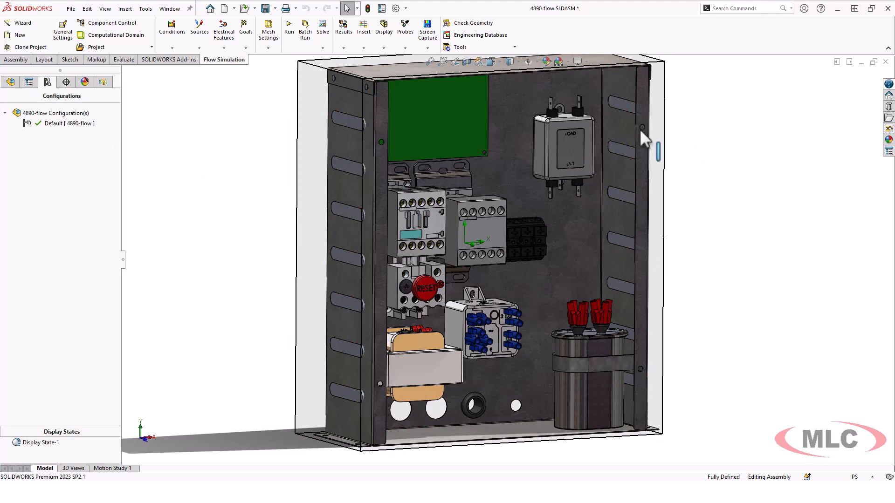
Test whether the run capacitor and the uppermost right-hand vent lid can be moved, and undo the lid's displacement
click(584, 402)
drag(582, 401, 597, 400)
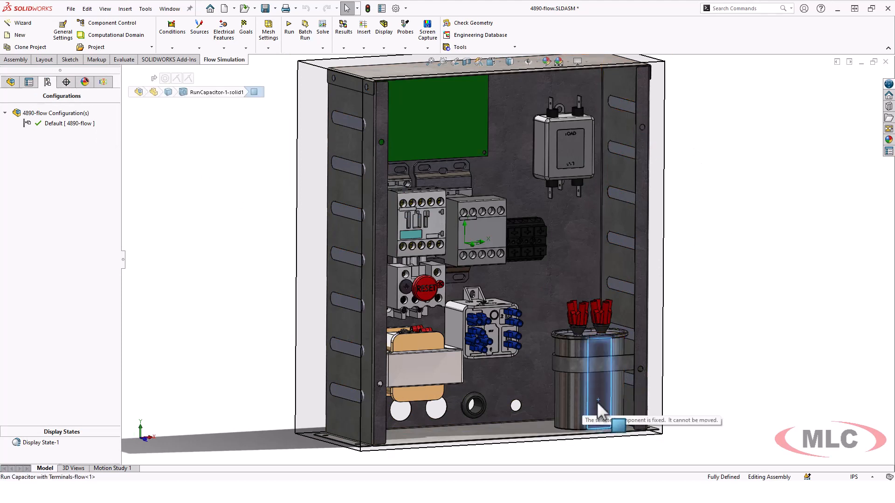
drag(622, 106, 696, 138)
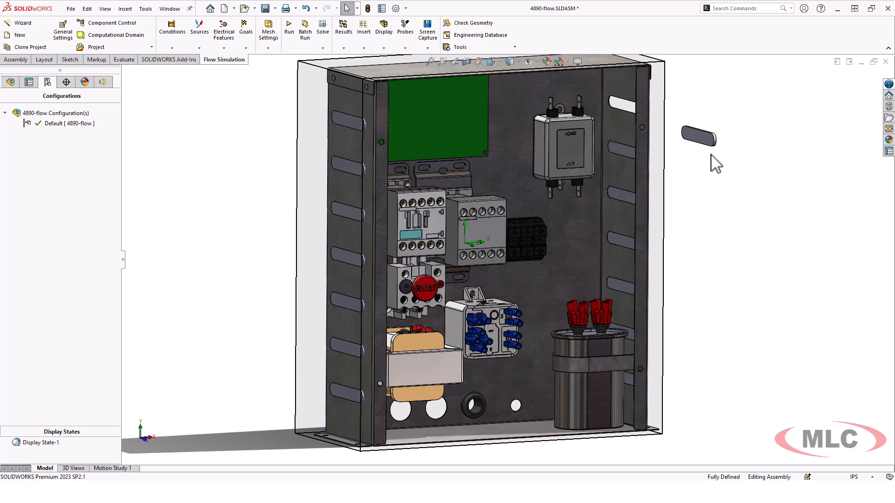
key(ctrl+z)
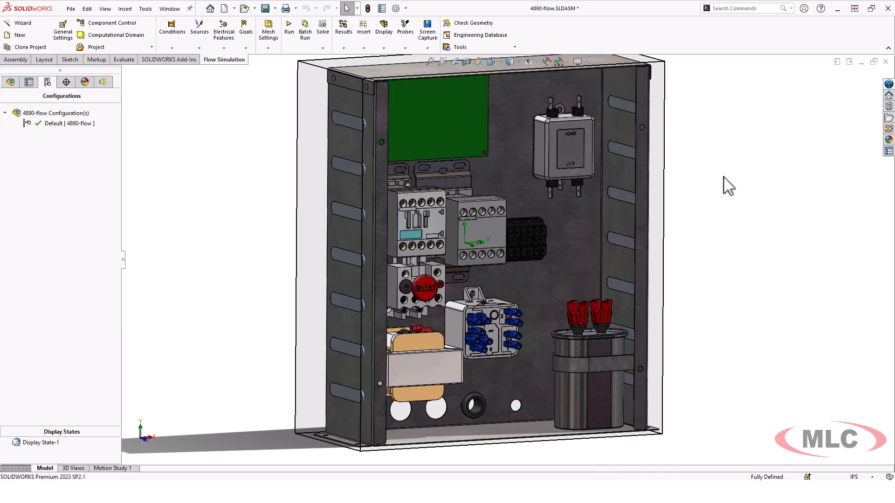
key(z)
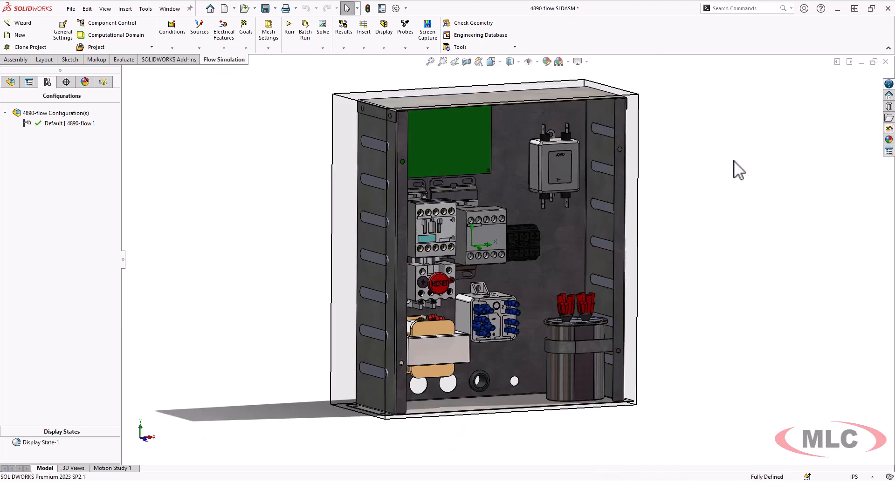
Fix the vent lid components LID10 through LID29 in place in the assembly
click(11, 86)
scroll(71, 328, down, 1)
click(38, 228)
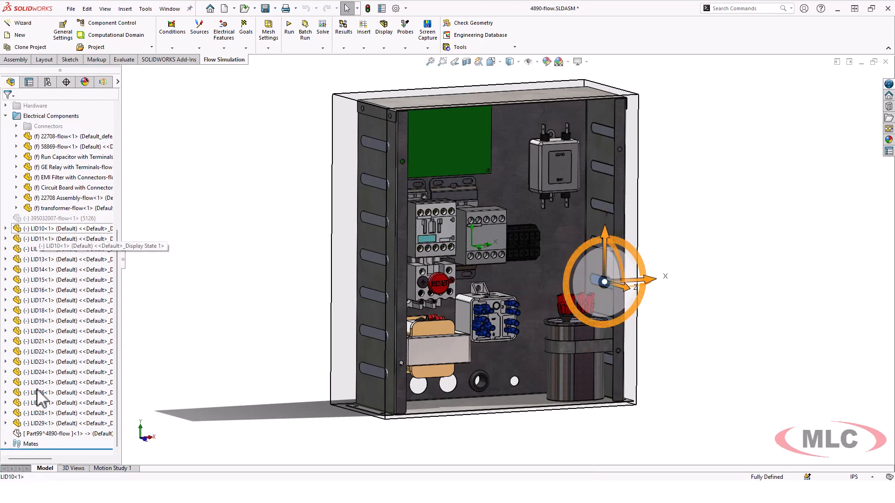
shift+click(37, 423)
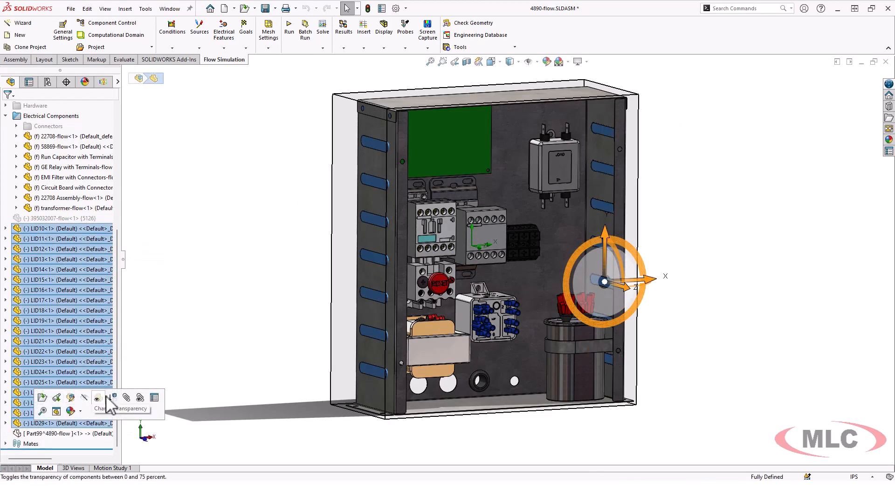
right_click(28, 423)
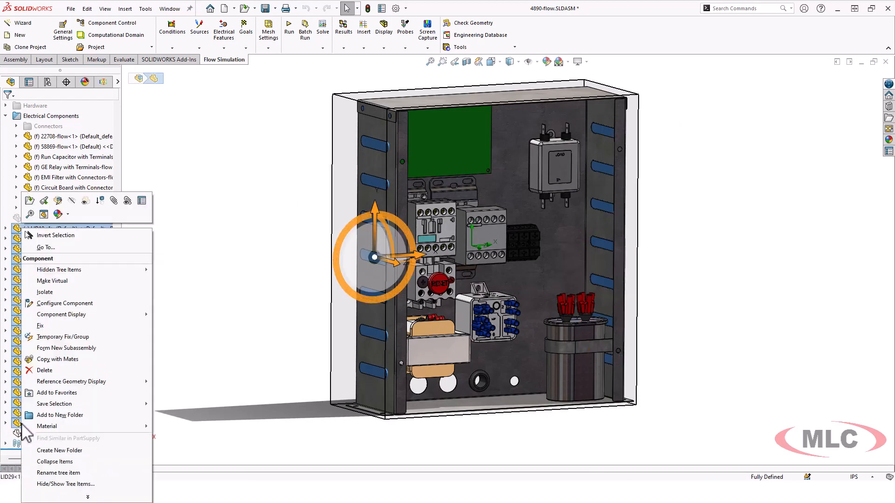
click(48, 327)
click(227, 285)
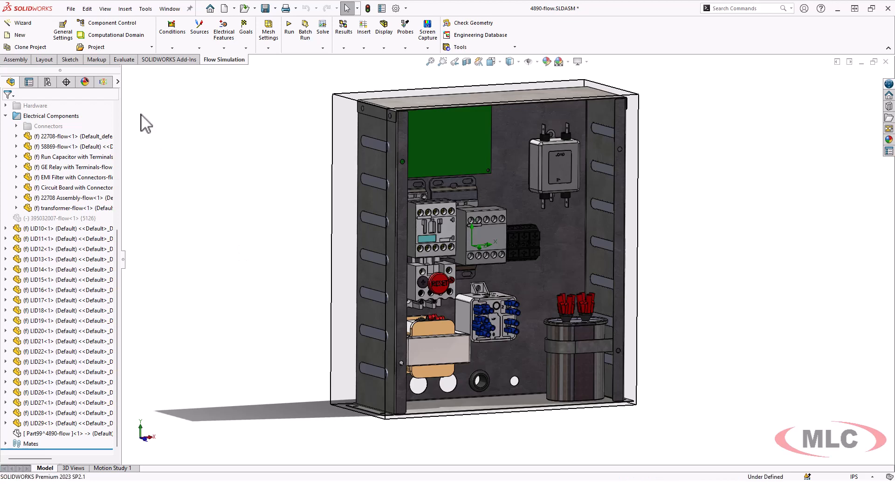
Open the Flow Simulation project tree, accepting the reset of the computational domain and the mesh settings
click(104, 83)
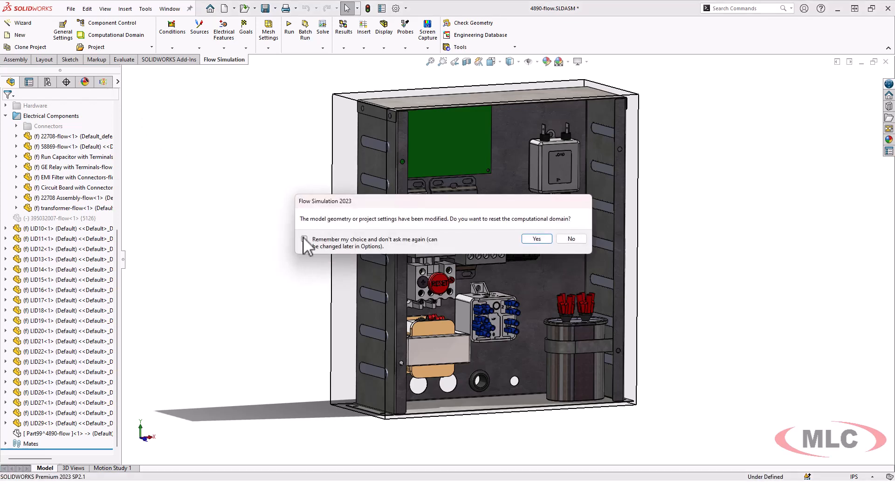
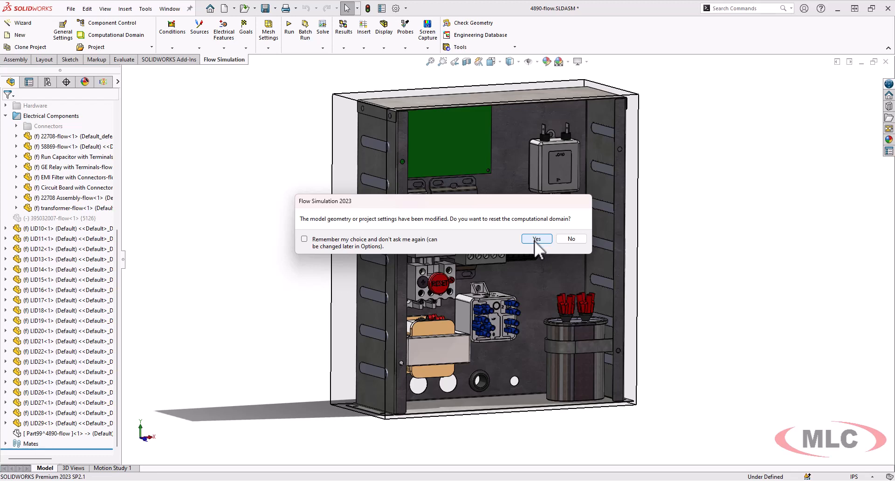
click(535, 239)
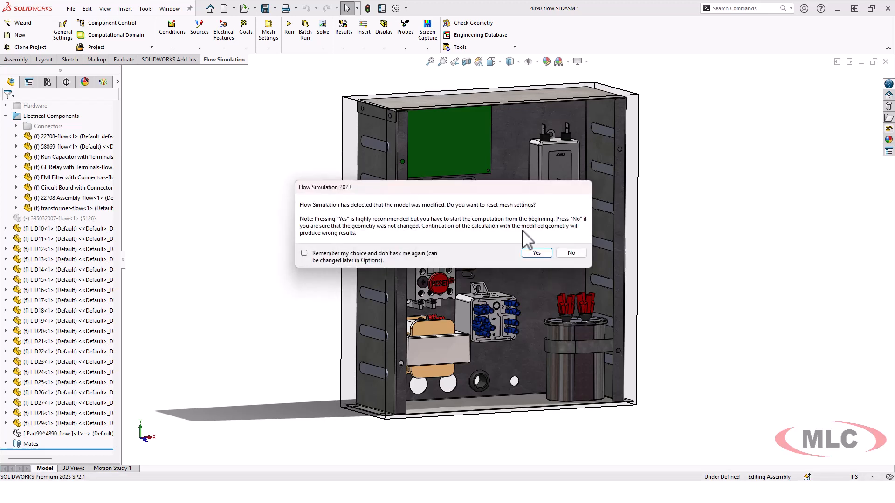
click(529, 253)
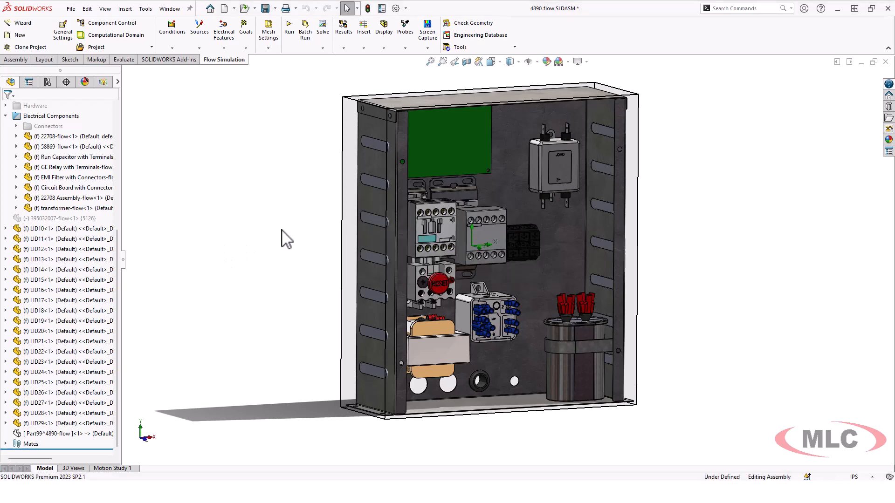
middle_drag(306, 242, 278, 234)
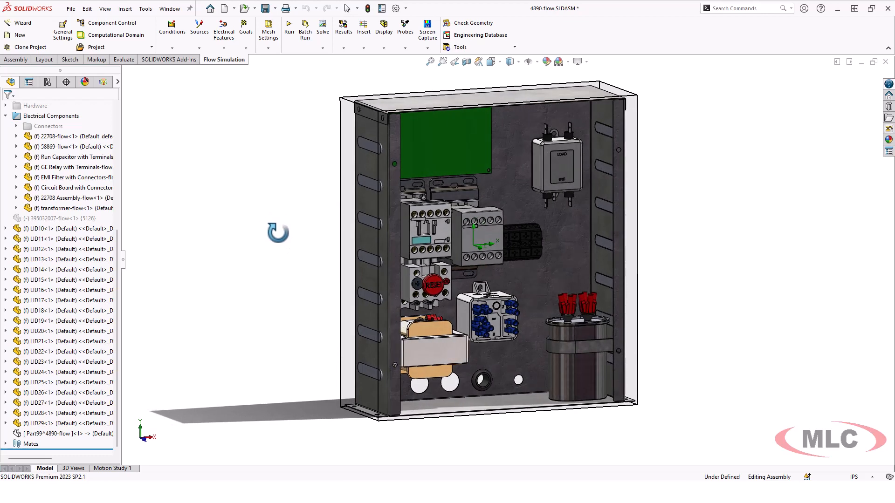
click(103, 82)
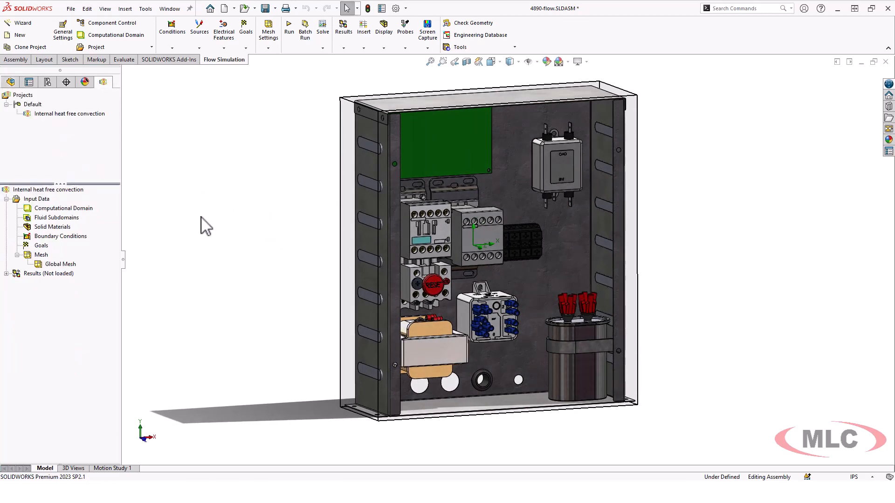
Apply a Static Pressure boundary condition to lids LID10 through LID29, keeping the default thermodynamic parameters
right_click(51, 240)
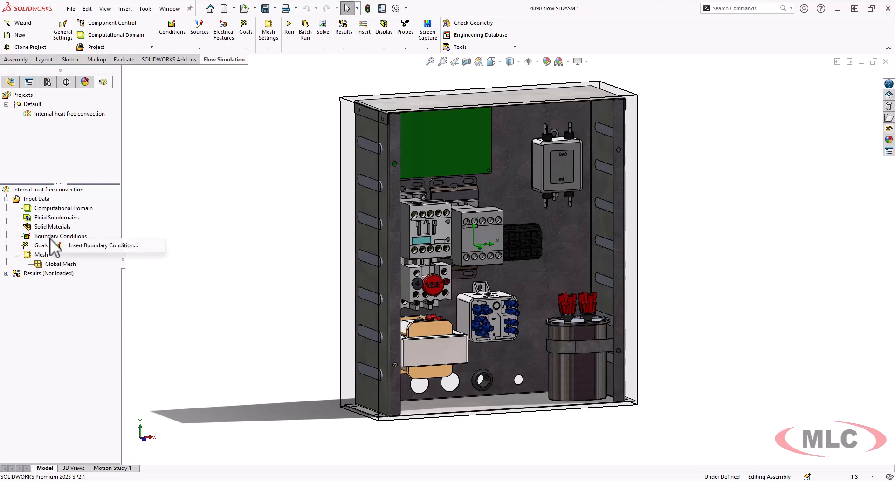
click(82, 246)
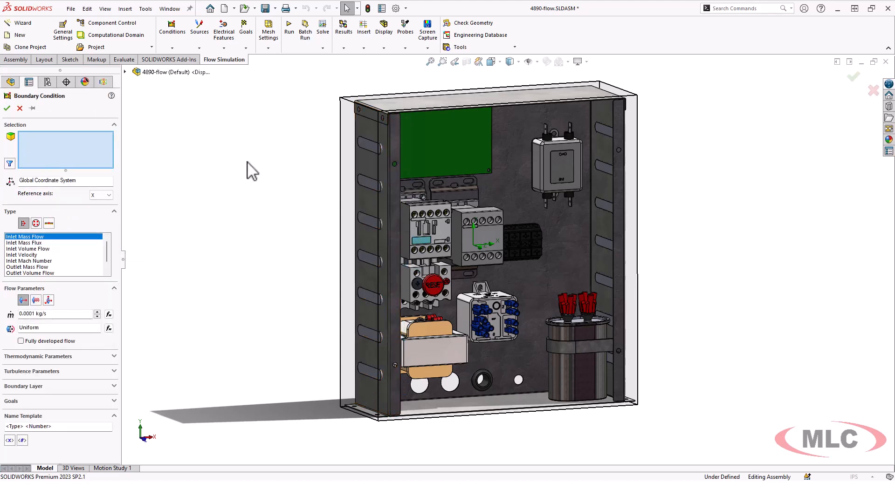
click(36, 224)
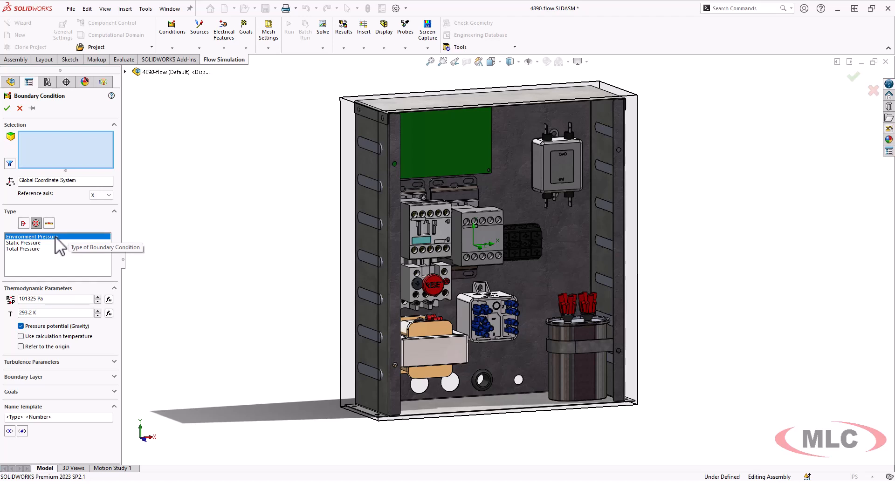
click(28, 243)
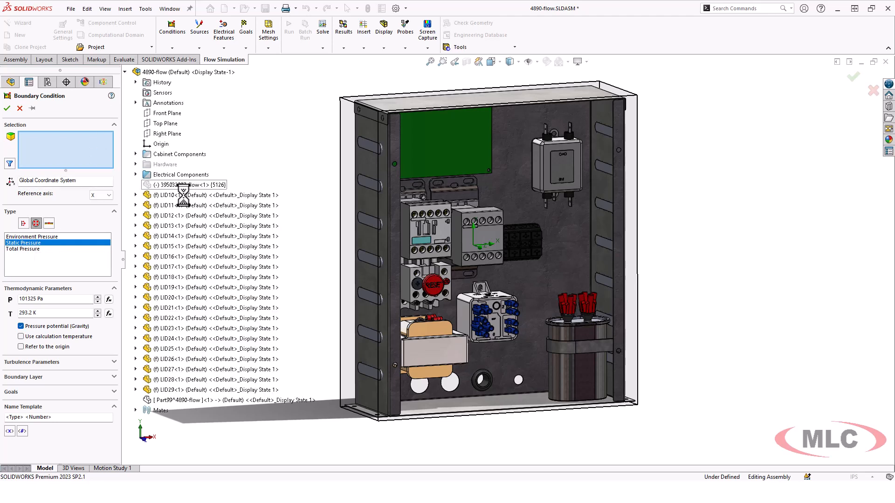
click(179, 195)
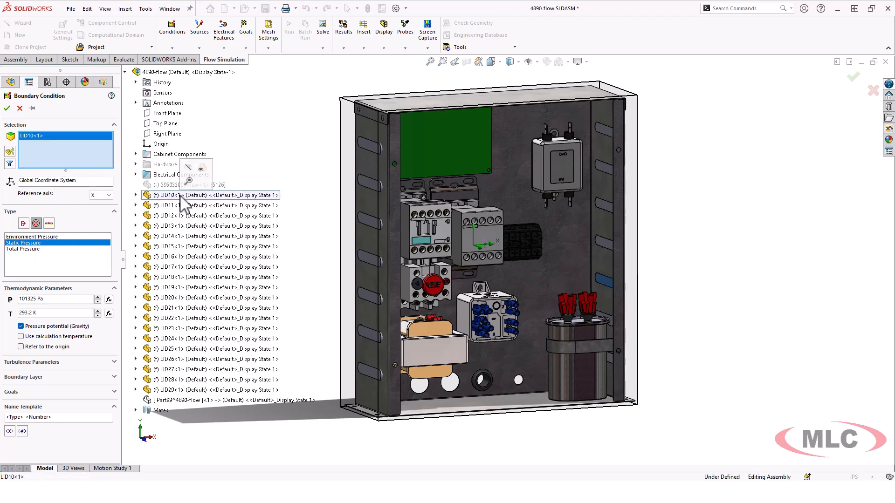
shift+click(175, 392)
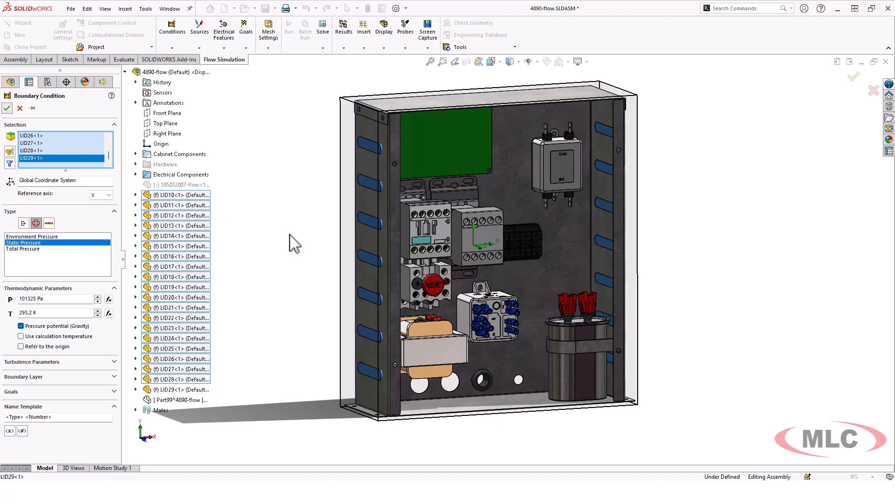
key(Return)
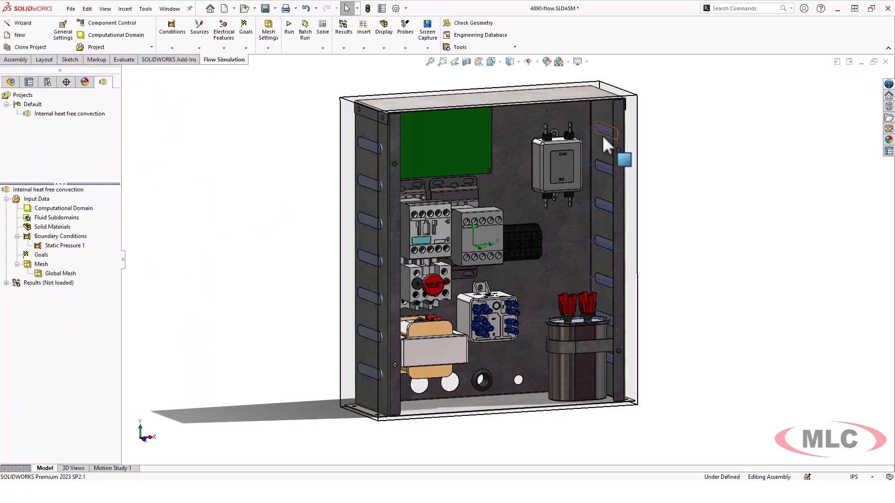
Examine the static pressure arrows on the vent lids close up and across the whole cabinet
scroll(606, 145, up, 5)
scroll(557, 213, up, 5)
scroll(561, 201, up, 2)
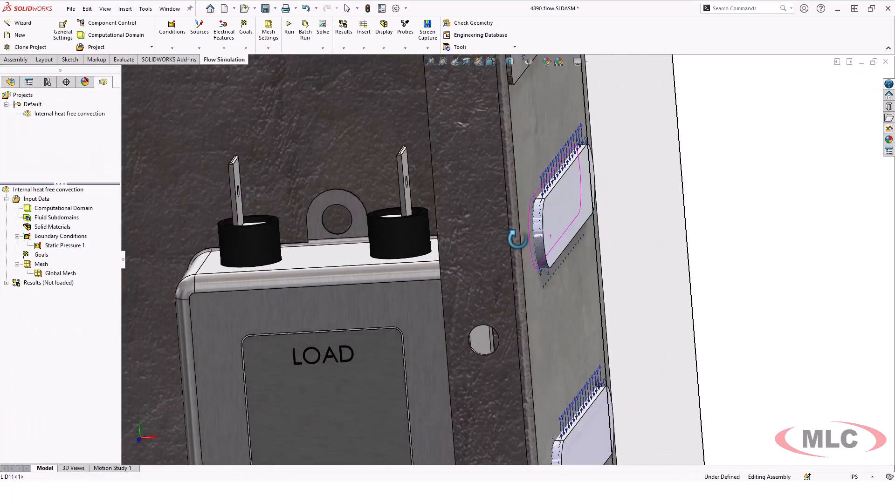
click(552, 219)
scroll(546, 230, down, 5)
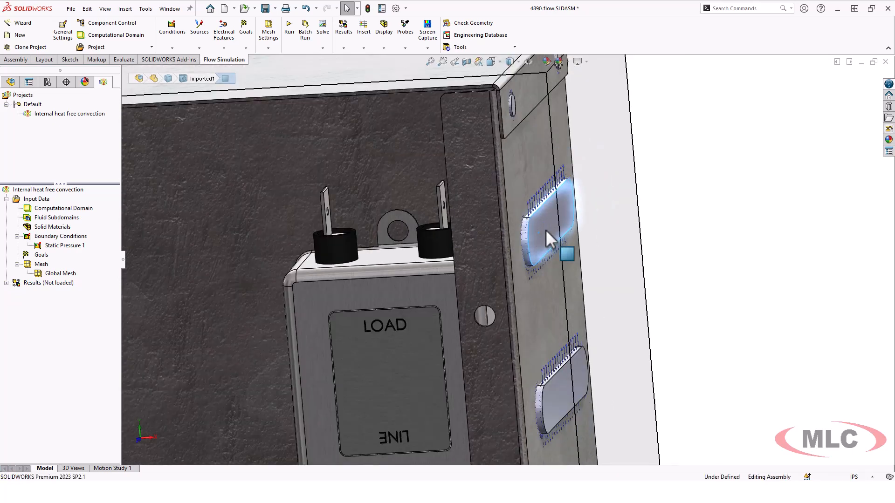
middle_drag(566, 265, 669, 259)
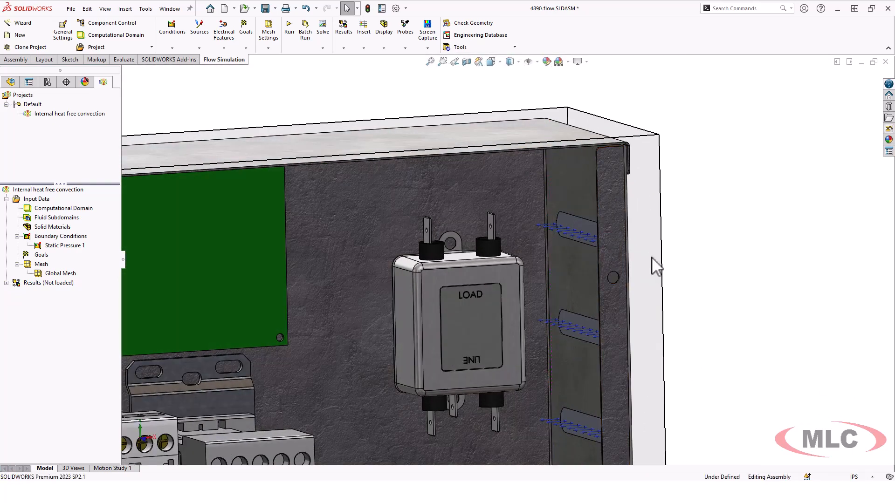
scroll(491, 350, up, 6)
scroll(433, 396, down, 2)
scroll(529, 336, down, 1)
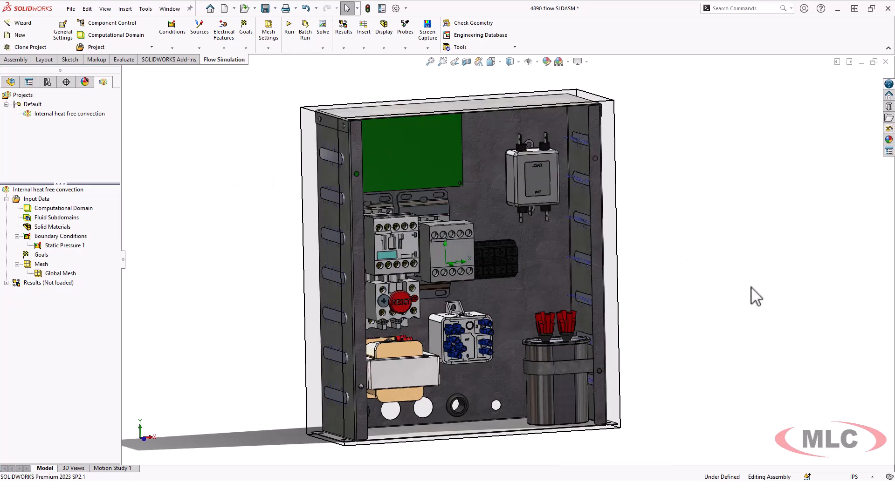
middle_drag(753, 294, 747, 317)
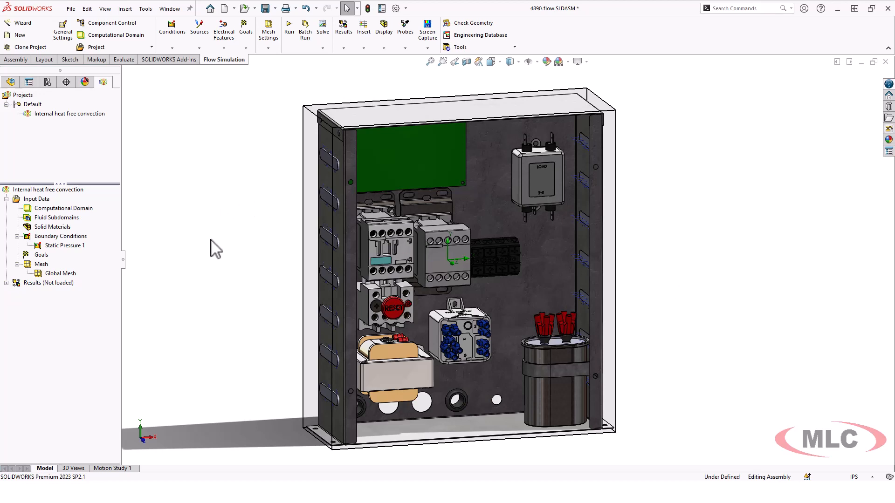
ctrl+middle_drag(213, 236, 216, 233)
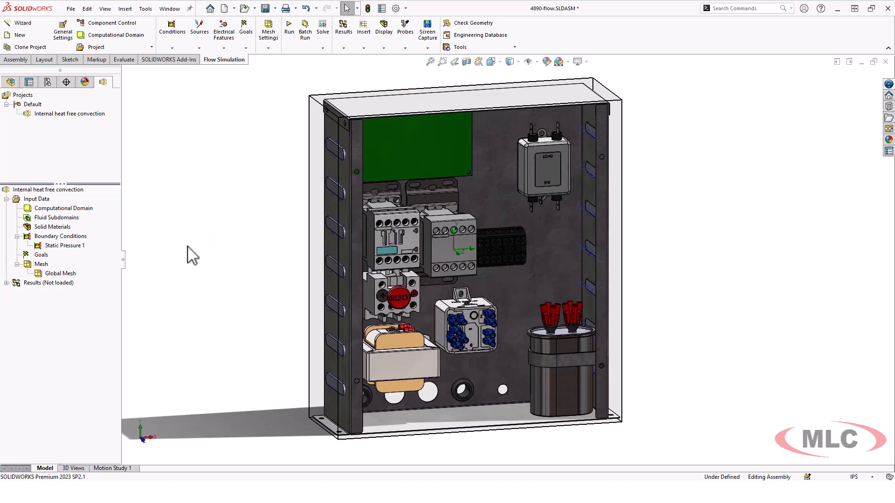
Open the project's global mesh settings for editing
right_click(31, 267)
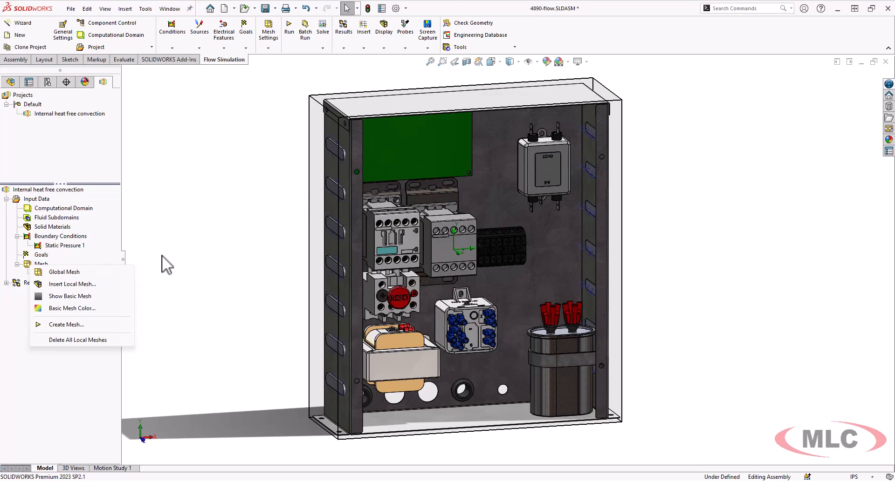
click(51, 272)
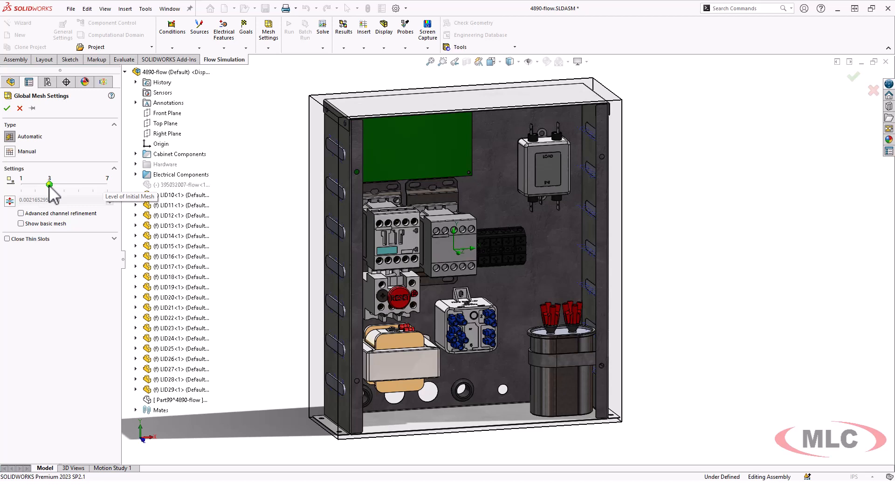
drag(50, 185, 63, 186)
drag(64, 185, 50, 186)
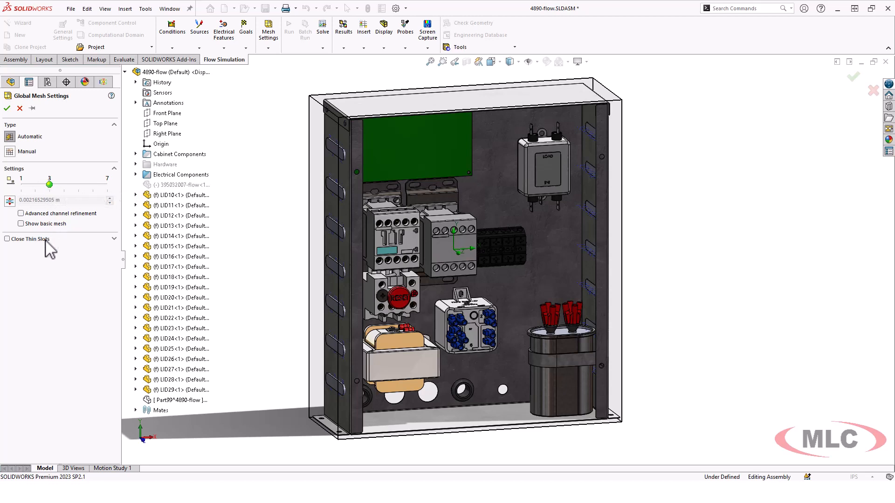
click(7, 239)
click(7, 240)
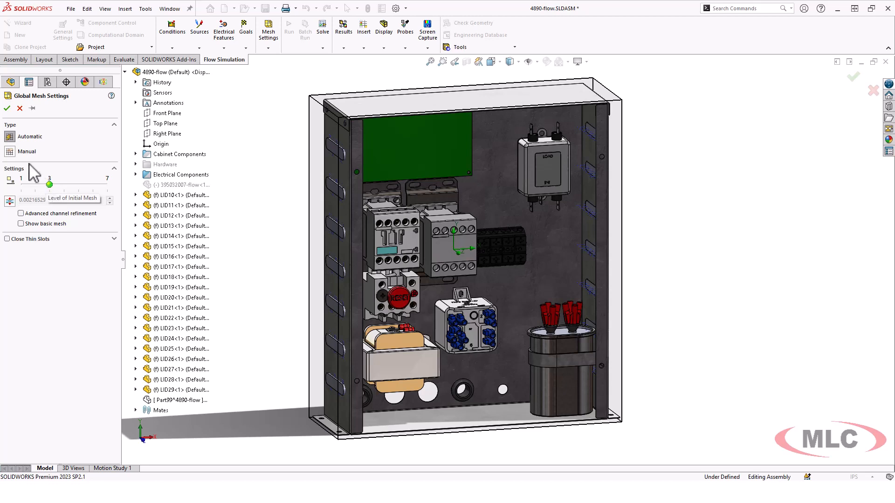
Switch the global mesh to manual definition and show the basic mesh on the cabinet
click(9, 153)
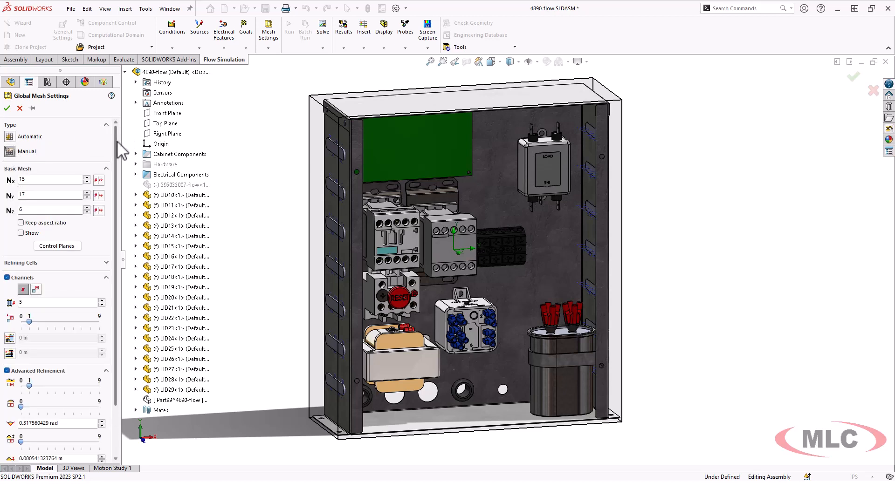
scroll(119, 150, down, 1)
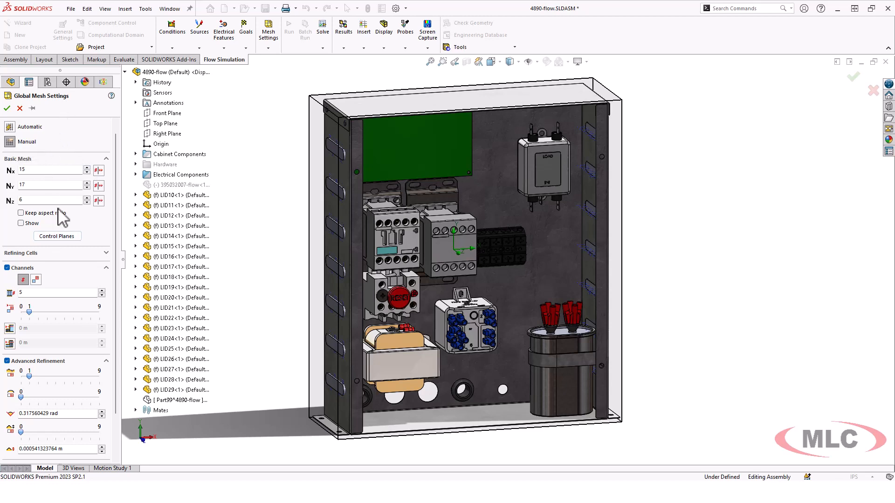
scroll(116, 169, down, 1)
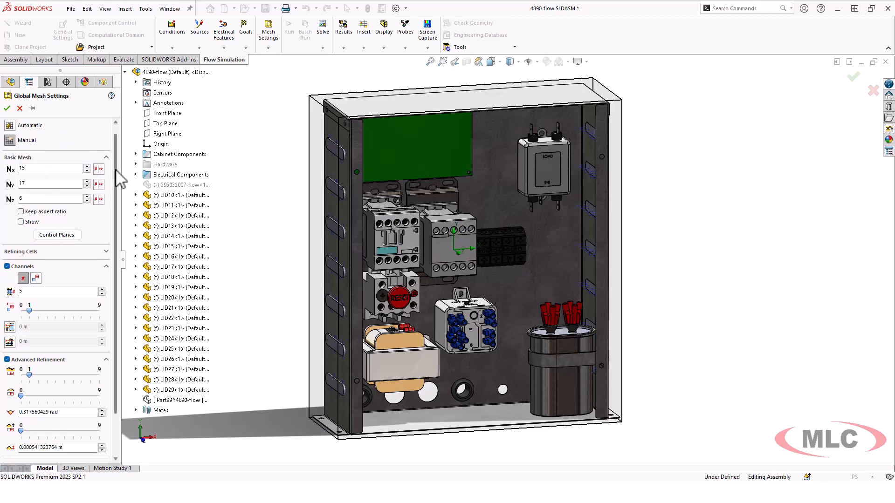
drag(115, 169, 116, 190)
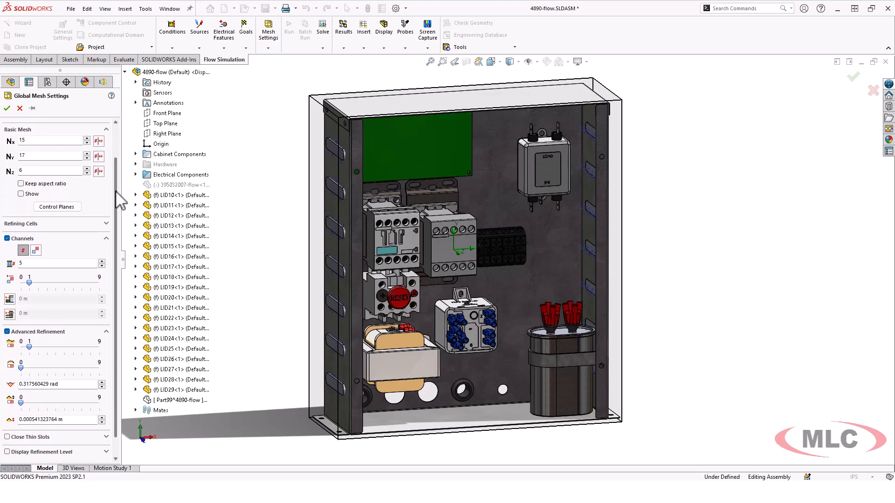
click(20, 194)
middle_drag(252, 179, 183, 201)
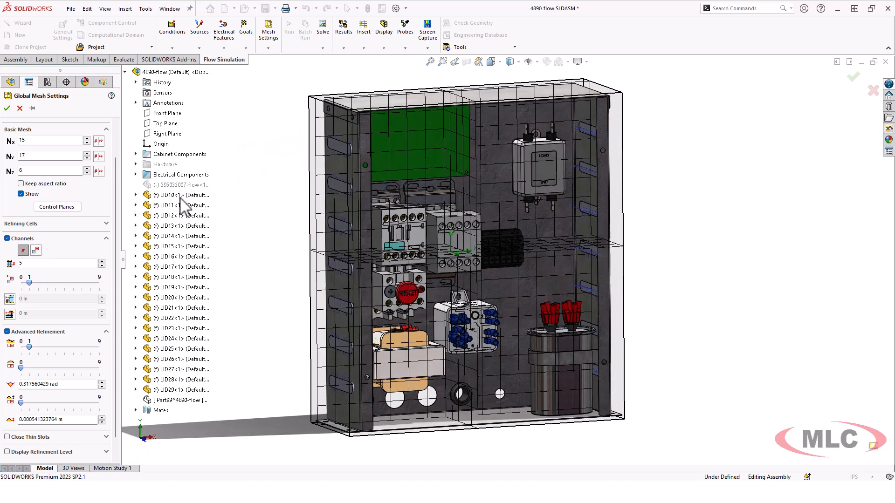
Set the channel refinement level to 2, small solid feature refinement to 4 and tolerance refinement to 5, and accept the global mesh settings
click(35, 284)
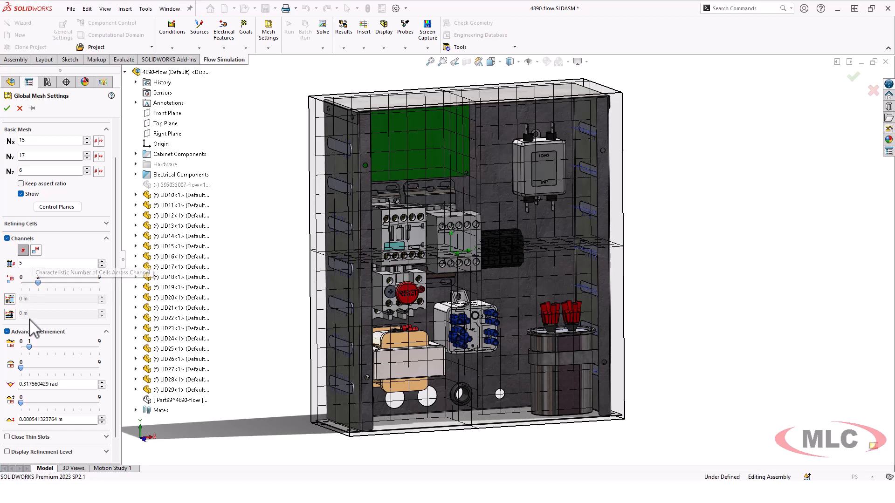
drag(29, 347, 47, 347)
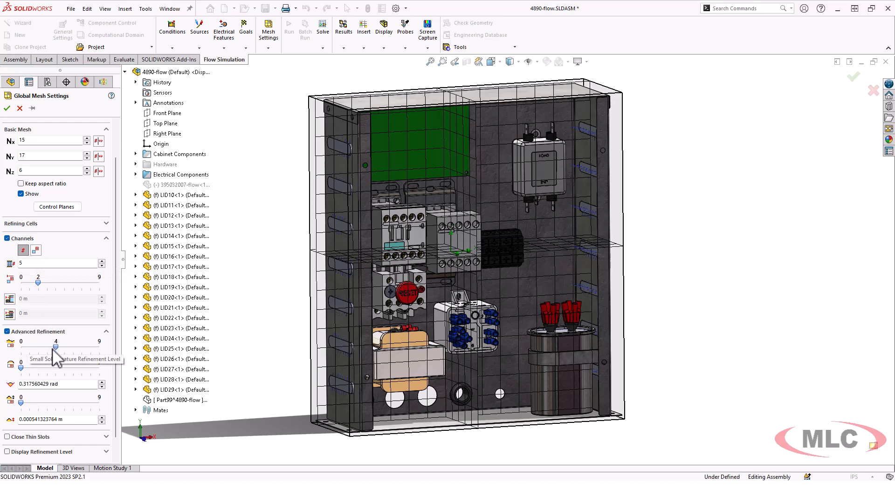
drag(21, 402, 63, 401)
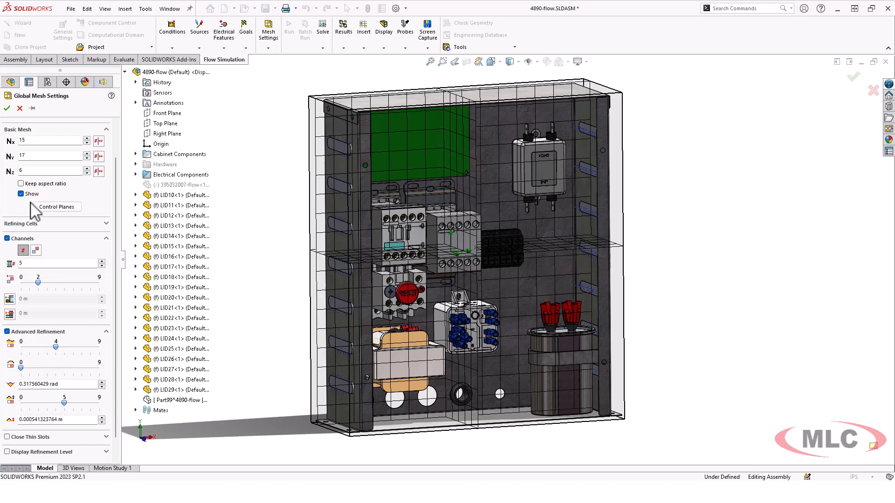
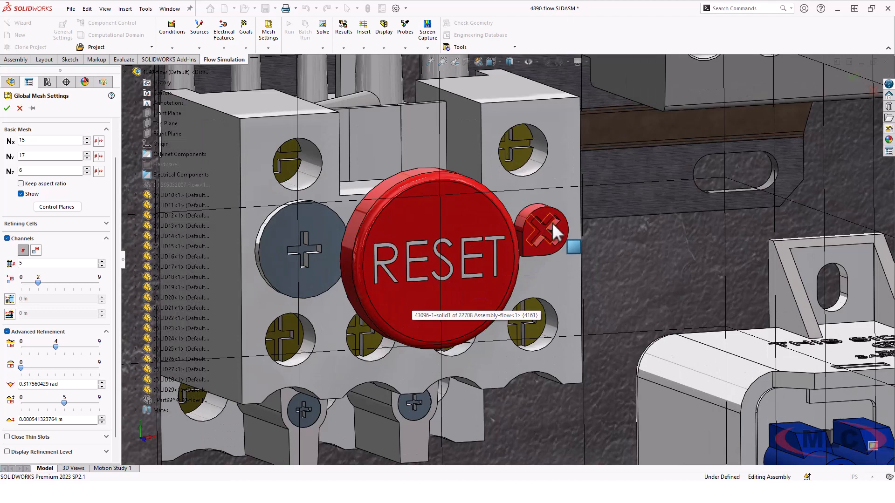
scroll(542, 254, up, 3)
scroll(541, 250, up, 10)
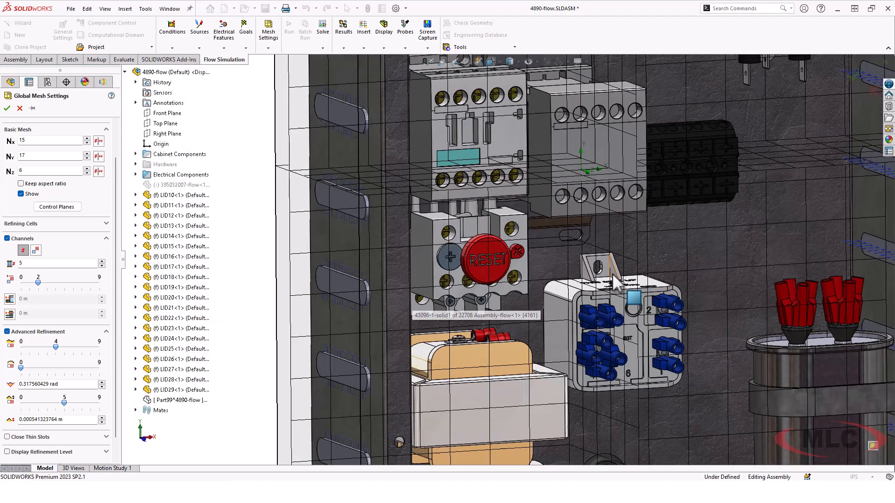
scroll(514, 299, down, 4)
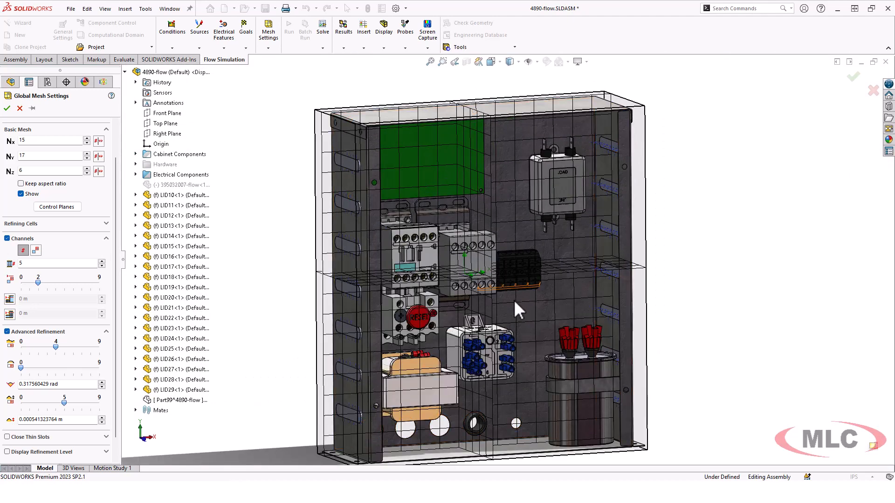
click(7, 109)
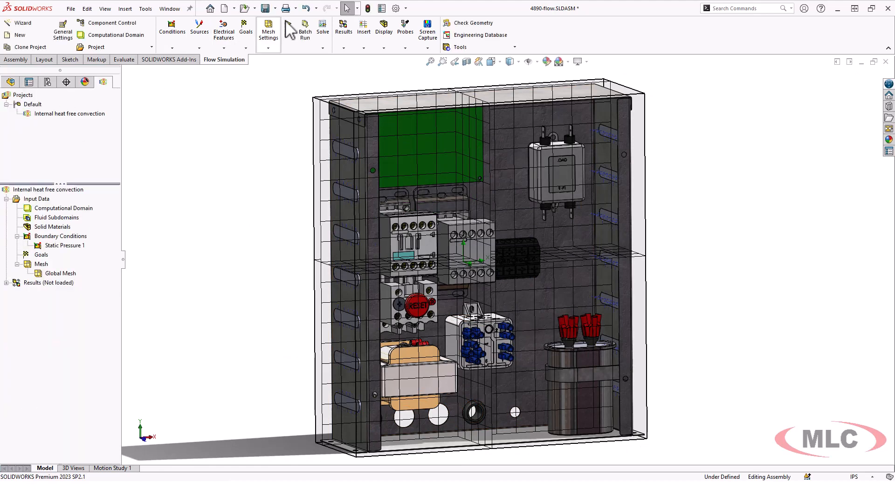
Run a mesh-only calculation for the project, with solving turned off
click(288, 27)
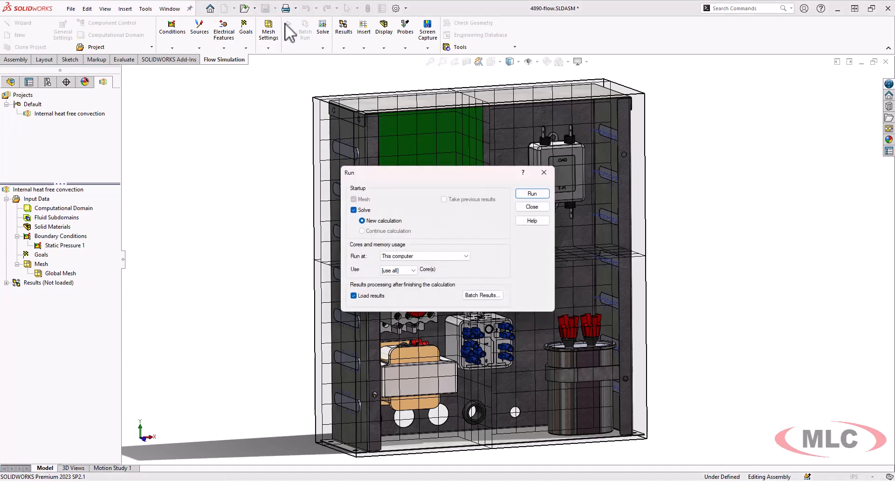
click(353, 210)
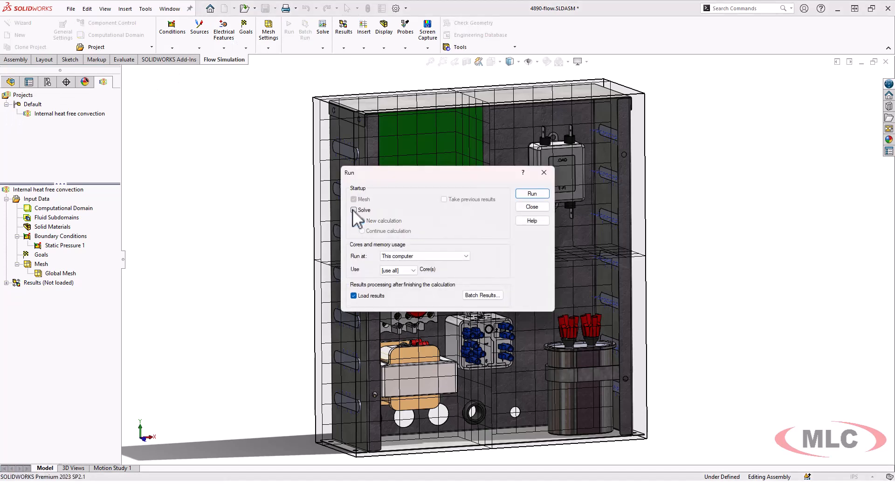
click(532, 194)
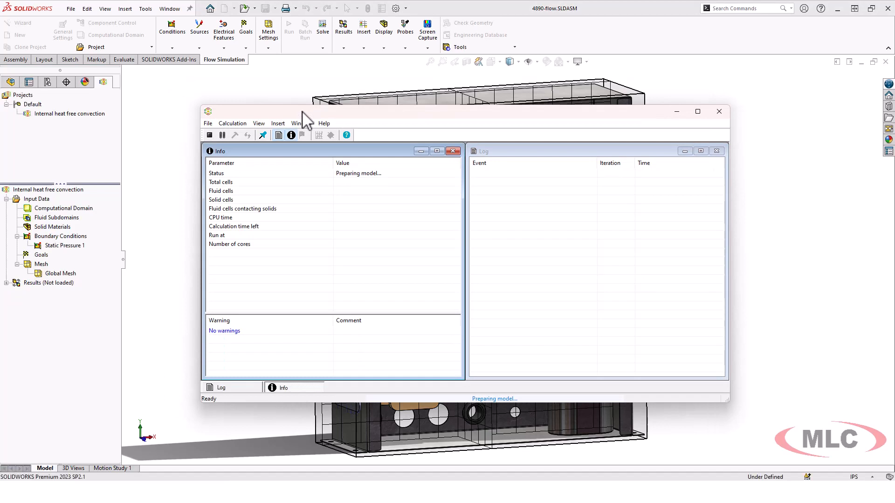
drag(302, 111, 293, 110)
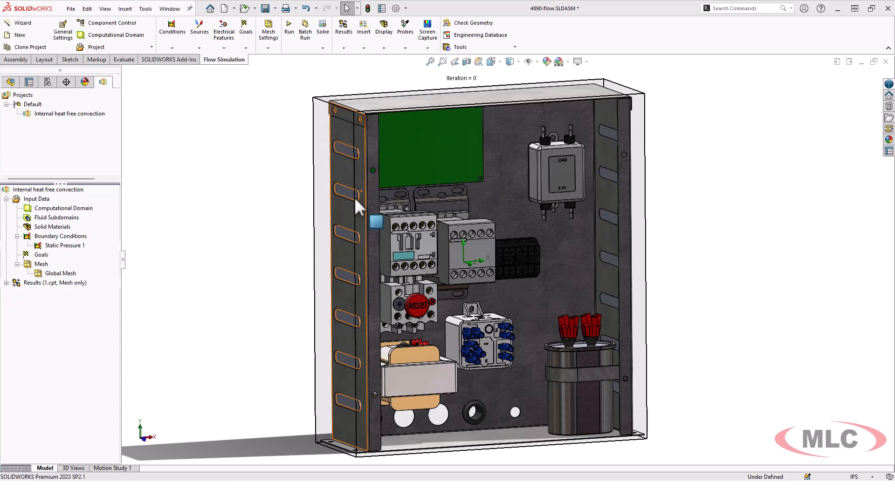
Read the total cell count in the results summary of the generated mesh and close the summary
right_click(61, 284)
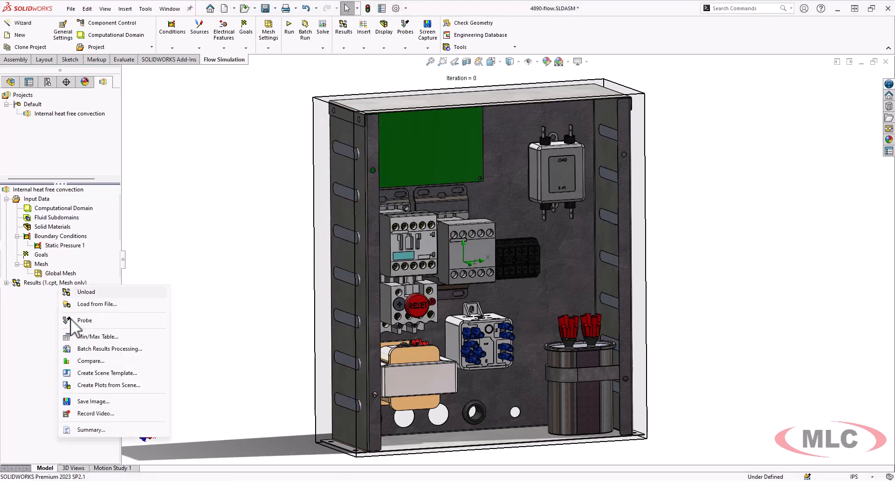
click(96, 429)
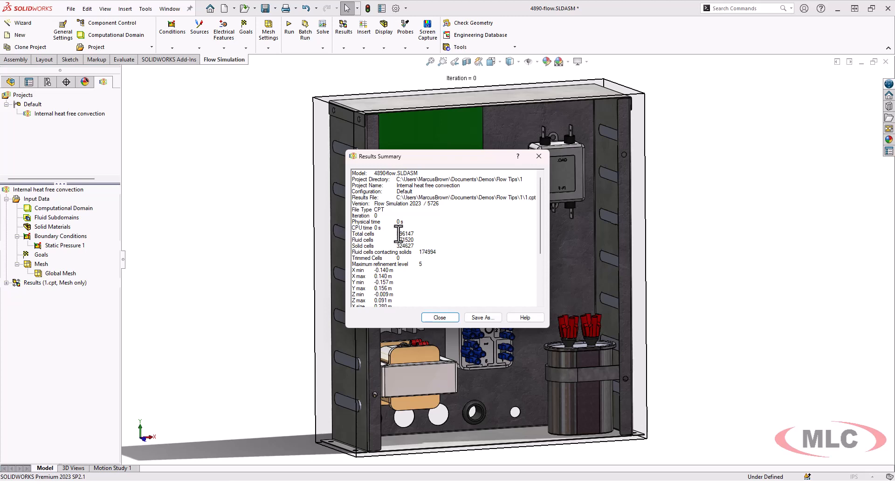
click(400, 233)
click(413, 234)
click(440, 319)
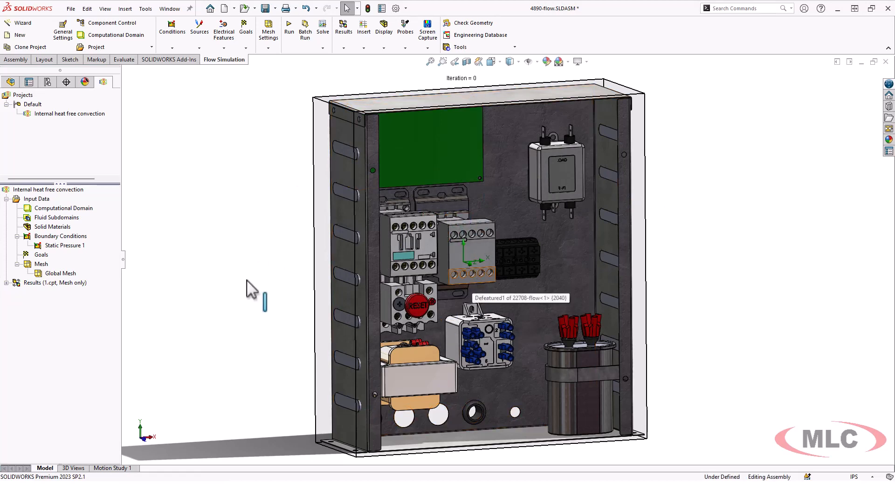
Create a cut plot on the Front Plane displaying the mesh, preview it, and offset it about 0.079 m
click(7, 283)
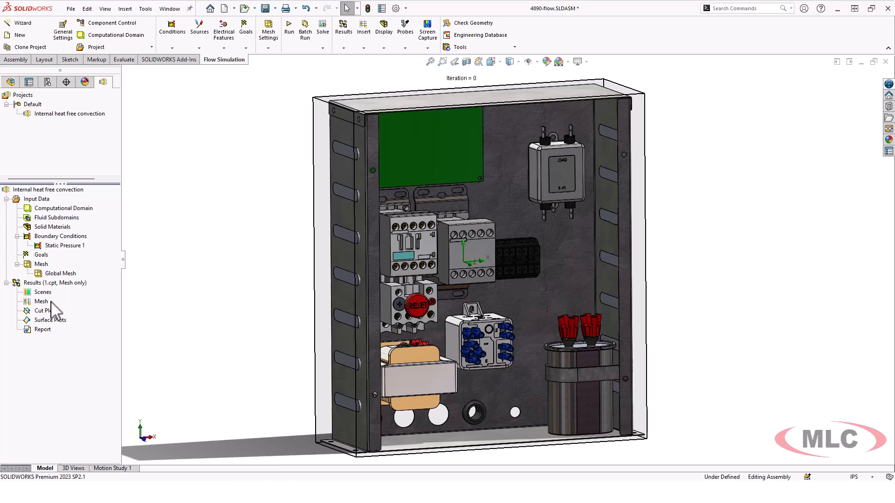
right_click(35, 315)
click(54, 320)
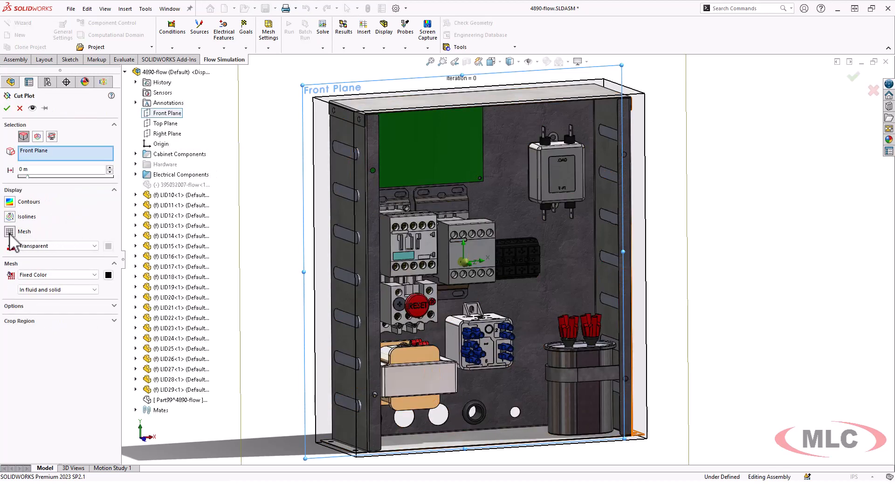
click(32, 109)
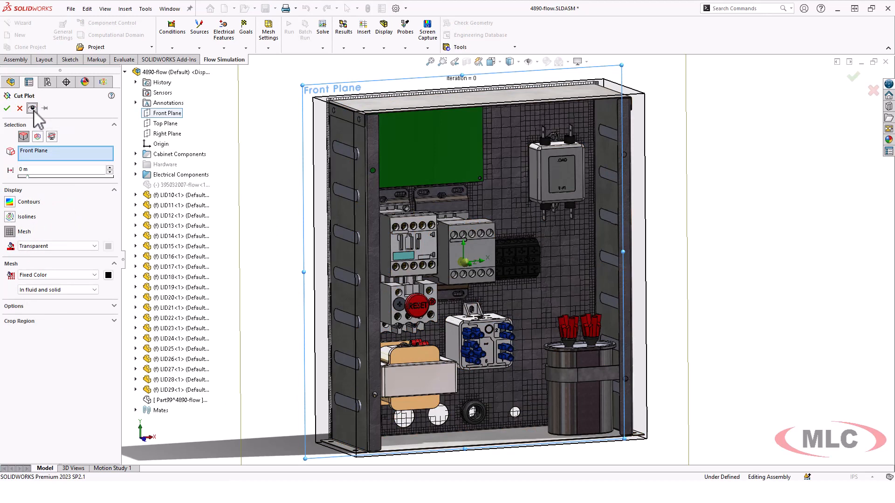
scroll(457, 273, down, 2)
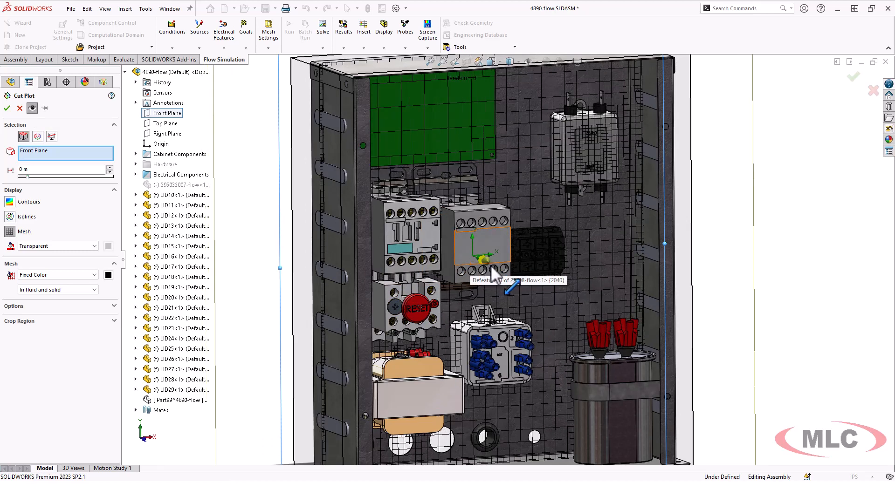
drag(491, 271, 511, 278)
Examine the mesh cells on the section around the contactors, their screw holes and the circuit board
scroll(421, 224, down, 7)
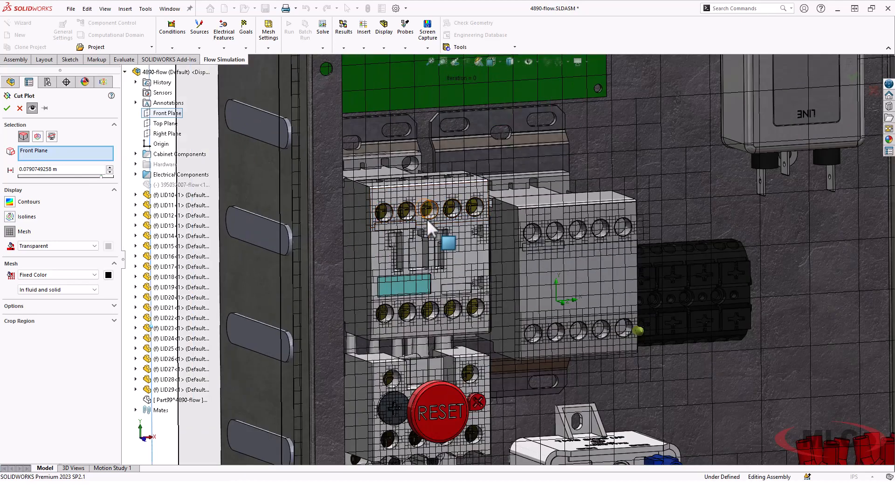
scroll(428, 222, down, 3)
middle_click(430, 272)
middle_drag(430, 272, 418, 273)
scroll(475, 287, up, 3)
scroll(653, 312, down, 1)
scroll(661, 314, up, 1)
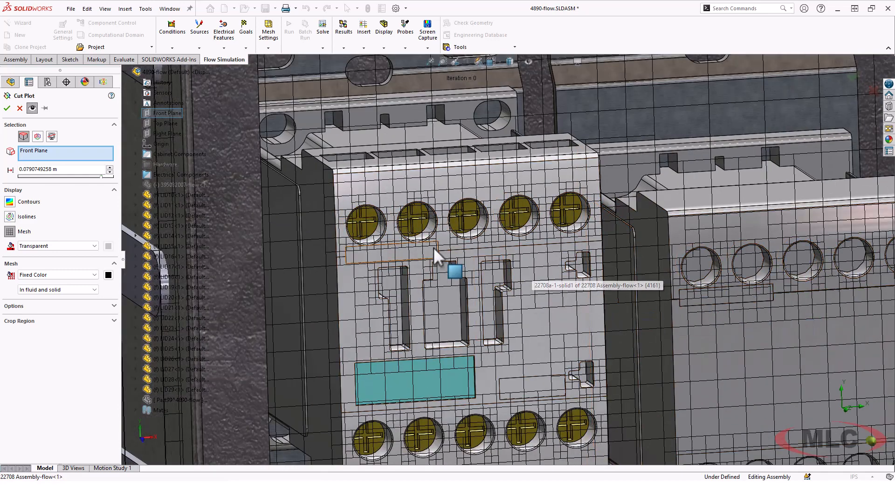
scroll(537, 256, up, 1)
scroll(537, 256, up, 5)
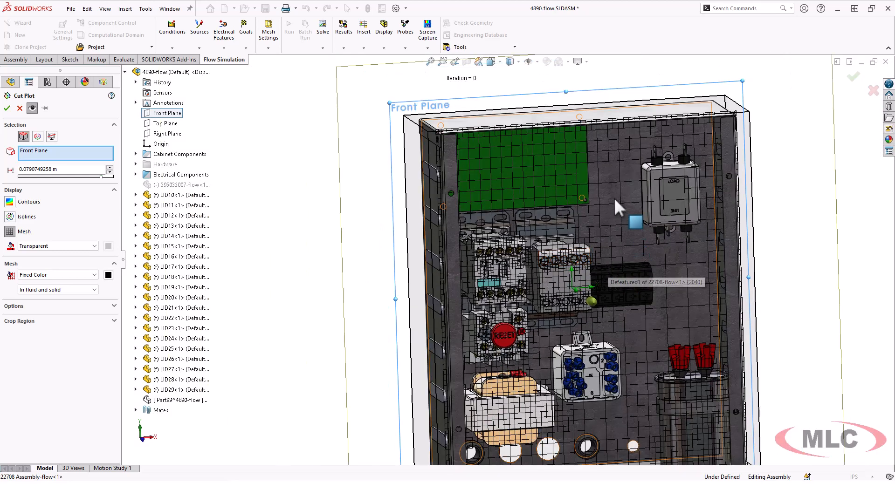
scroll(608, 178, down, 3)
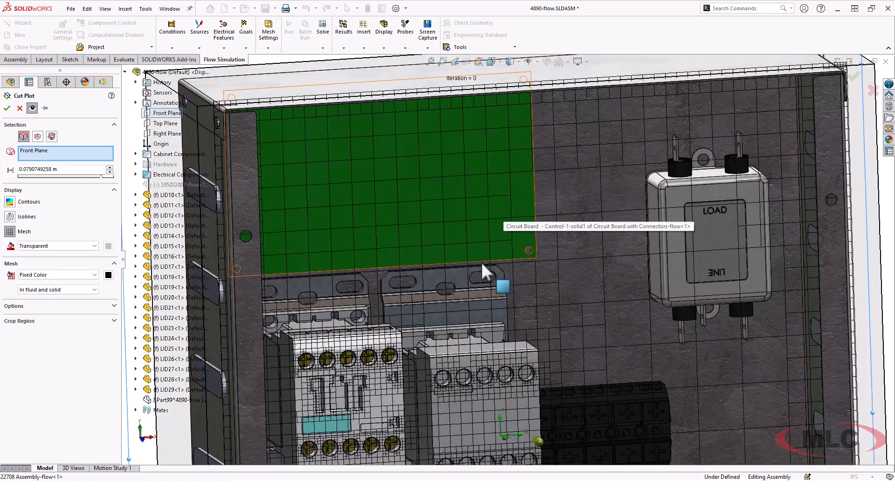
scroll(335, 400, down, 5)
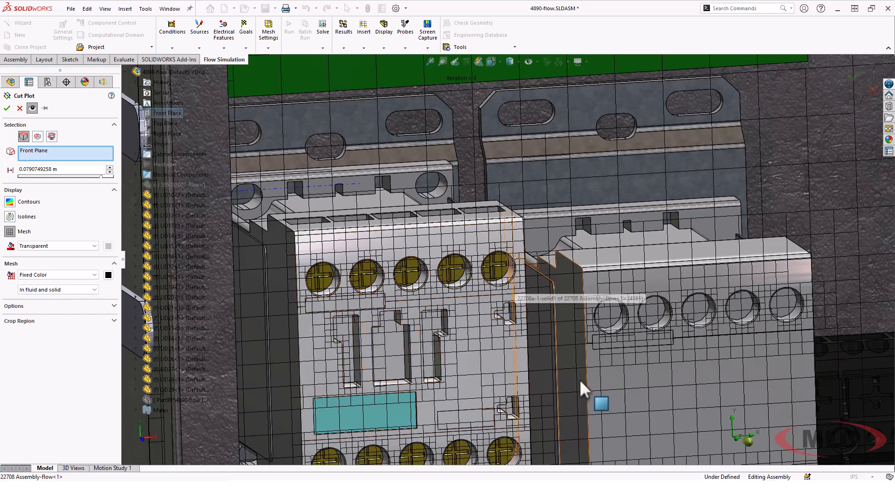
scroll(598, 390, up, 2)
ctrl+middle_drag(627, 356, 545, 229)
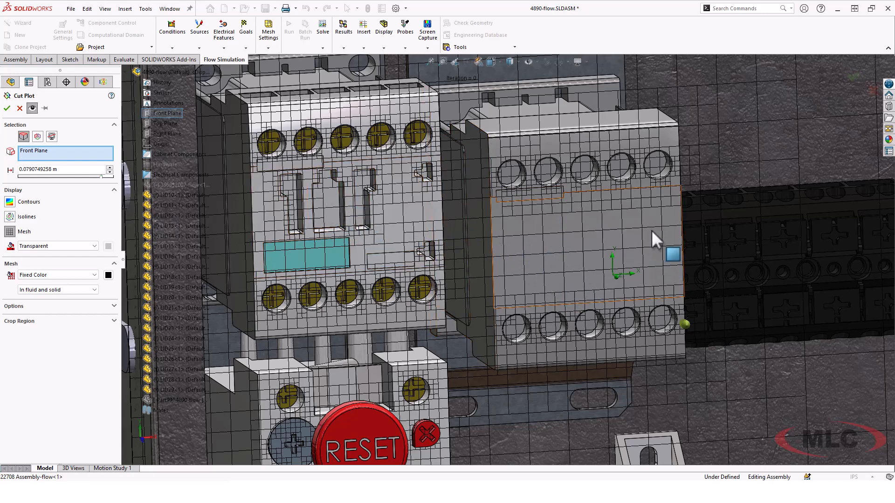
scroll(673, 226, up, 5)
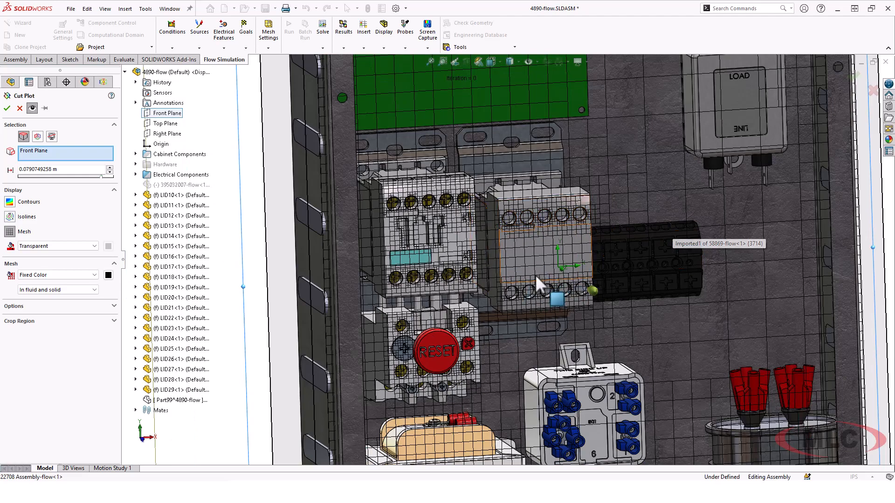
Move the cut plot to about 0.063 m from the Front Plane and examine the mesh at the side vent lids
scroll(535, 276, up, 4)
middle_drag(535, 273, 557, 275)
scroll(713, 211, down, 7)
middle_drag(684, 234, 718, 237)
drag(283, 445, 216, 424)
middle_drag(548, 334, 517, 322)
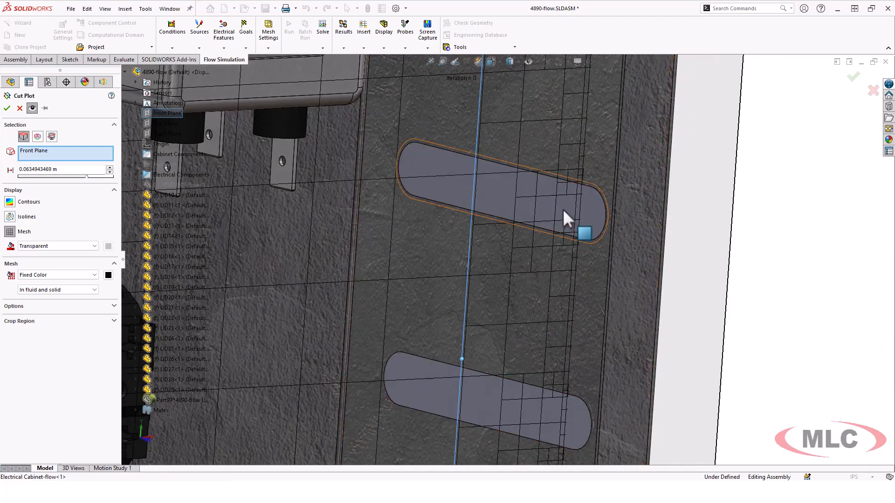
scroll(563, 210, down, 4)
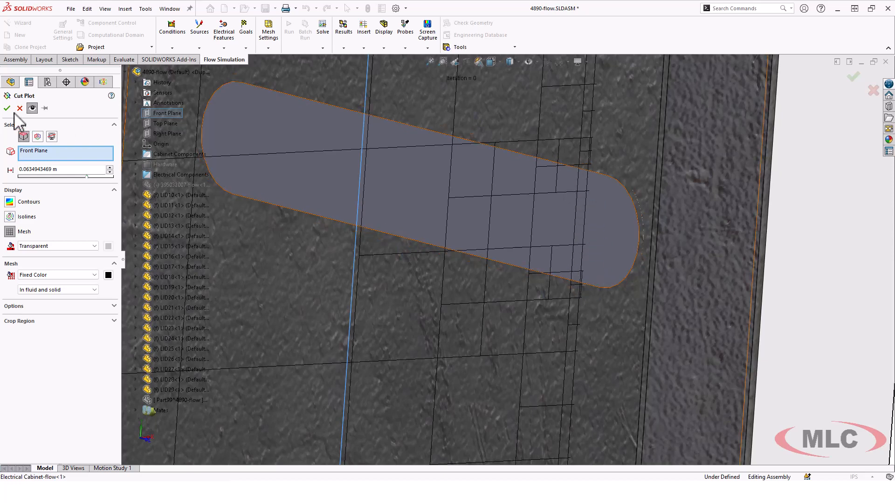
Review the mesh section across the whole cabinet and accept the cut plot
key(f)
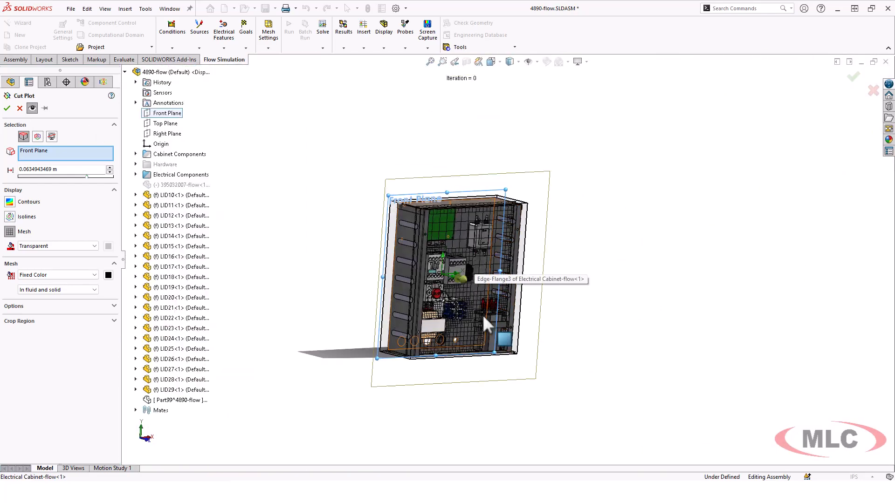
middle_drag(483, 317, 442, 318)
scroll(408, 281, up, 5)
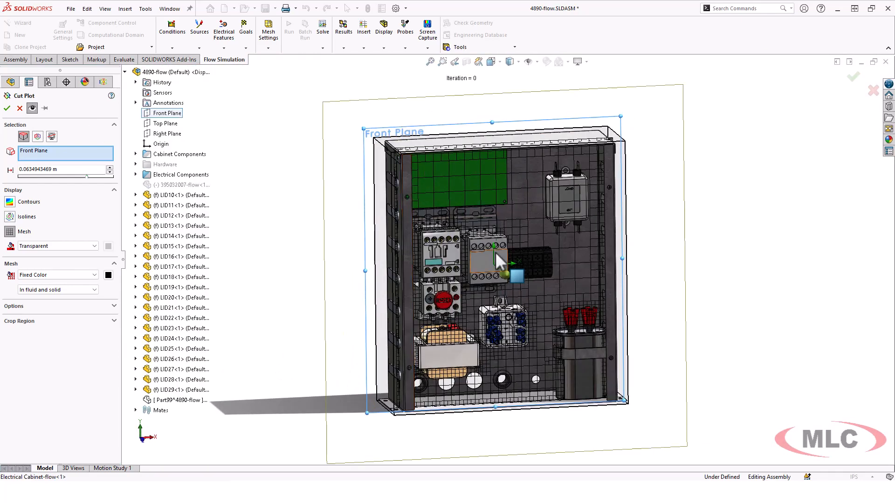
click(7, 109)
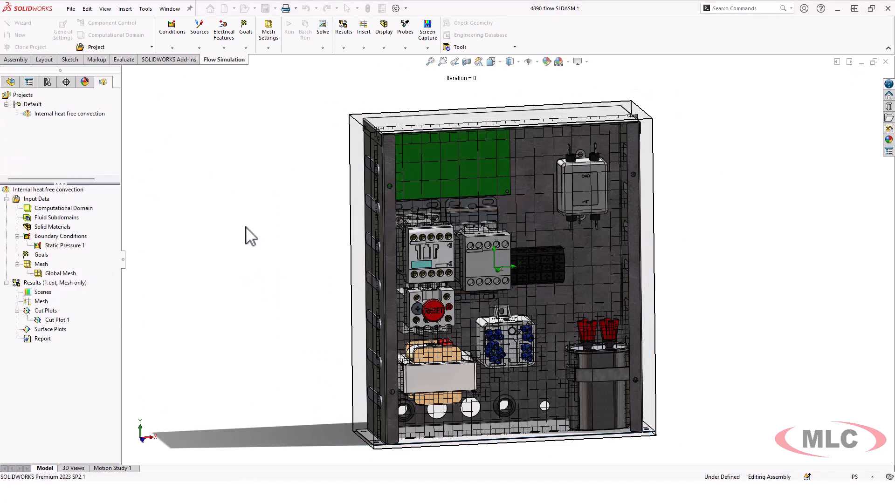
Reopen the global mesh settings to edit the channel and advanced refinement levels
right_click(47, 273)
click(75, 277)
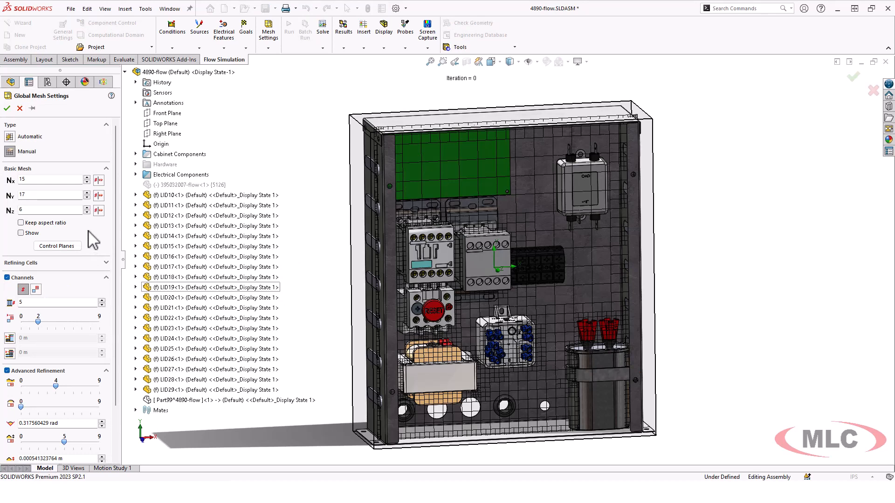
scroll(93, 240, down, 3)
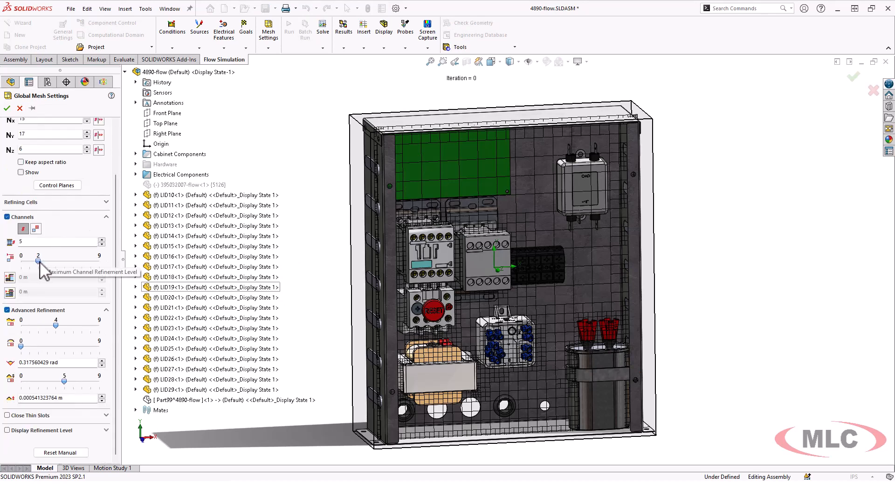
Try a maximum channel refinement level of 3, review the vents and components, and set it back to 2
drag(38, 262, 47, 262)
middle_drag(594, 250, 607, 236)
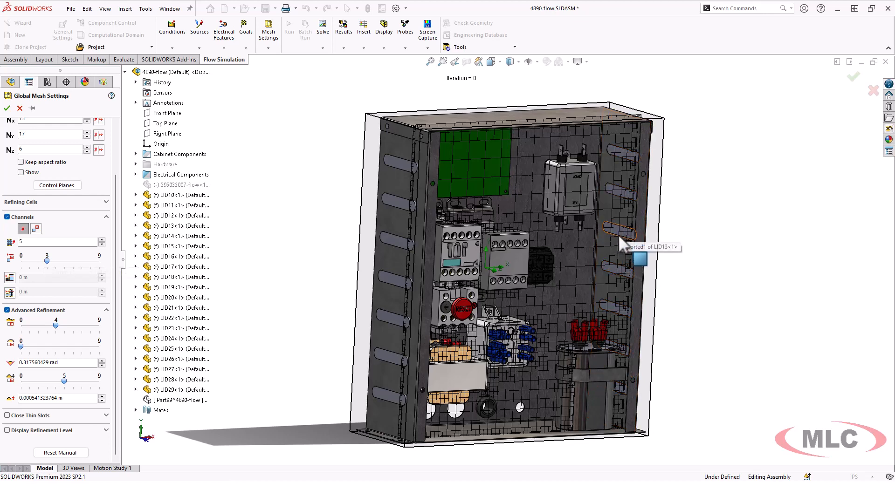
middle_drag(603, 256, 566, 236)
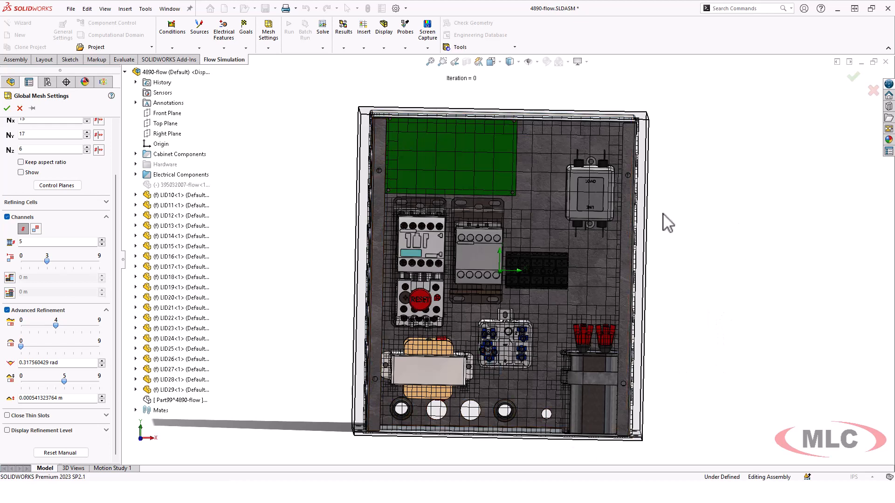
mouse_move(673, 296)
middle_down()
mouse_move(679, 285)
mouse_move(685, 291)
middle_up()
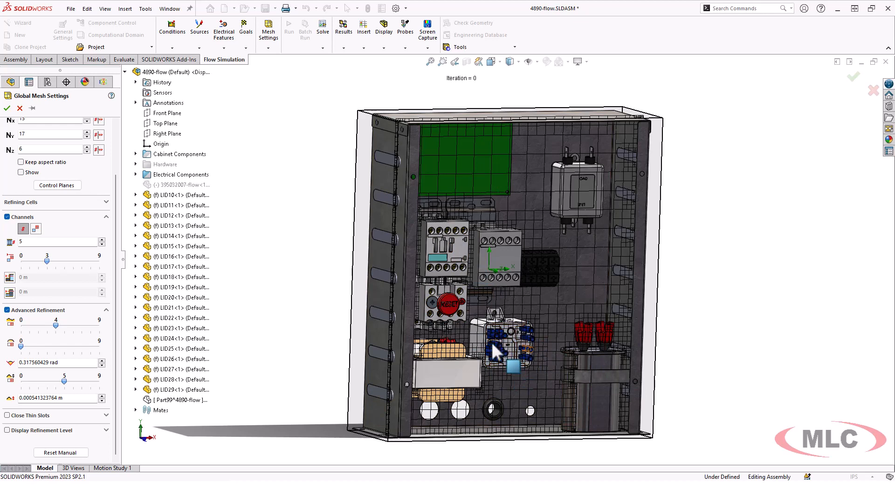
drag(47, 261, 41, 262)
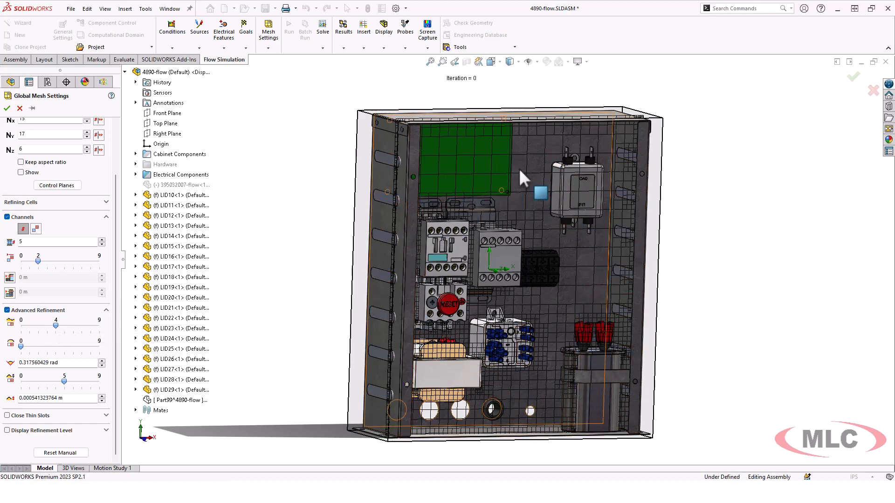
Set small solid feature and tolerance refinement to 0 and fluid cell refinement to 1, and accept the global mesh settings
drag(56, 326, 21, 327)
drag(65, 384, 22, 383)
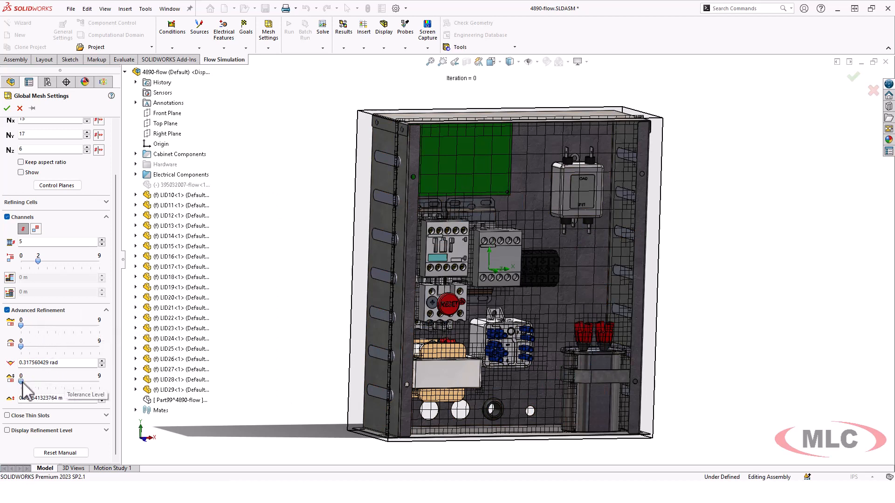
click(29, 204)
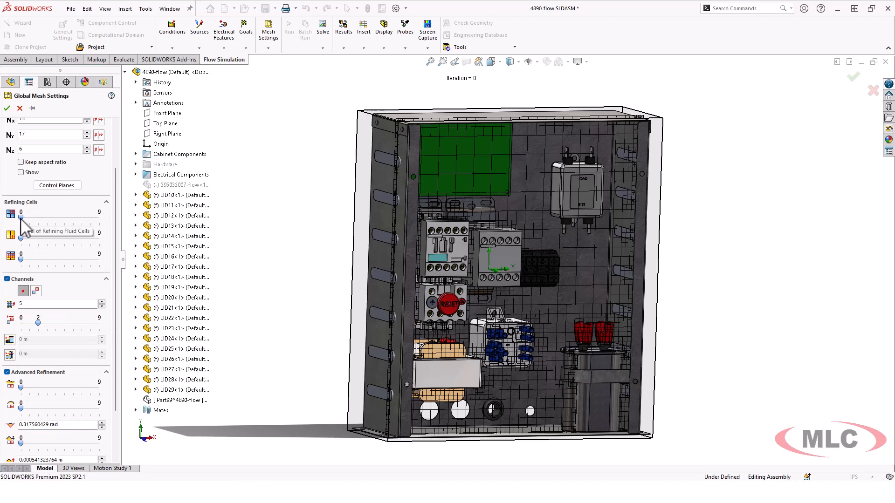
drag(21, 219, 27, 223)
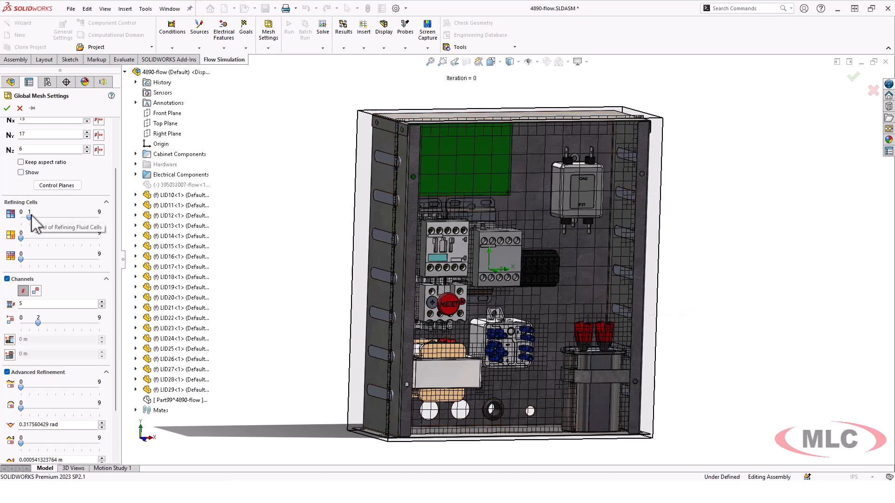
click(7, 108)
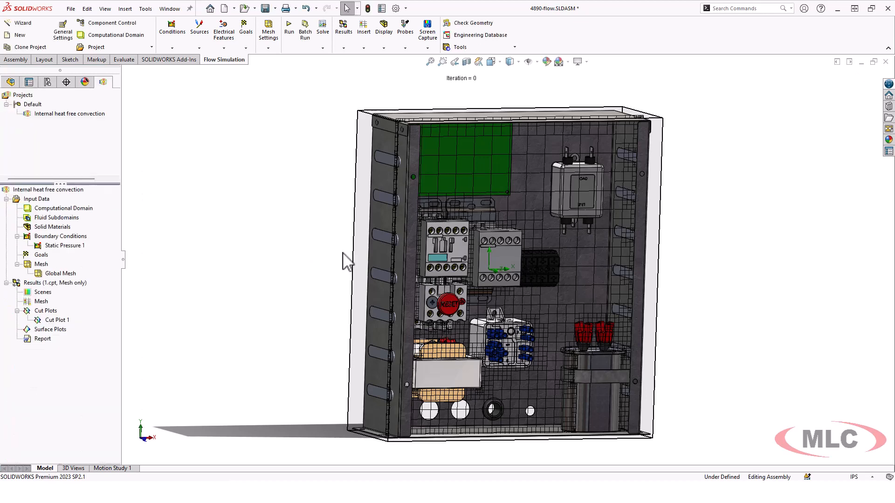
Insert a local mesh and select all the lid components from LID10 through LID29 as its region
middle_drag(347, 263, 639, 191)
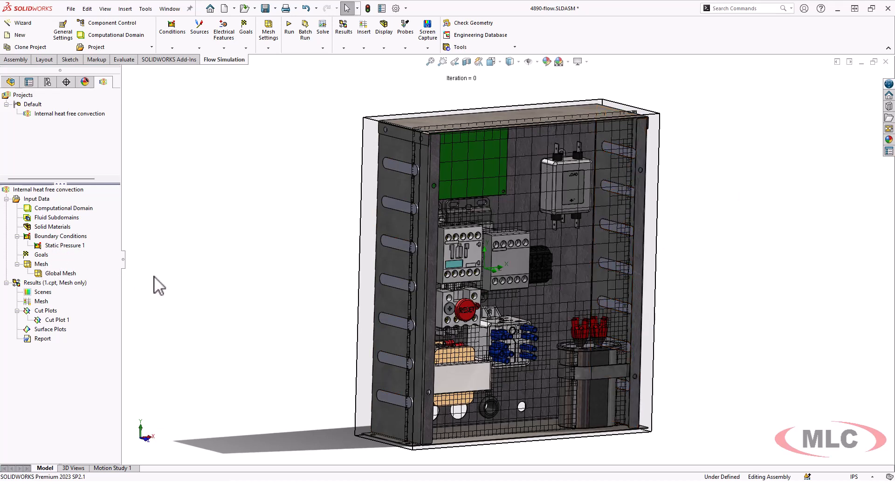
right_click(40, 265)
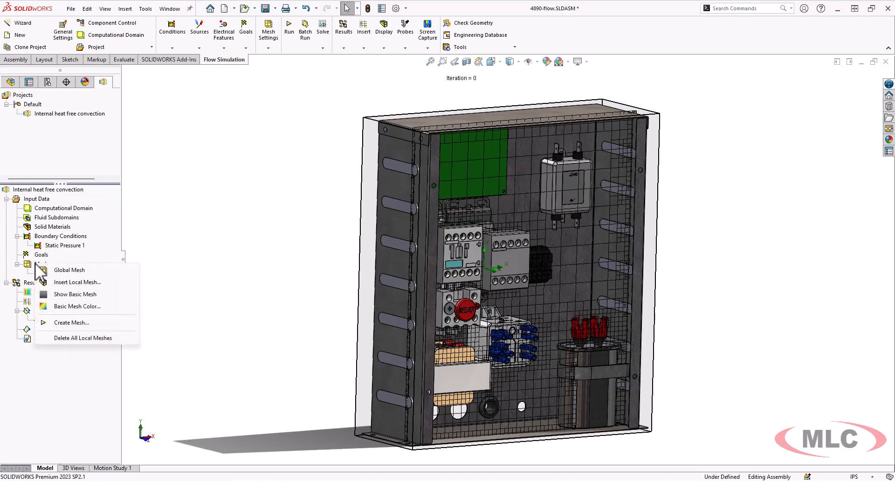
click(82, 282)
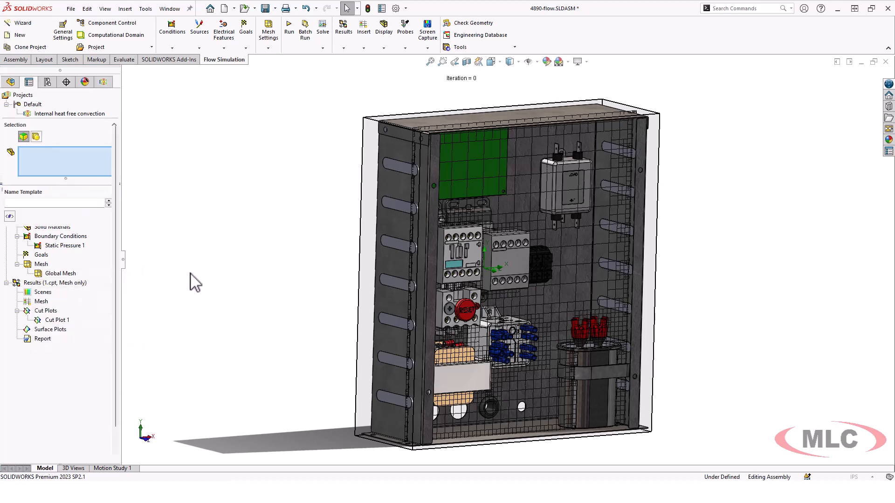
click(177, 195)
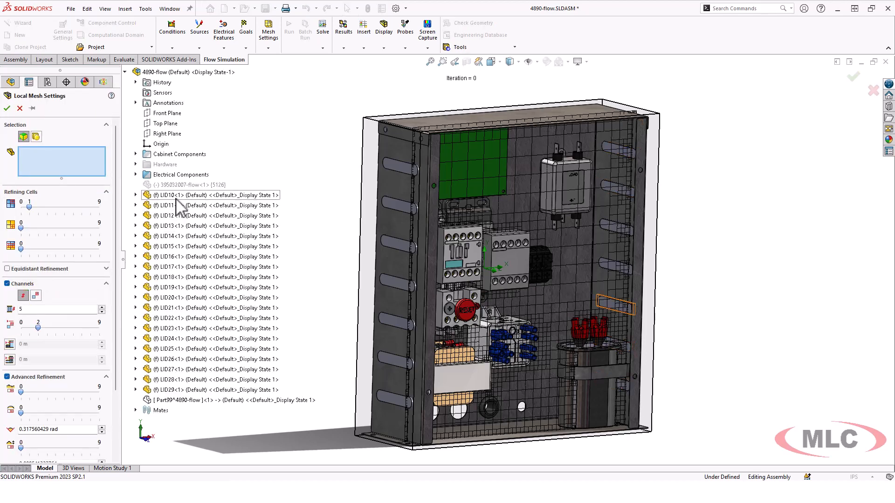
shift+click(169, 390)
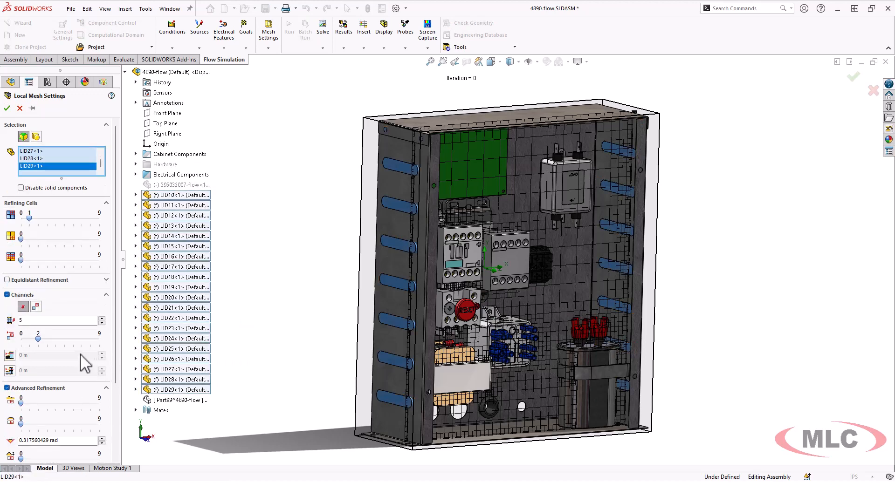
Set the local mesh to 7 cells across channels, maximum channel refinement level 3 and fluid cell refinement 0, and accept it
double_click(33, 320)
text(7)
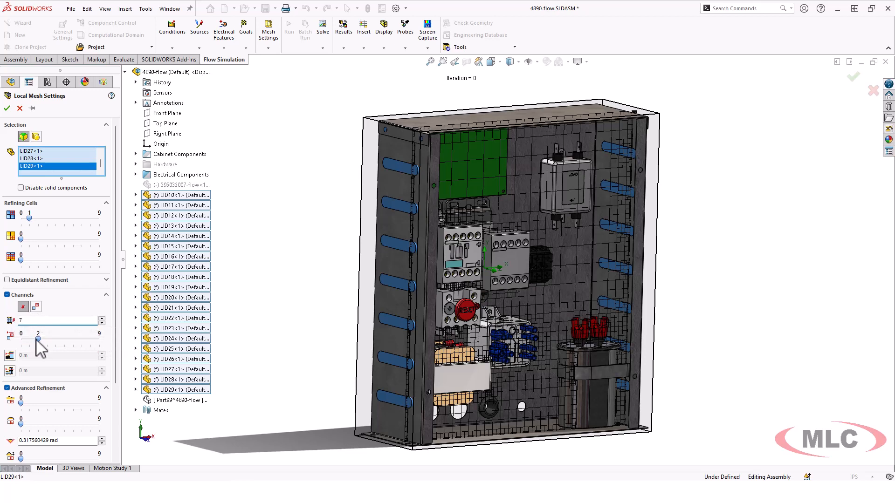
drag(38, 339, 47, 339)
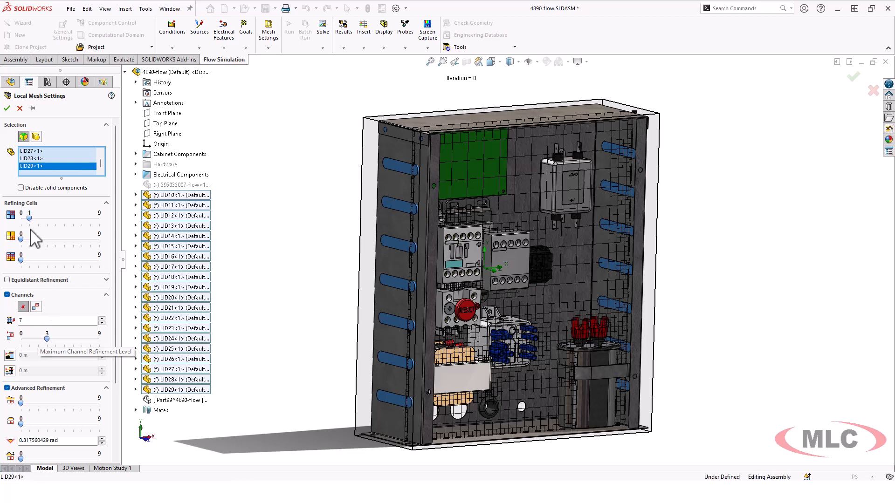
drag(29, 218, 20, 218)
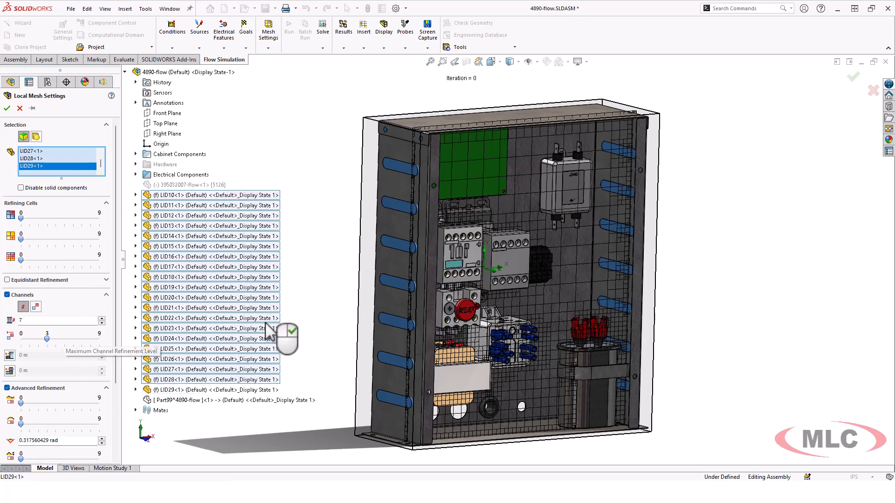
middle_drag(321, 396, 411, 415)
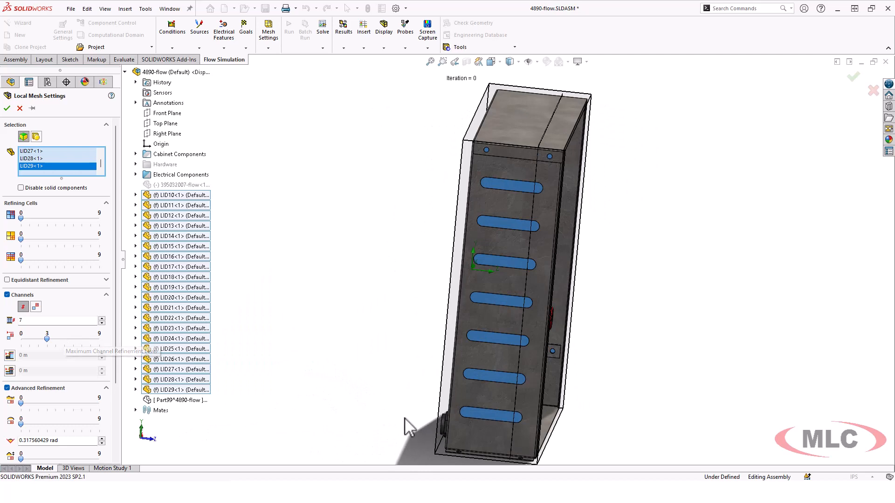
middle_drag(416, 416, 356, 408)
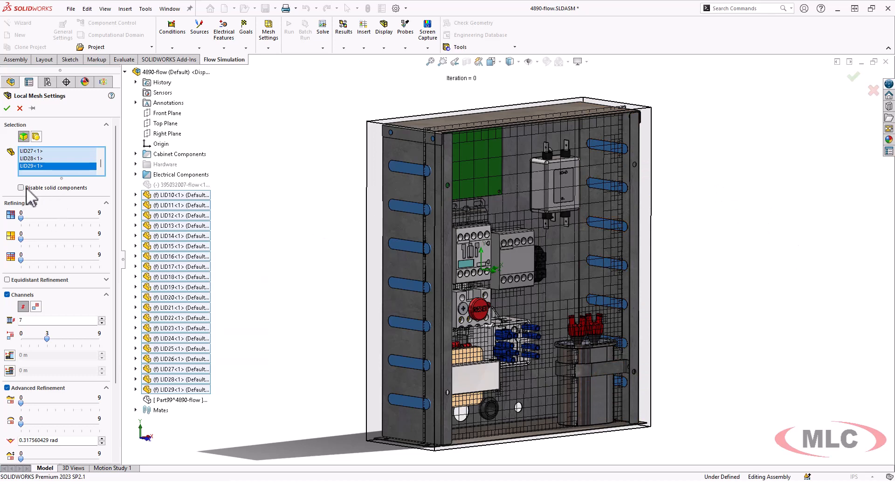
click(7, 109)
Run the project with only meshing enabled and solving disabled to regenerate the mesh
middle_drag(722, 281, 376, 317)
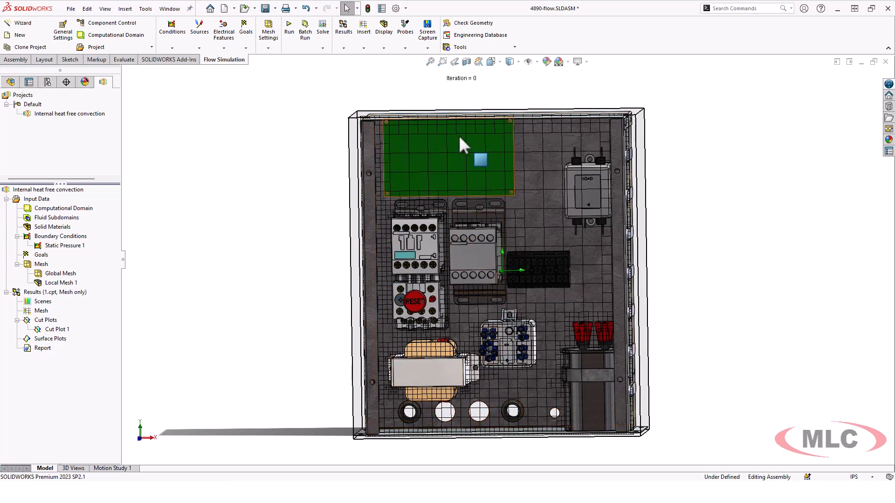
middle_drag(452, 180, 450, 209)
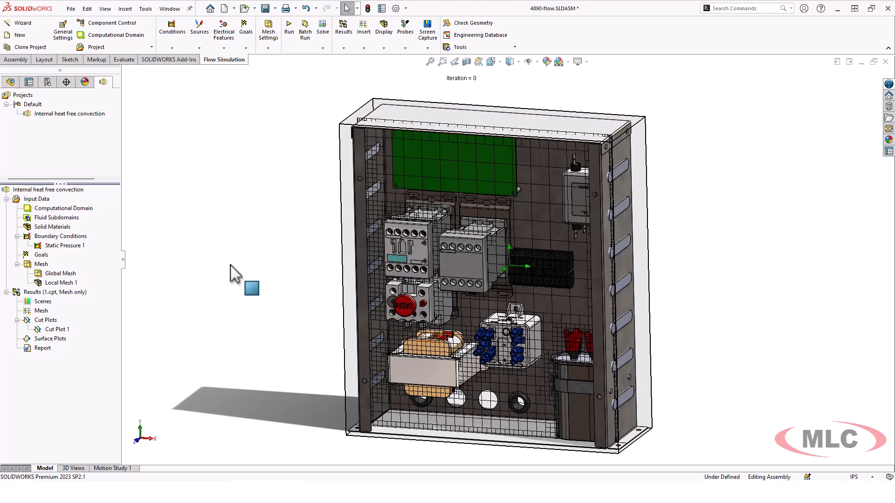
click(290, 32)
click(353, 210)
drag(391, 174, 250, 135)
click(213, 160)
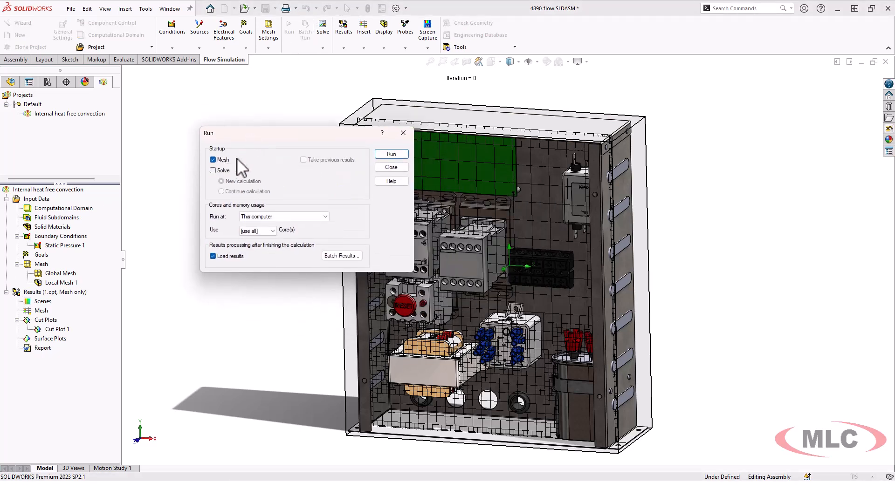
click(392, 155)
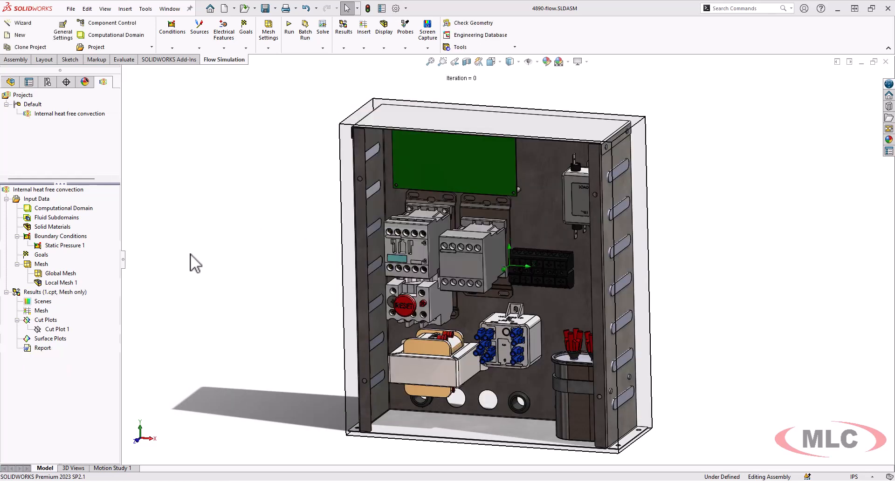
Review the cell counts in the results summary for the regenerated mesh, and close the summary
right_click(65, 294)
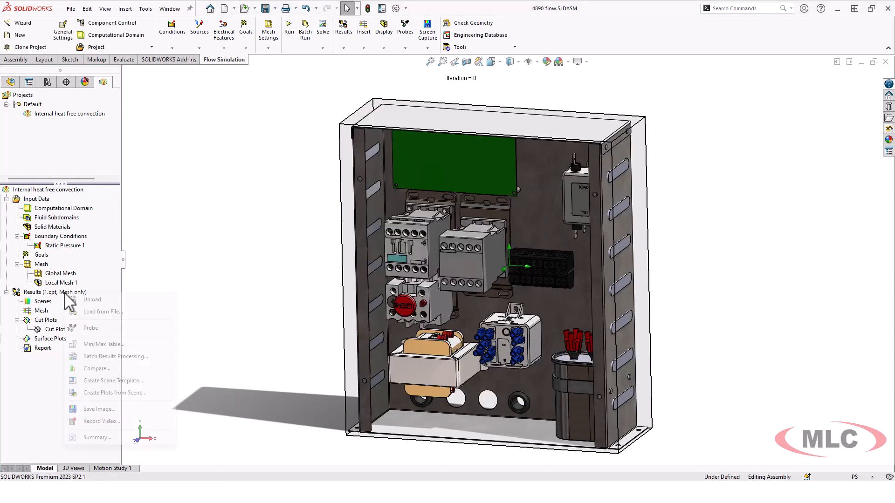
click(93, 438)
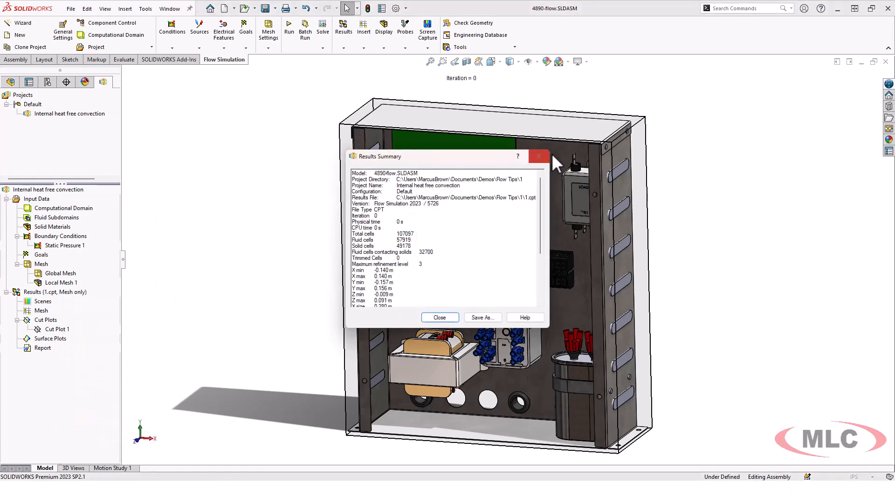
click(539, 156)
Show the mesh cut plot and examine the refinement around the cabinet's side vent lids up close
right_click(60, 329)
click(87, 353)
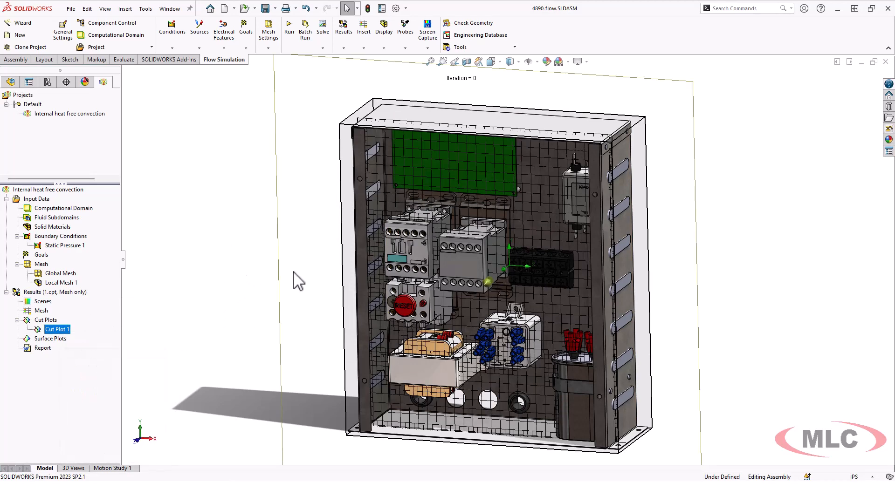
middle_drag(285, 277, 321, 256)
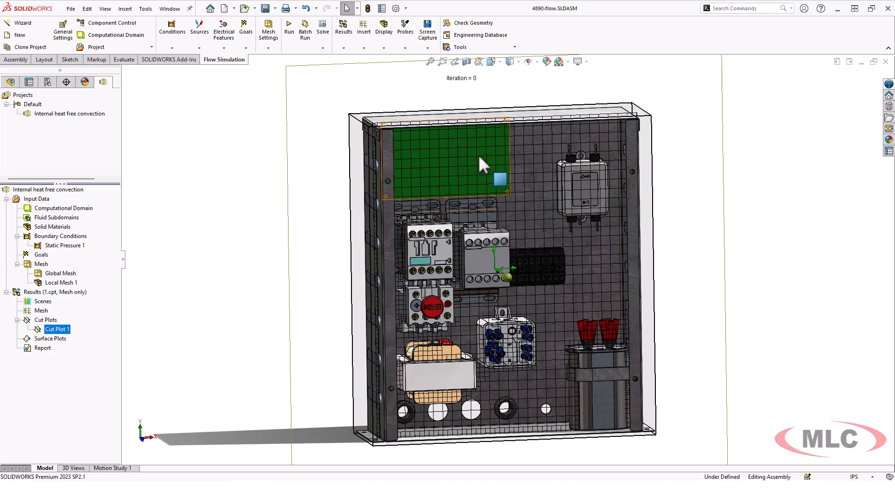
middle_drag(288, 275, 313, 279)
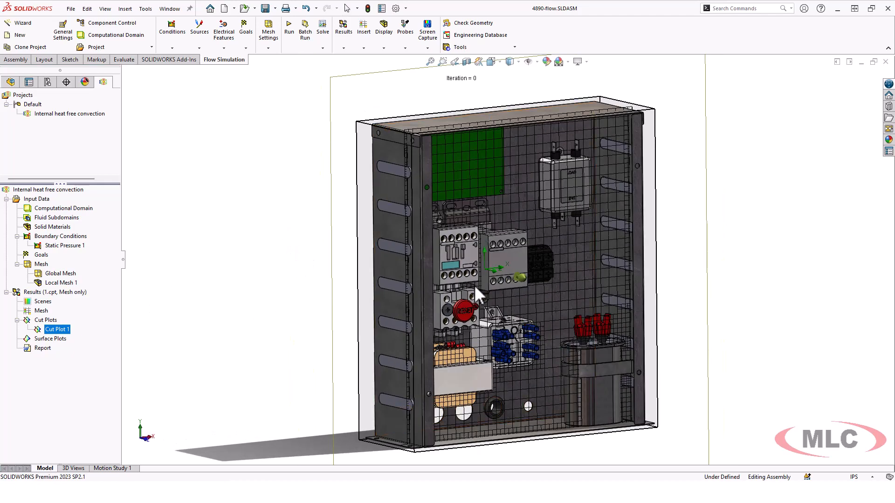
scroll(541, 275, down, 4)
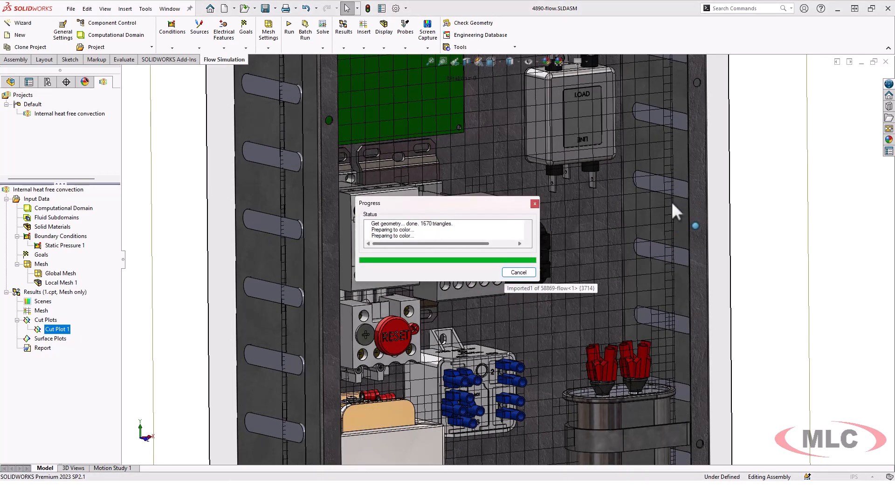
scroll(657, 196, down, 8)
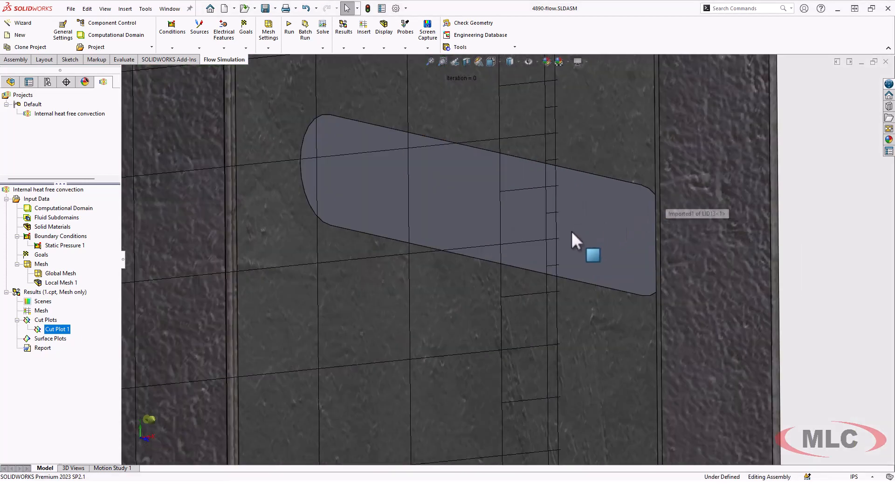
scroll(554, 220, up, 3)
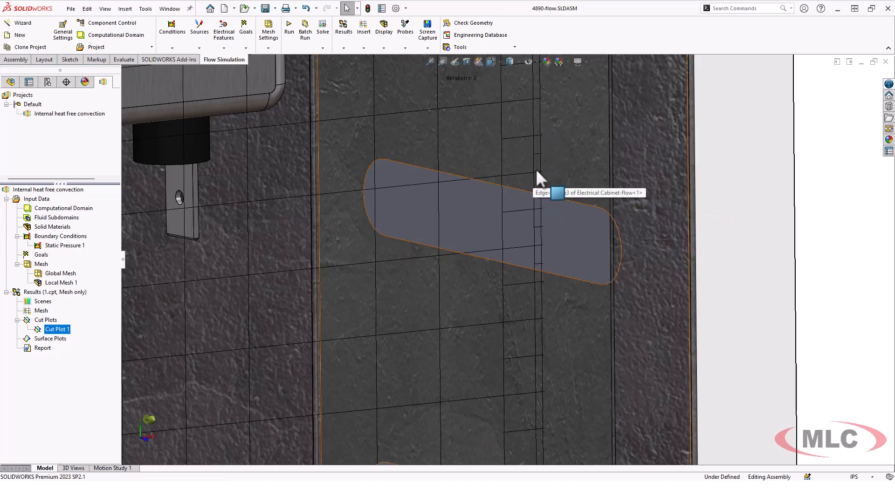
scroll(536, 159, up, 1)
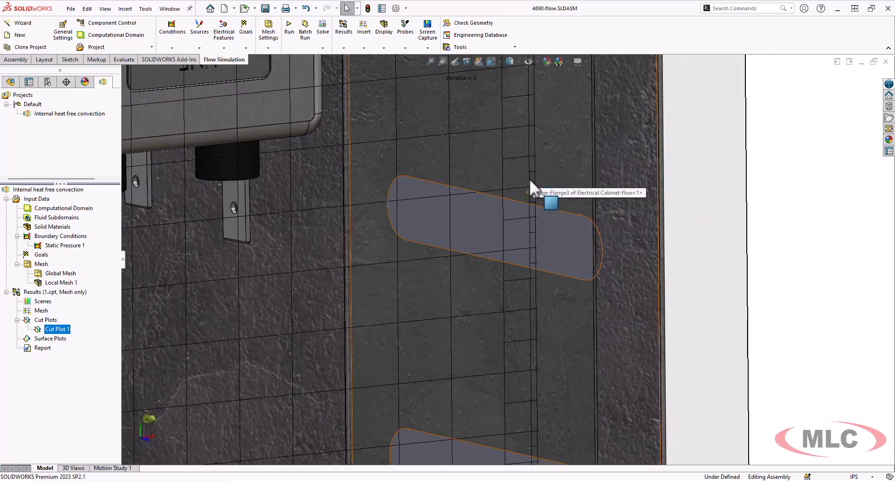
scroll(531, 182, down, 2)
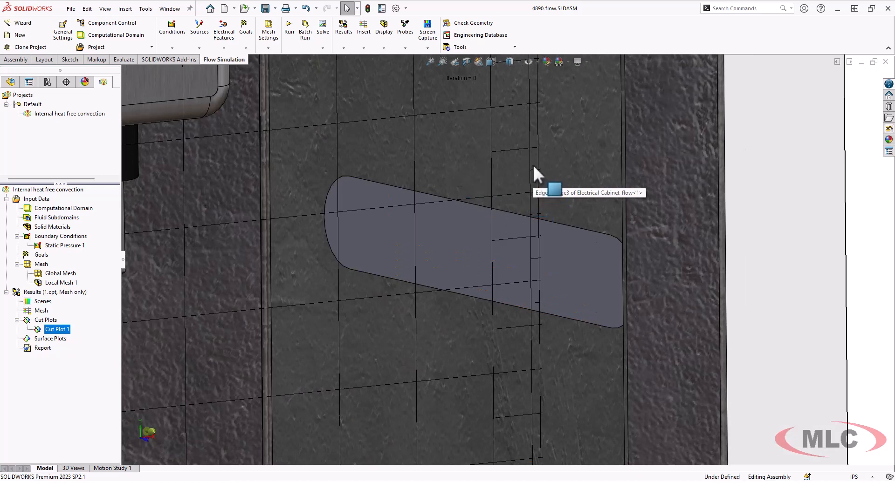
scroll(535, 183, up, 5)
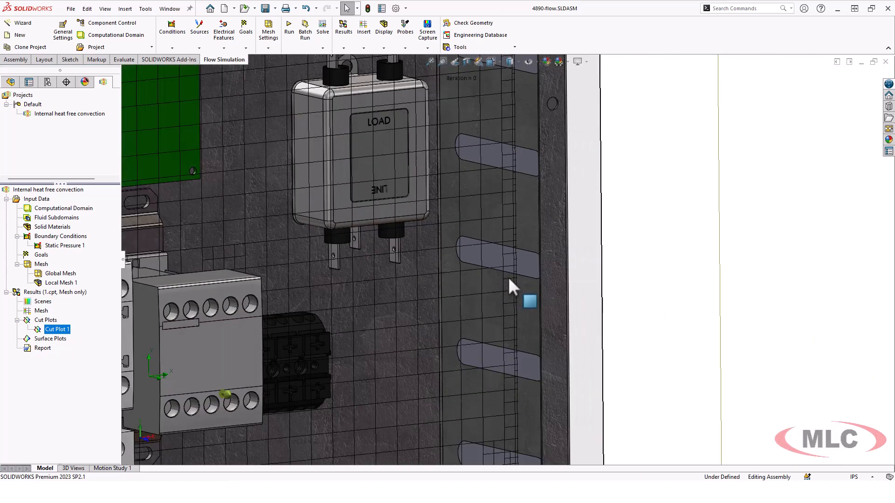
scroll(509, 279, up, 5)
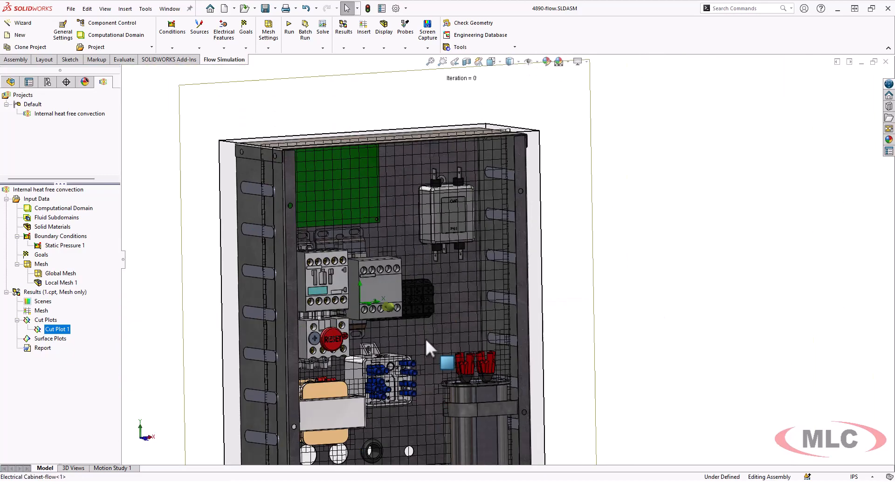
Examine the mesh around the relay, transformer and neighbouring components, and return to a view of the whole cabinet
scroll(438, 373, down, 8)
middle_drag(485, 369, 507, 345)
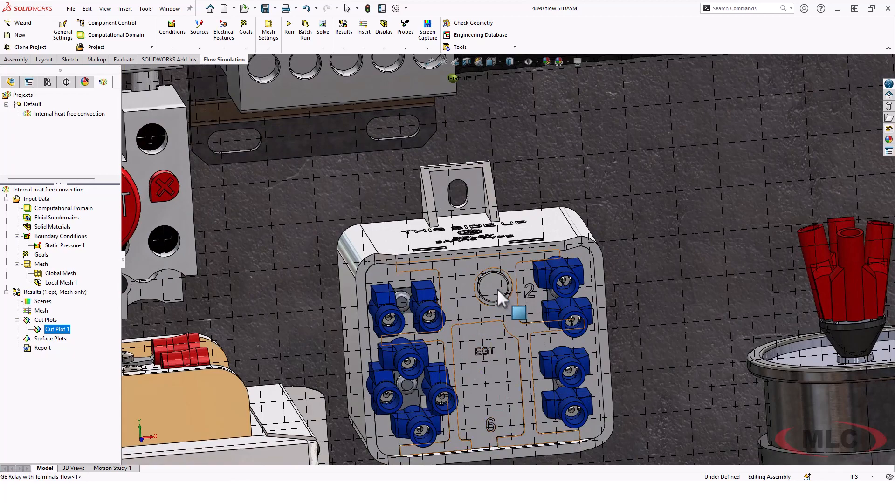
scroll(471, 329, up, 4)
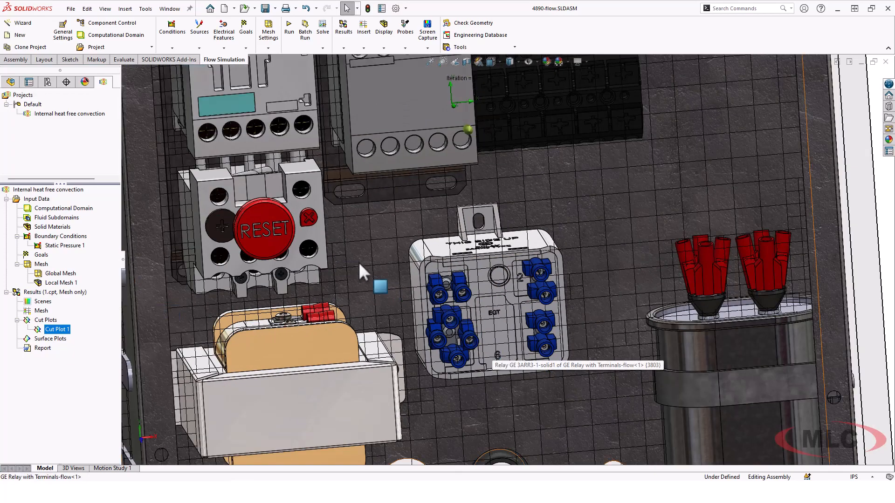
scroll(356, 260, up, 4)
scroll(725, 220, up, 2)
middle_drag(725, 220, 682, 308)
scroll(677, 284, up, 2)
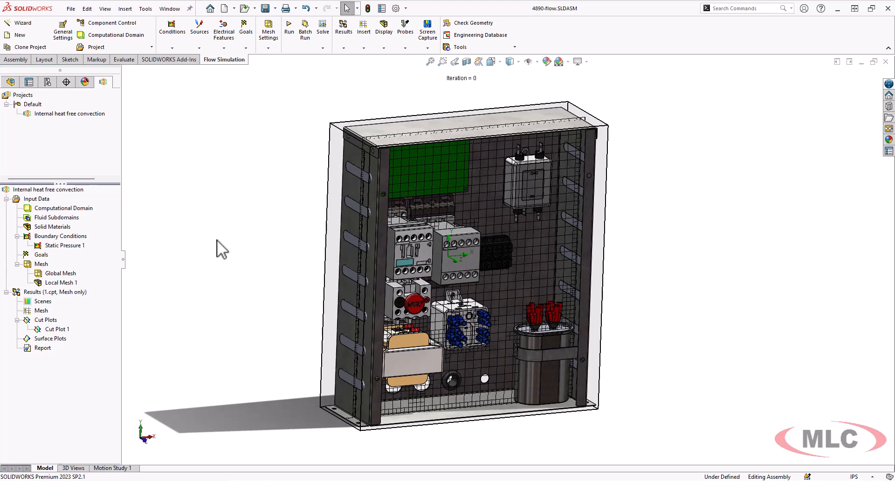
middle_drag(289, 146, 276, 163)
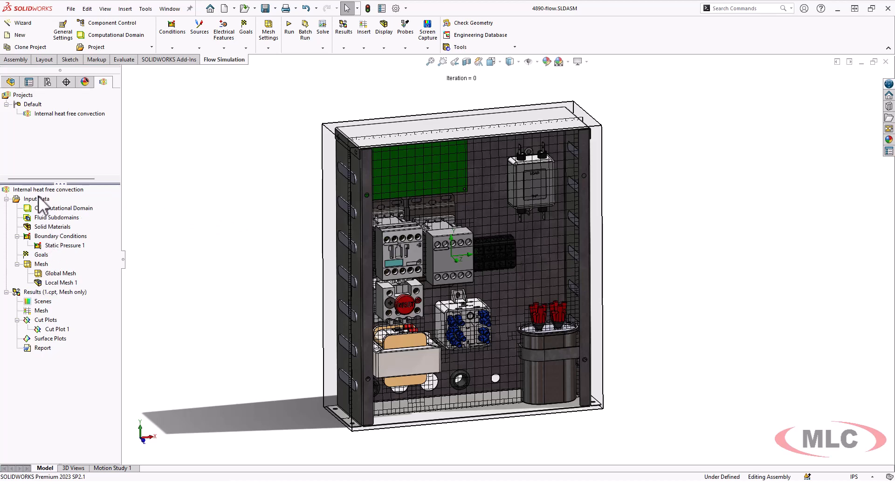
Customize the analysis tree to include the Heat Sources and Fans entries
right_click(55, 190)
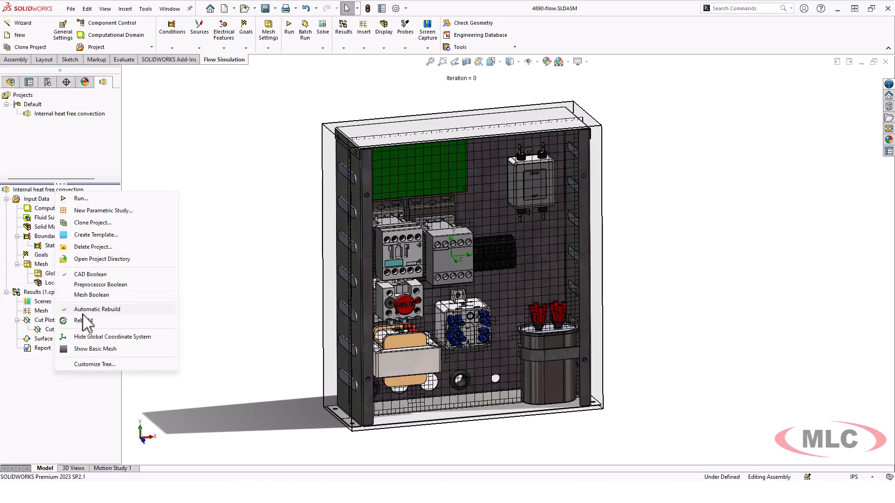
click(104, 365)
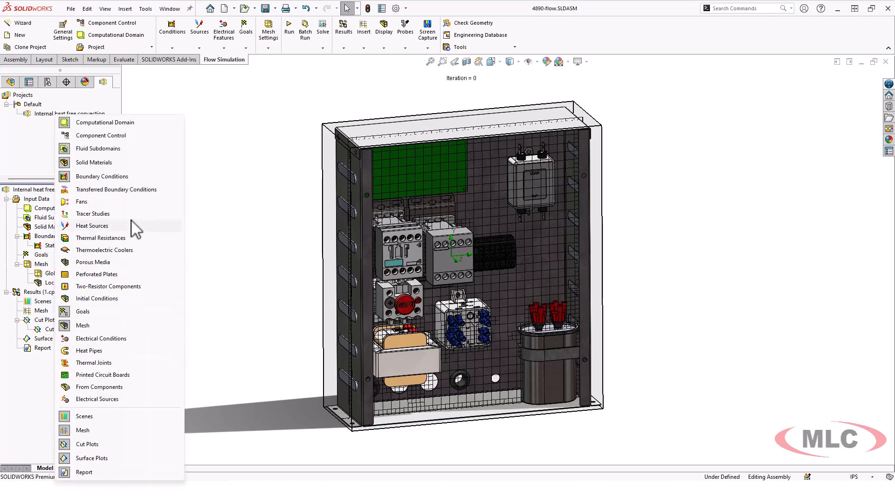
click(104, 227)
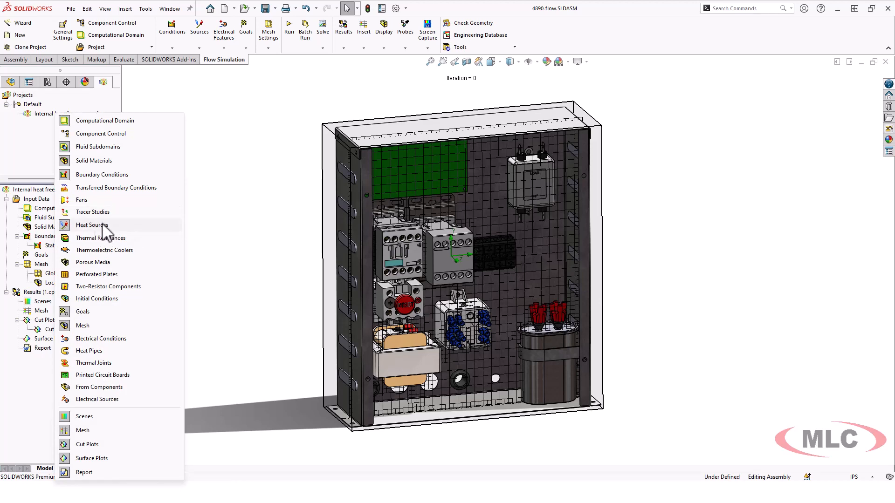
click(97, 200)
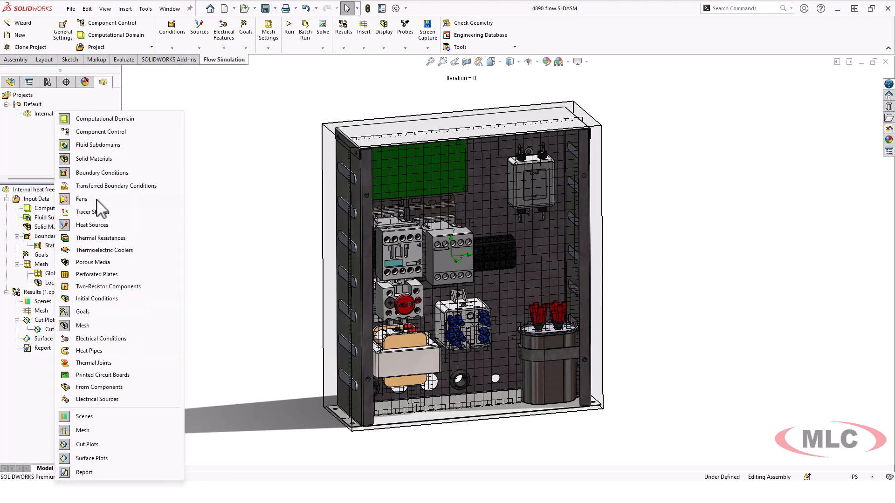
click(225, 219)
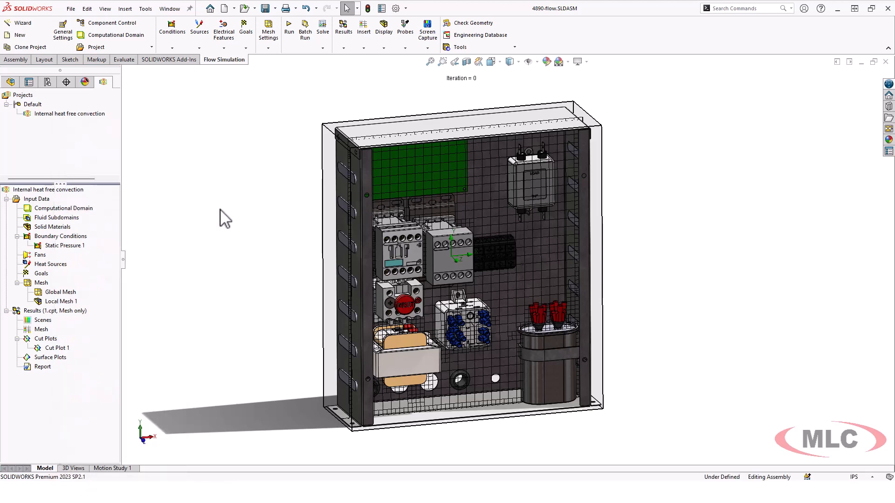
Add a volume heat source to the transformer with a heat generation rate of 100 W
right_click(50, 265)
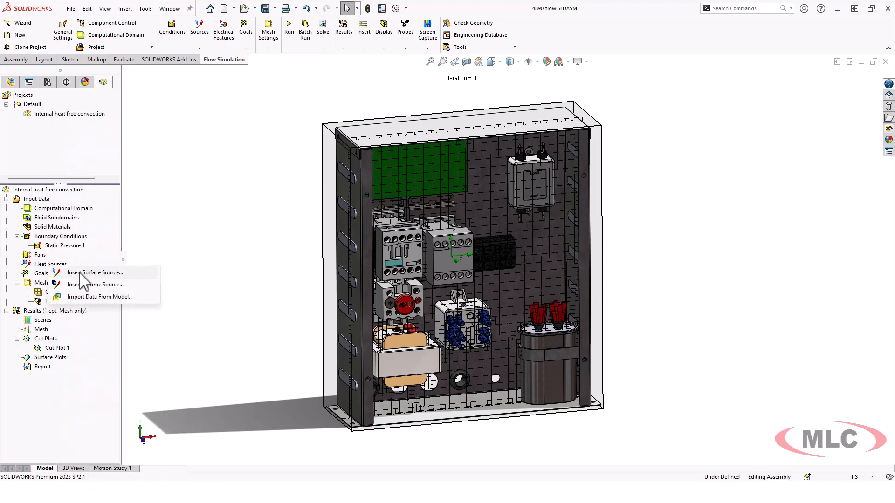
click(89, 285)
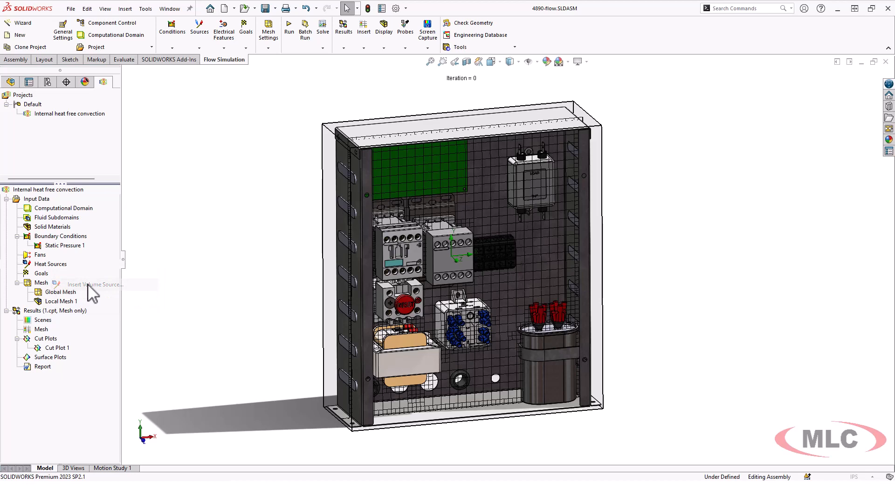
click(418, 364)
click(44, 235)
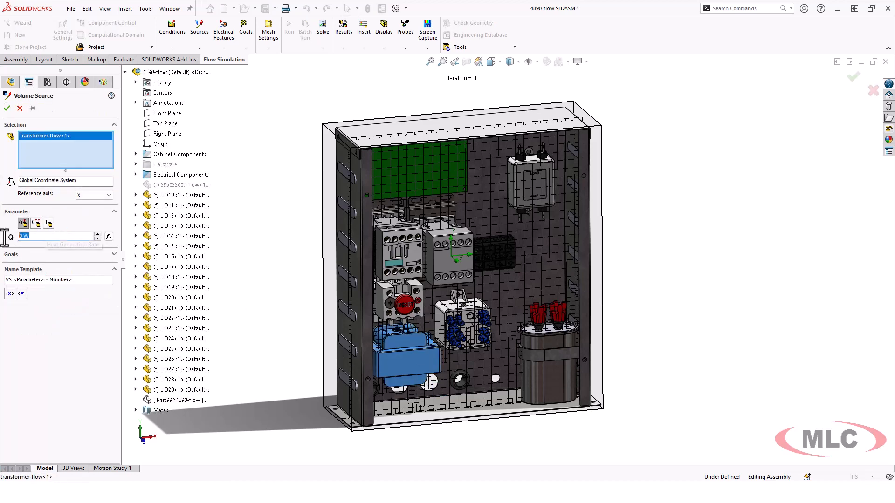
text(100)
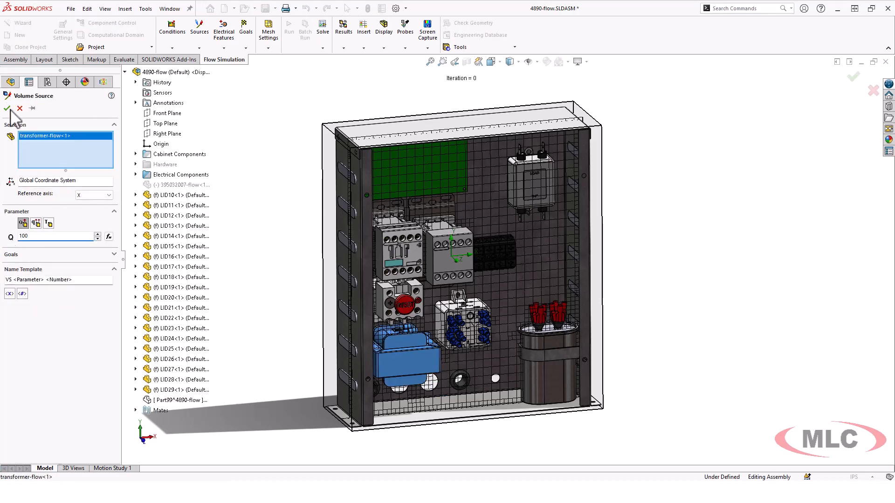
click(7, 108)
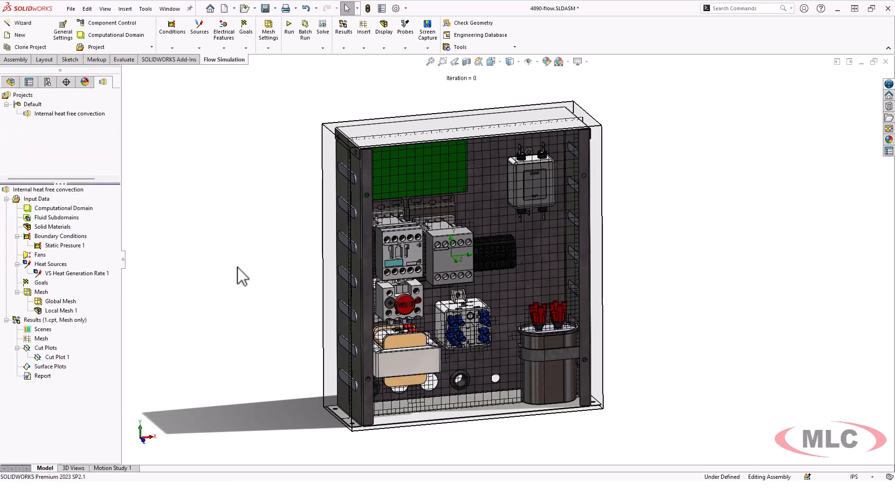
middle_drag(276, 284, 276, 285)
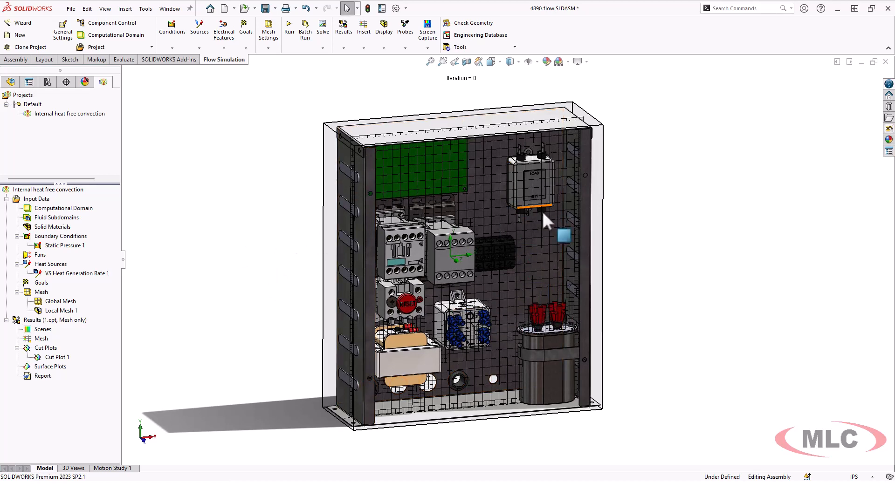
scroll(543, 209, down, 3)
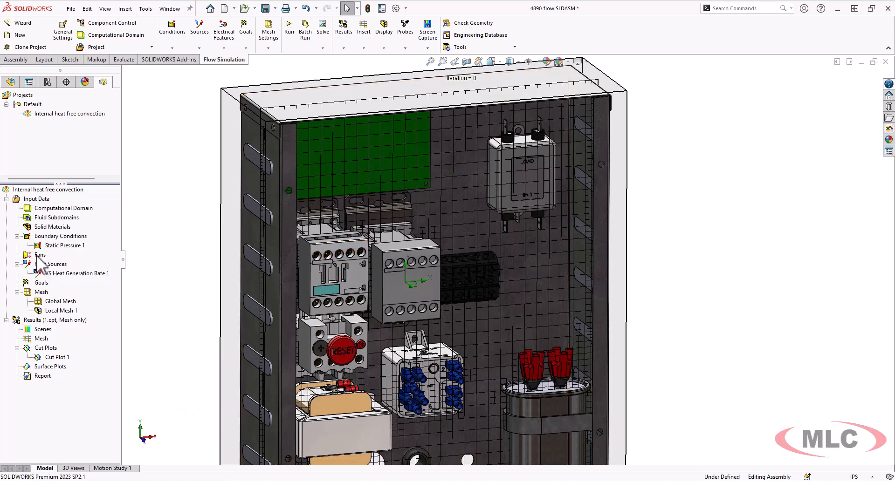
middle_drag(471, 348, 469, 351)
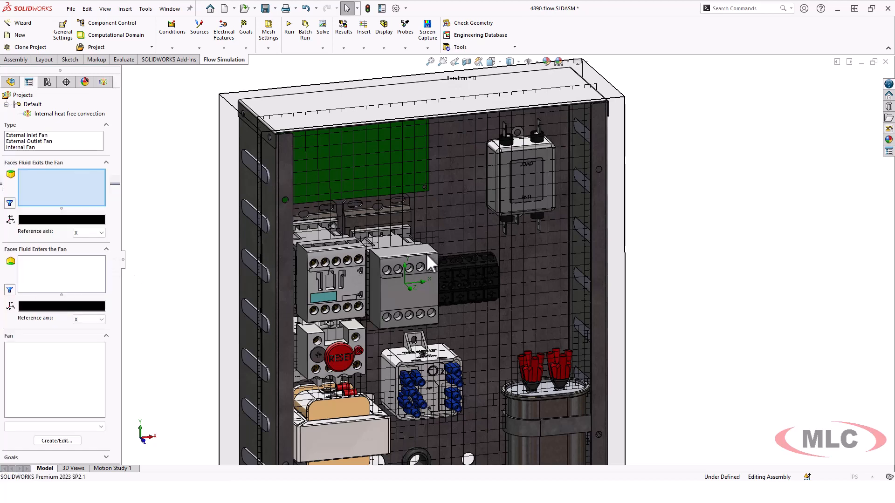
click(37, 135)
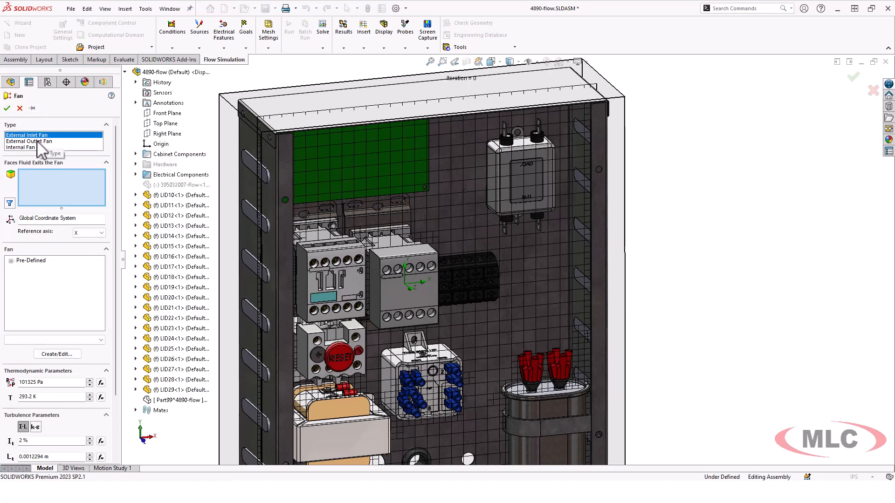
click(408, 255)
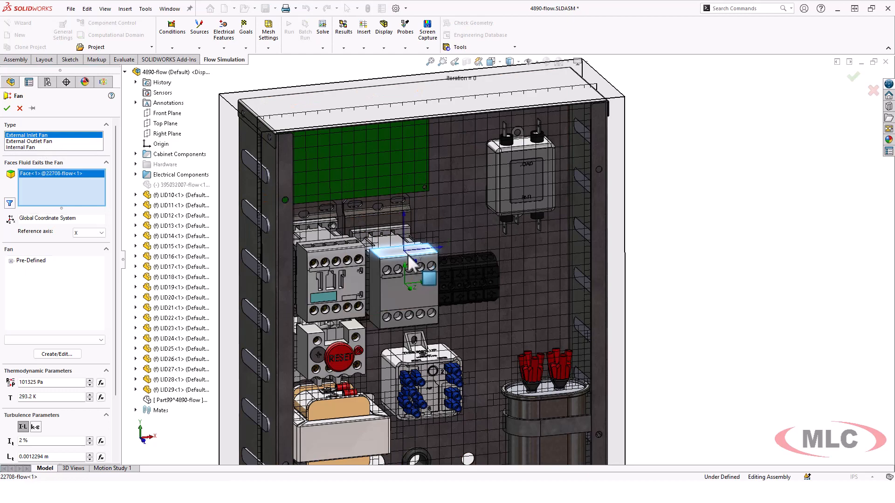
scroll(412, 257, down, 5)
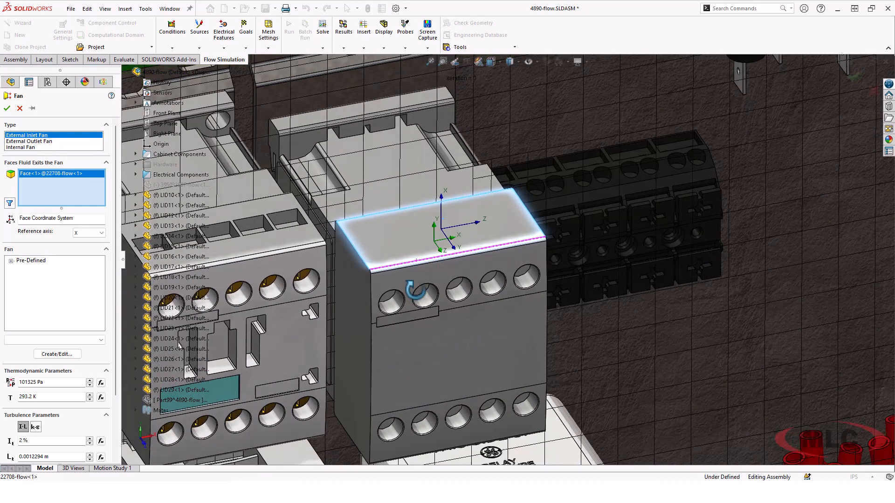
middle_drag(416, 294, 437, 252)
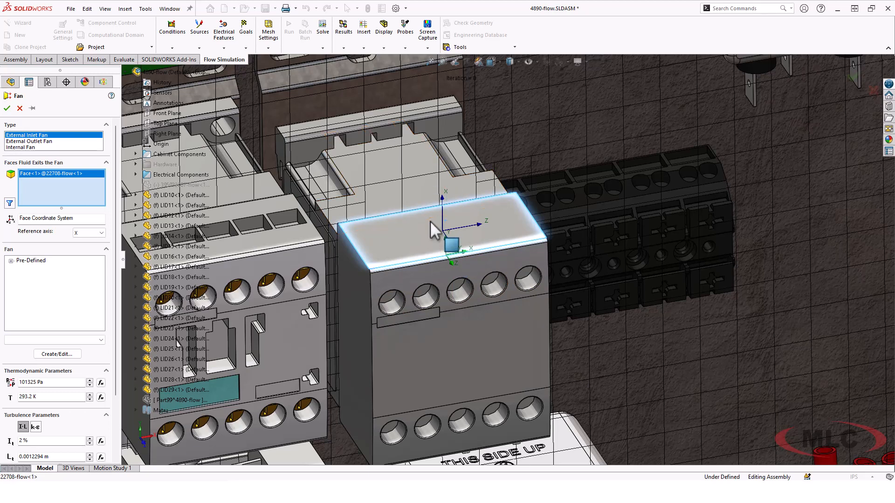
click(430, 221)
scroll(429, 221, up, 3)
middle_drag(430, 221, 573, 254)
scroll(575, 254, down, 2)
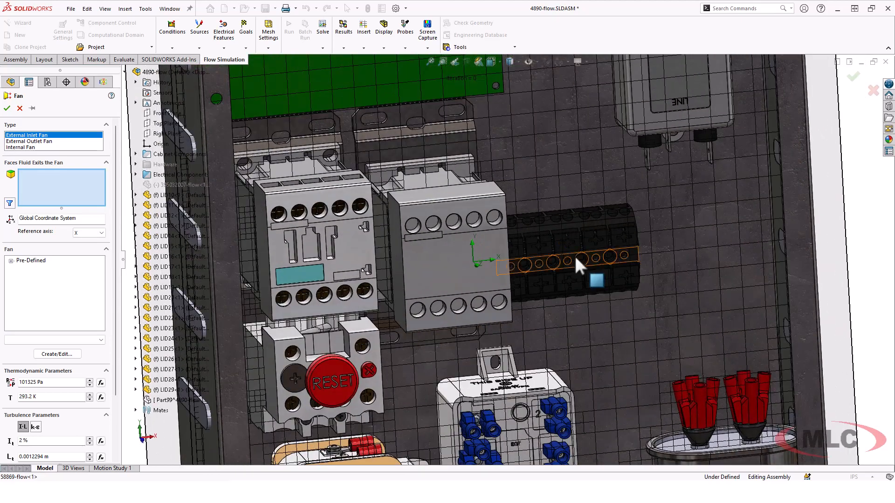
click(439, 190)
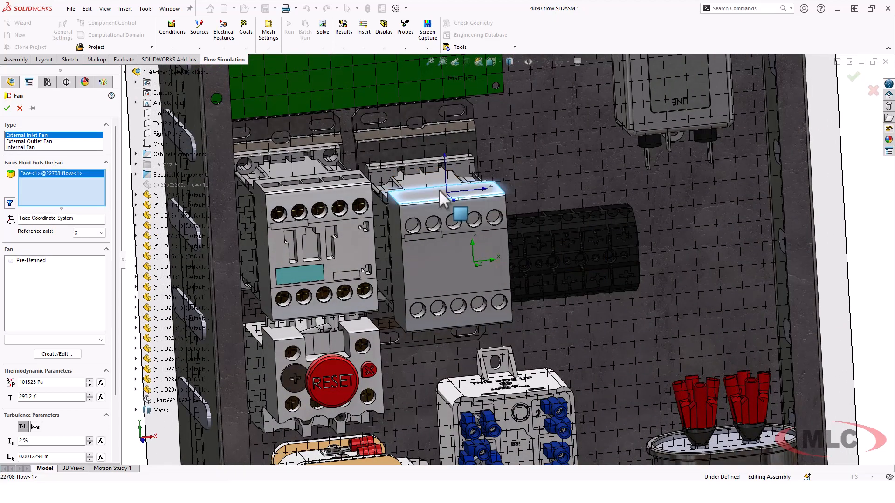
middle_drag(511, 314, 539, 323)
scroll(539, 324, up, 2)
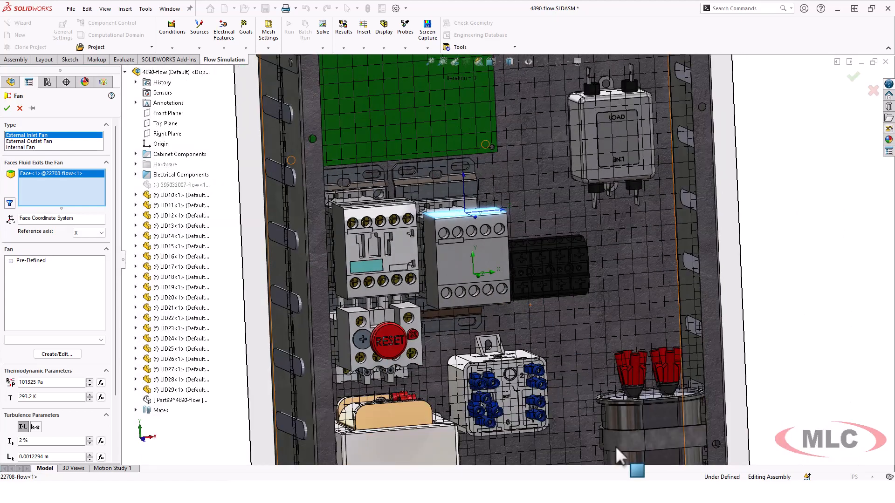
scroll(664, 396, down, 2)
click(664, 396)
scroll(664, 396, up, 2)
middle_drag(730, 294, 750, 297)
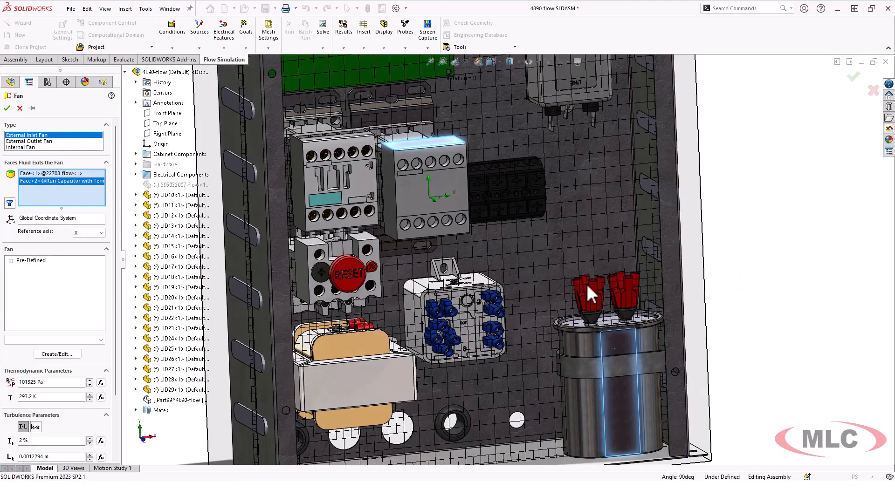
click(28, 147)
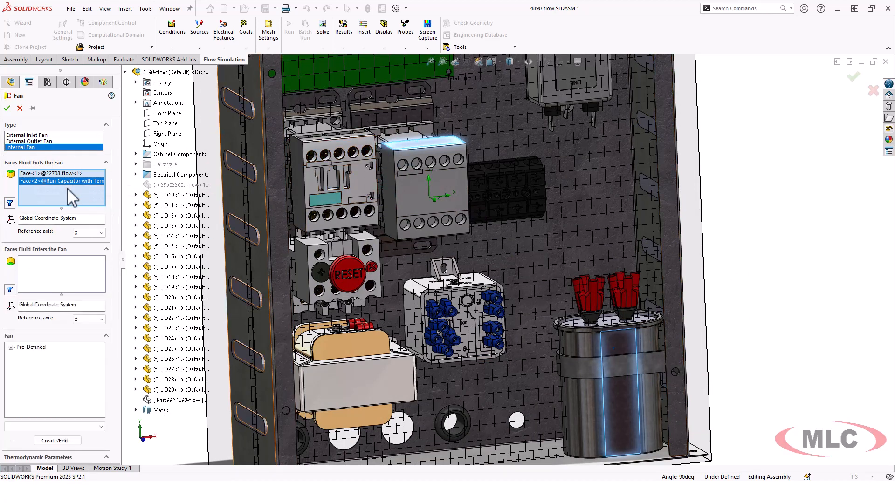
click(7, 108)
Examine which input and result entries can be added to the analysis tree, and return to a view of the whole cabinet
middle_drag(158, 277, 172, 300)
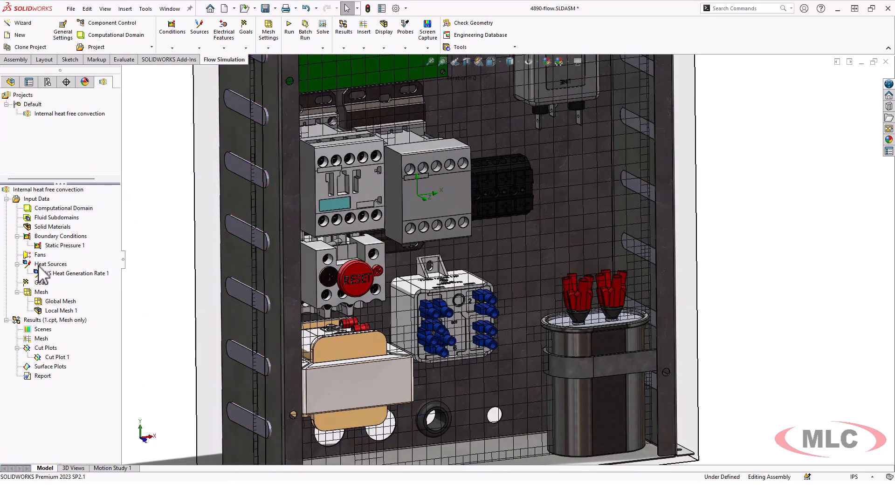
right_click(41, 190)
click(77, 364)
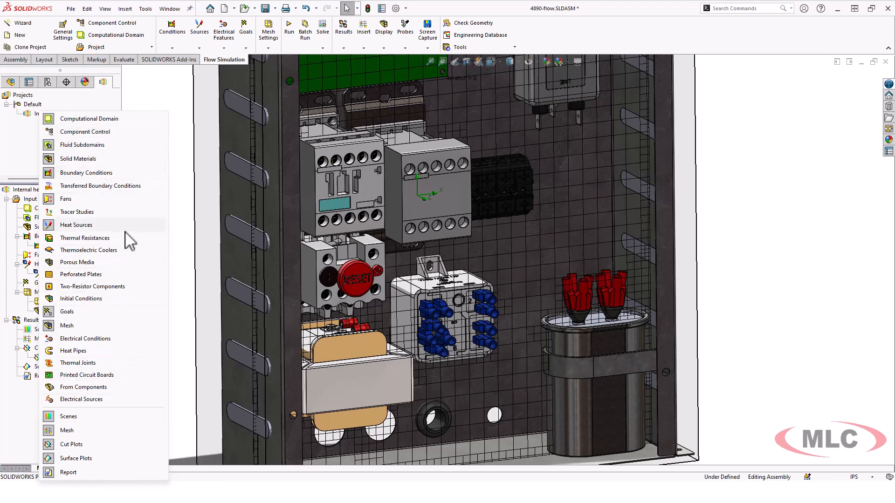
click(182, 243)
key(f)
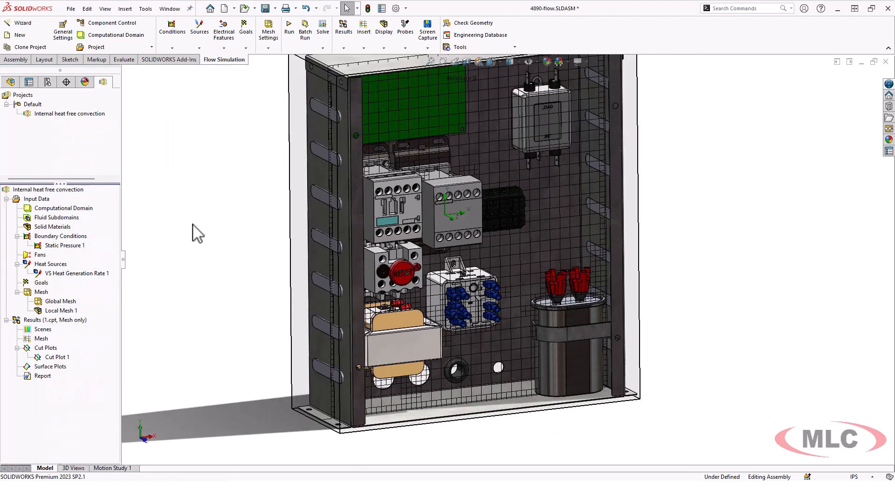
middle_drag(194, 224, 194, 211)
scroll(272, 156, up, 2)
scroll(492, 138, down, 2)
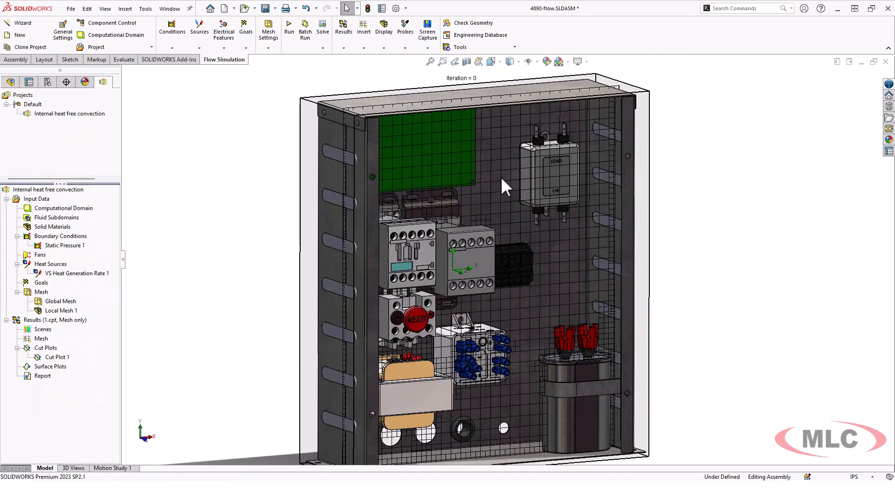
middle_drag(665, 266, 617, 280)
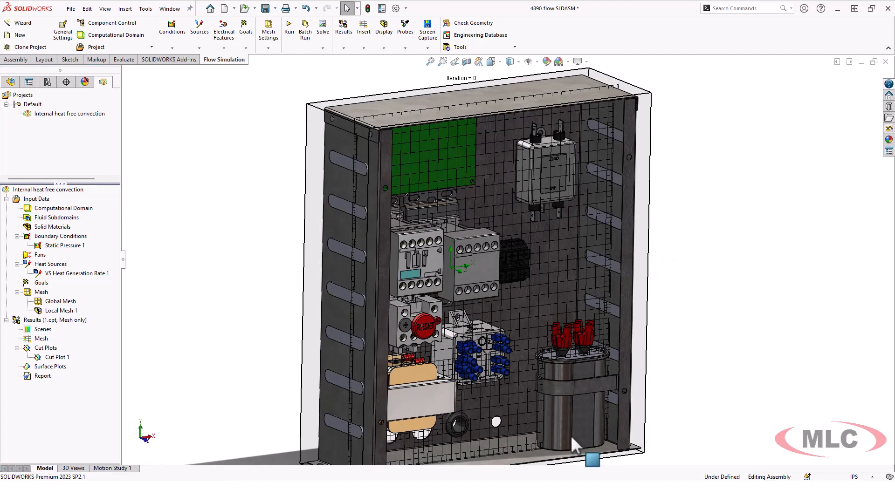